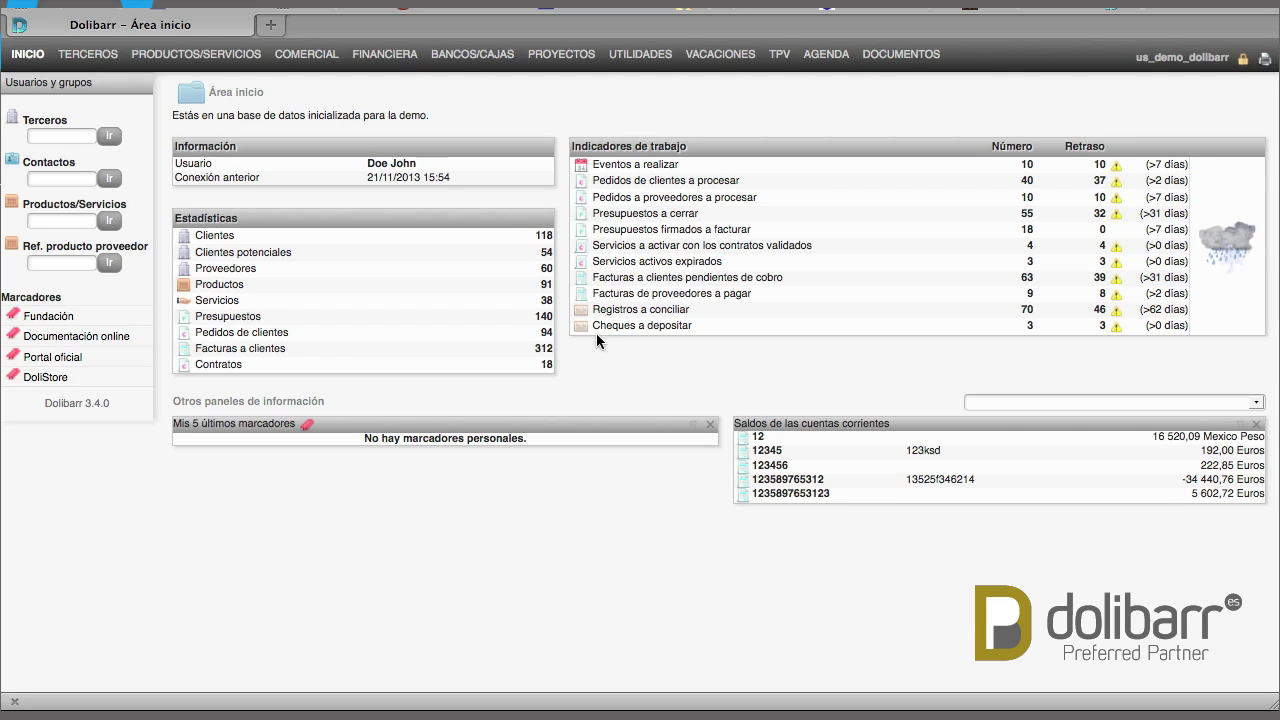
Open the Financiera accounting and treasury area from the top menu
{"action": "left_click", "coordinate": [384, 62]}
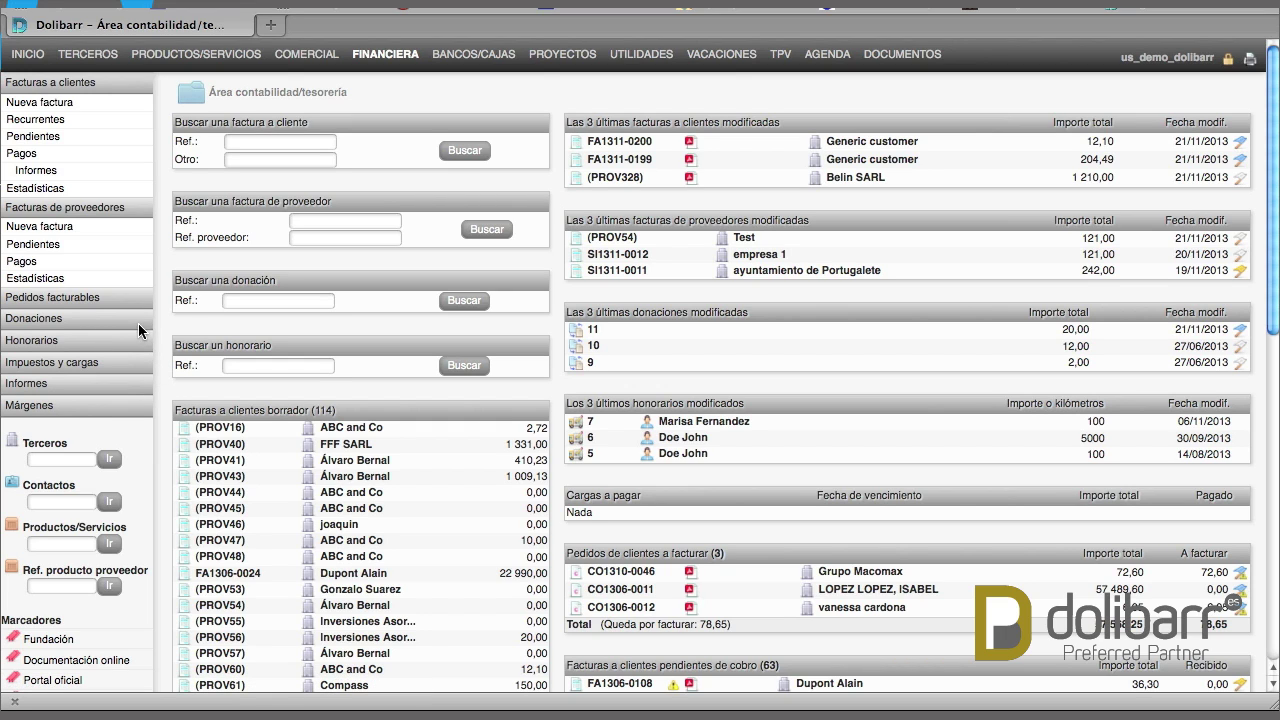
Open the Donaciones area showing the status chart and the ten latest donations
{"action": "left_click", "coordinate": [47, 323]}
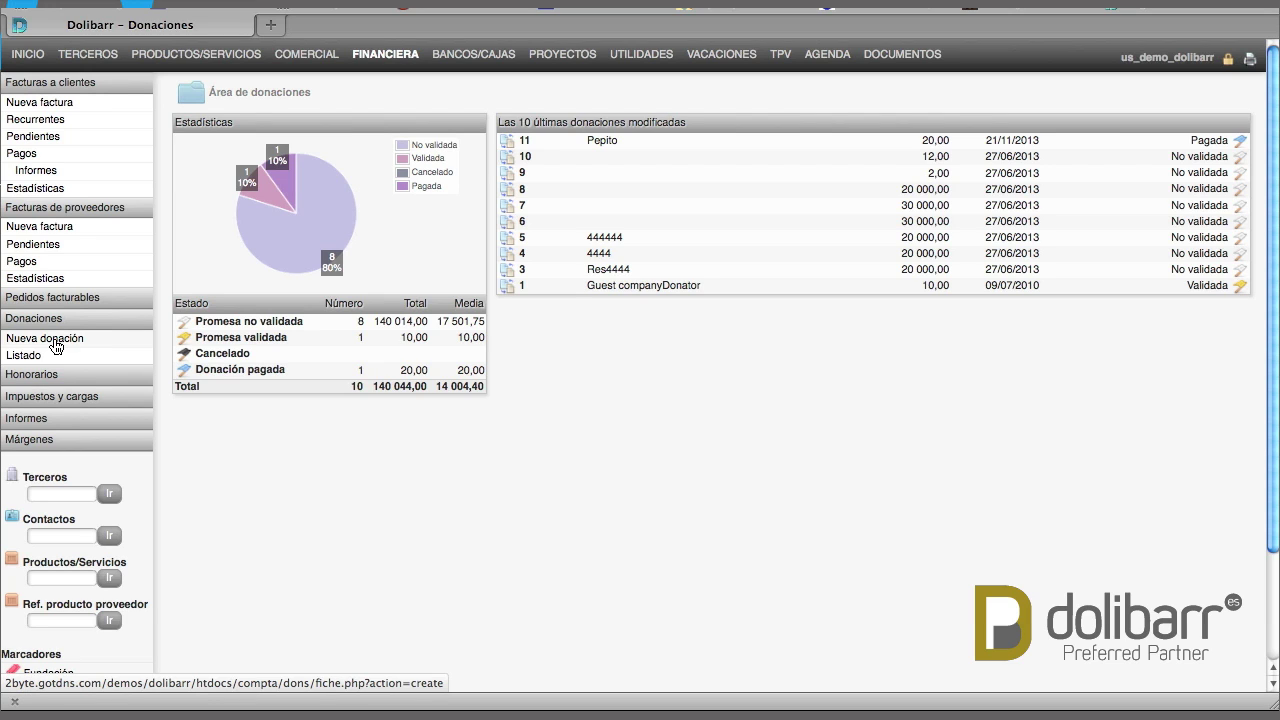
Start a new public donation dated 21/11/2013 for 50 euros
{"action": "left_click", "coordinate": [56, 345]}
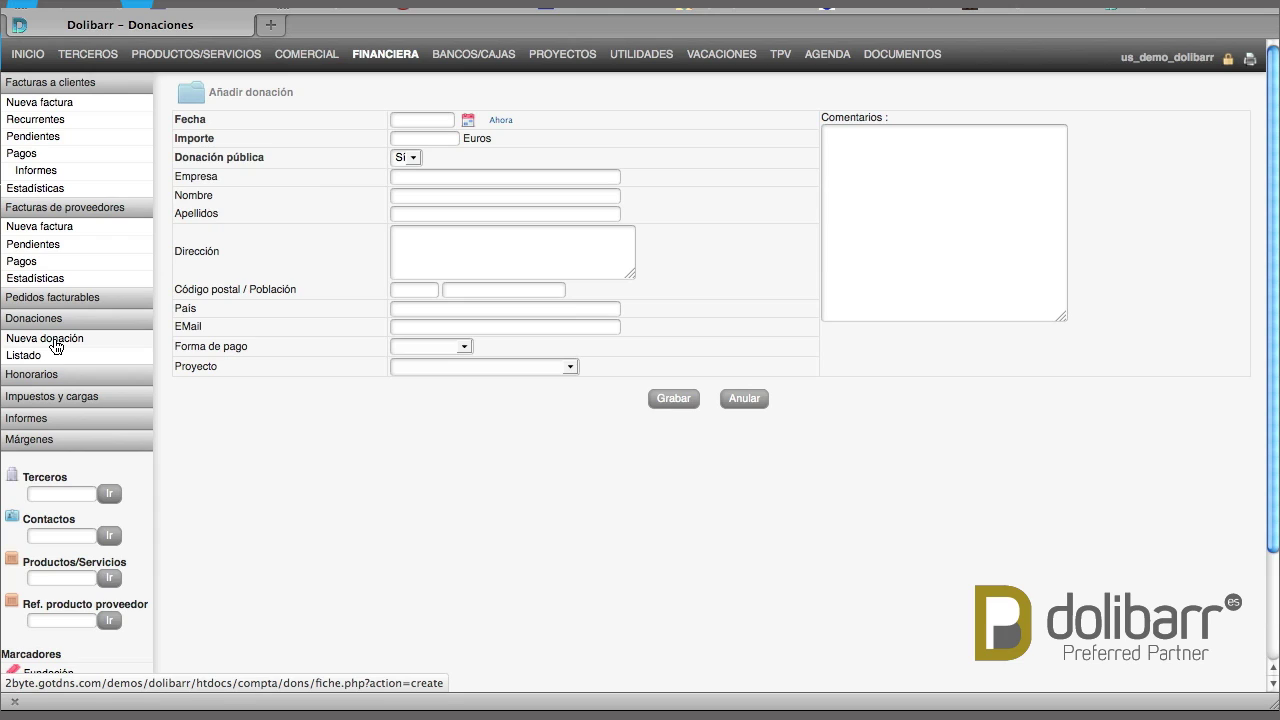
{"action": "left_click", "coordinate": [501, 121]}
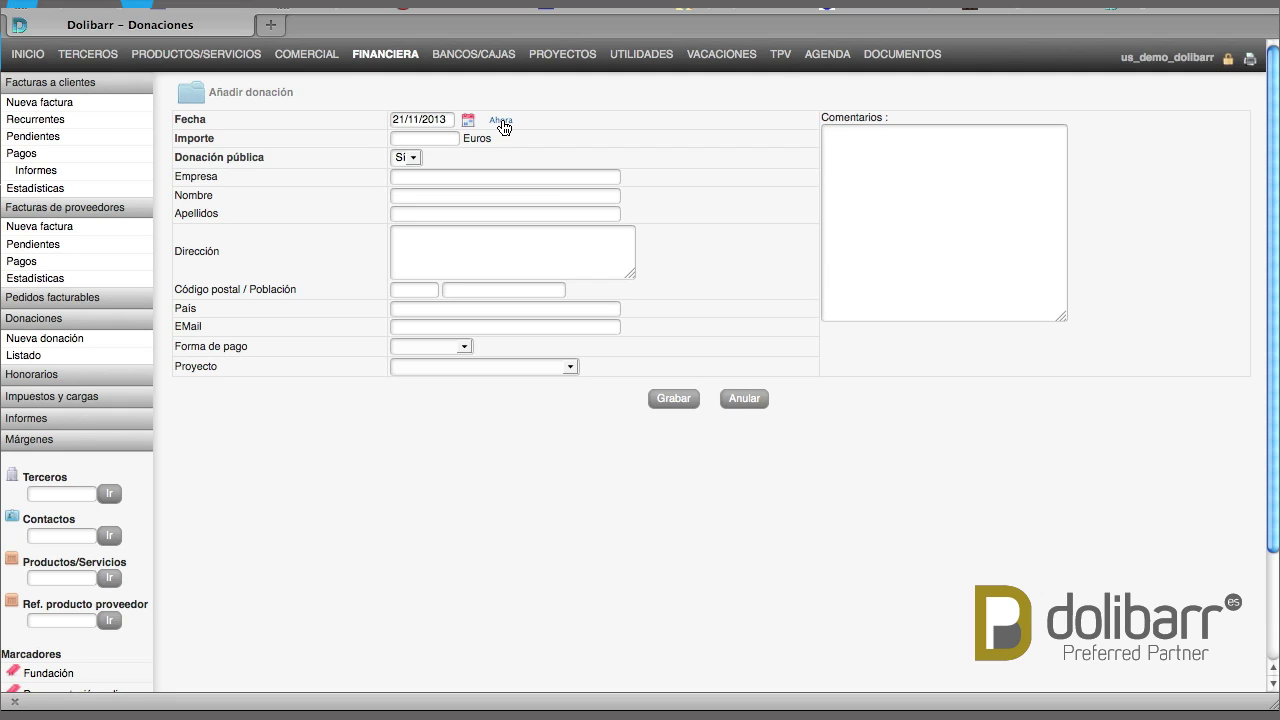
{"action": "left_click", "coordinate": [452, 138]}
{"action": "type", "text": "50"}
{"action": "left_click", "coordinate": [412, 158]}
{"action": "left_click", "coordinate": [412, 158]}
{"action": "left_click", "coordinate": [636, 178]}
Enter the donor's first name and surname, choose Efectivo payment, and leave no project
{"action": "left_click", "coordinate": [470, 196]}
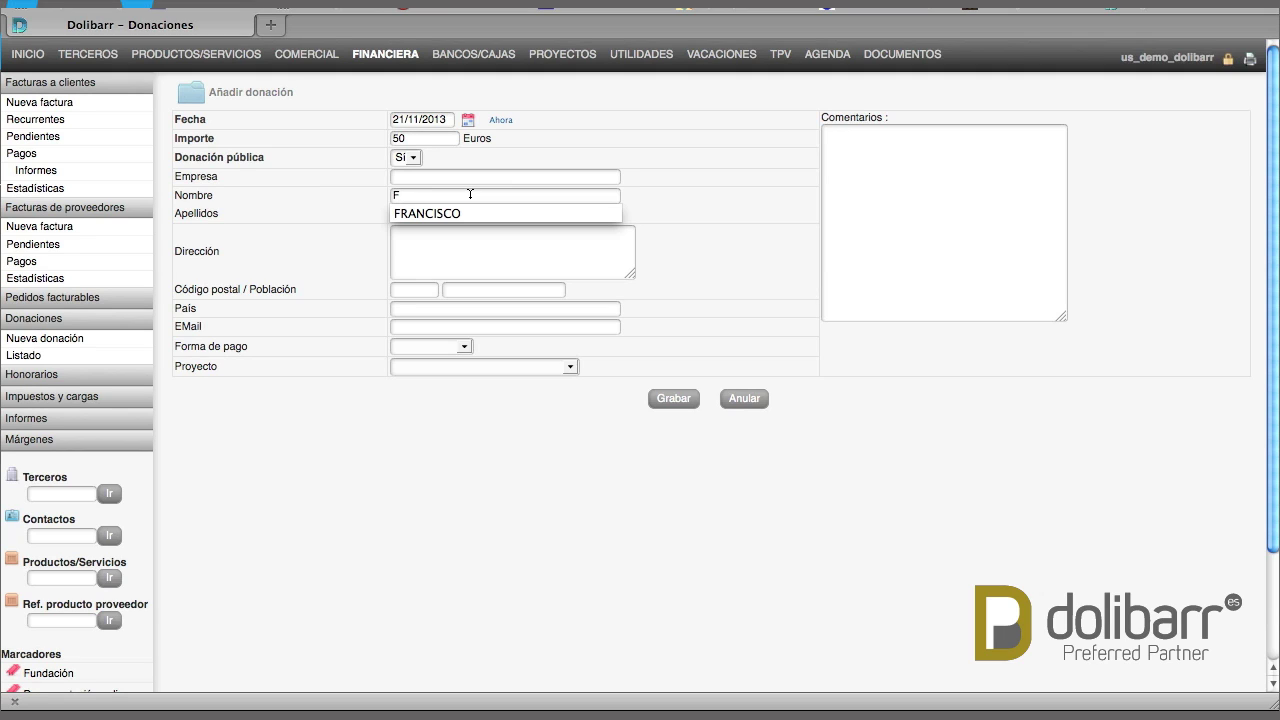
{"action": "left_click", "coordinate": [505, 213]}
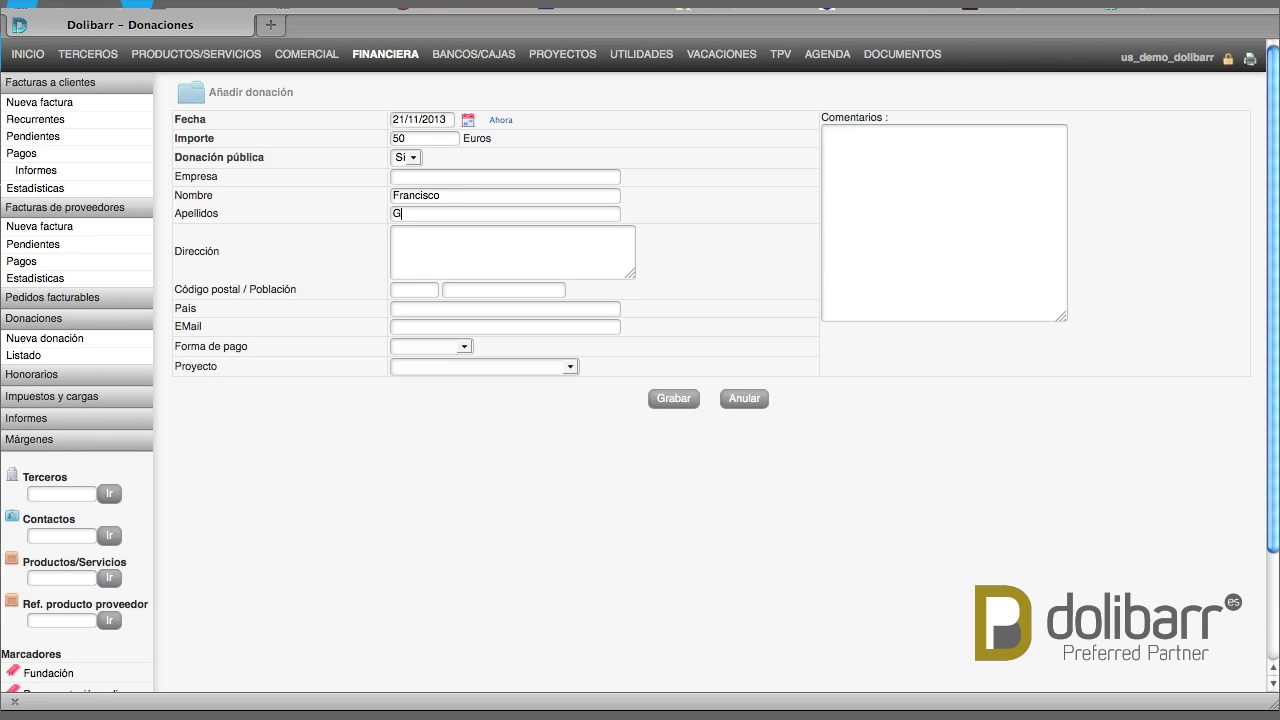
{"action": "left_click", "coordinate": [462, 347]}
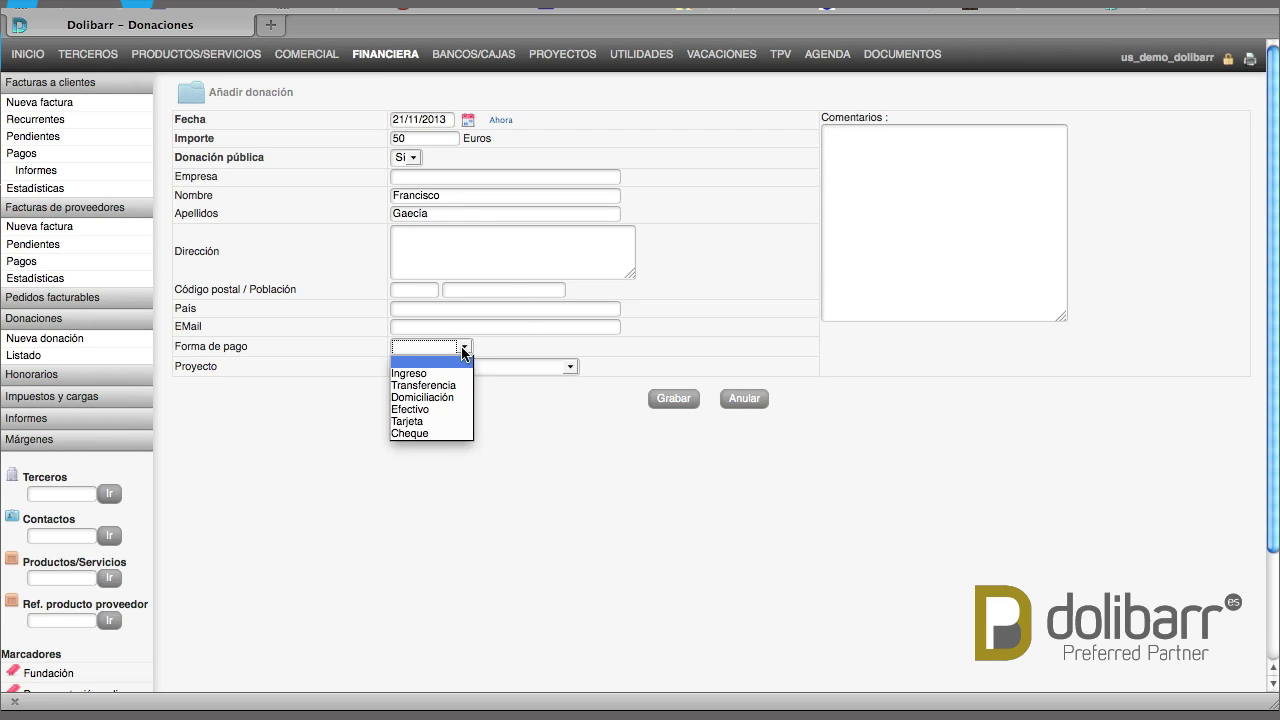
{"action": "left_click", "coordinate": [419, 410]}
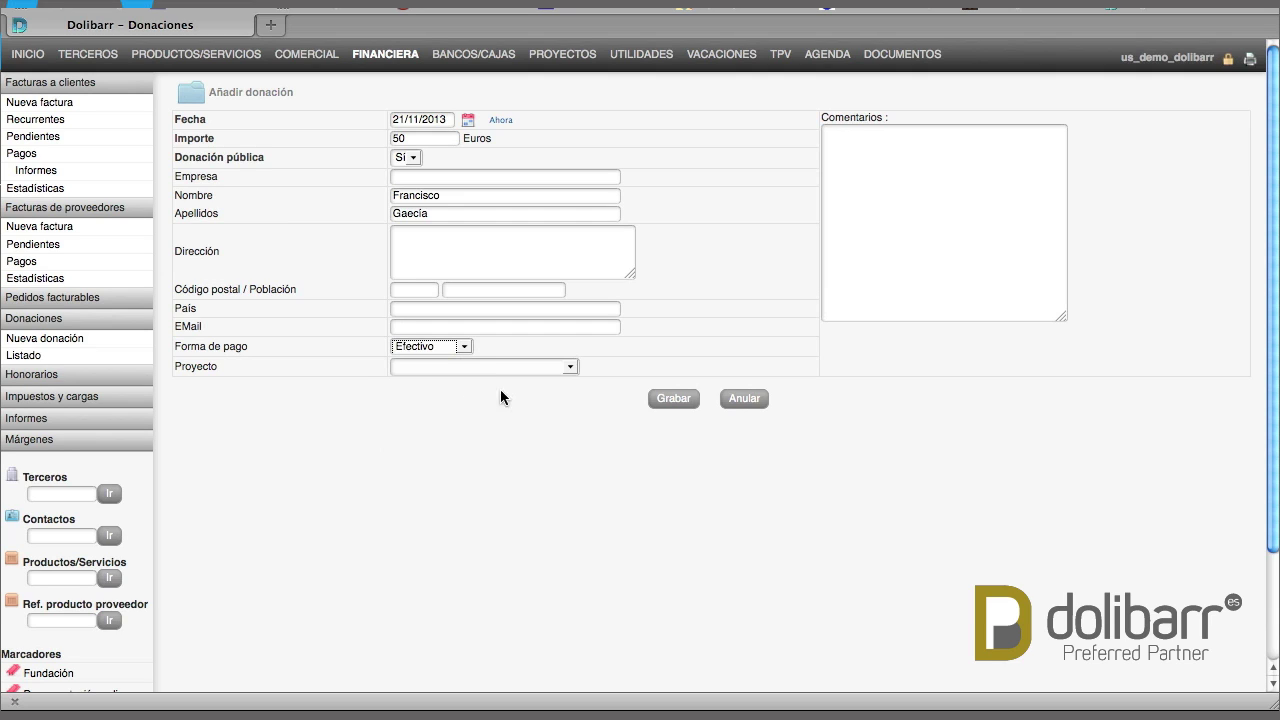
{"action": "left_click", "coordinate": [566, 368]}
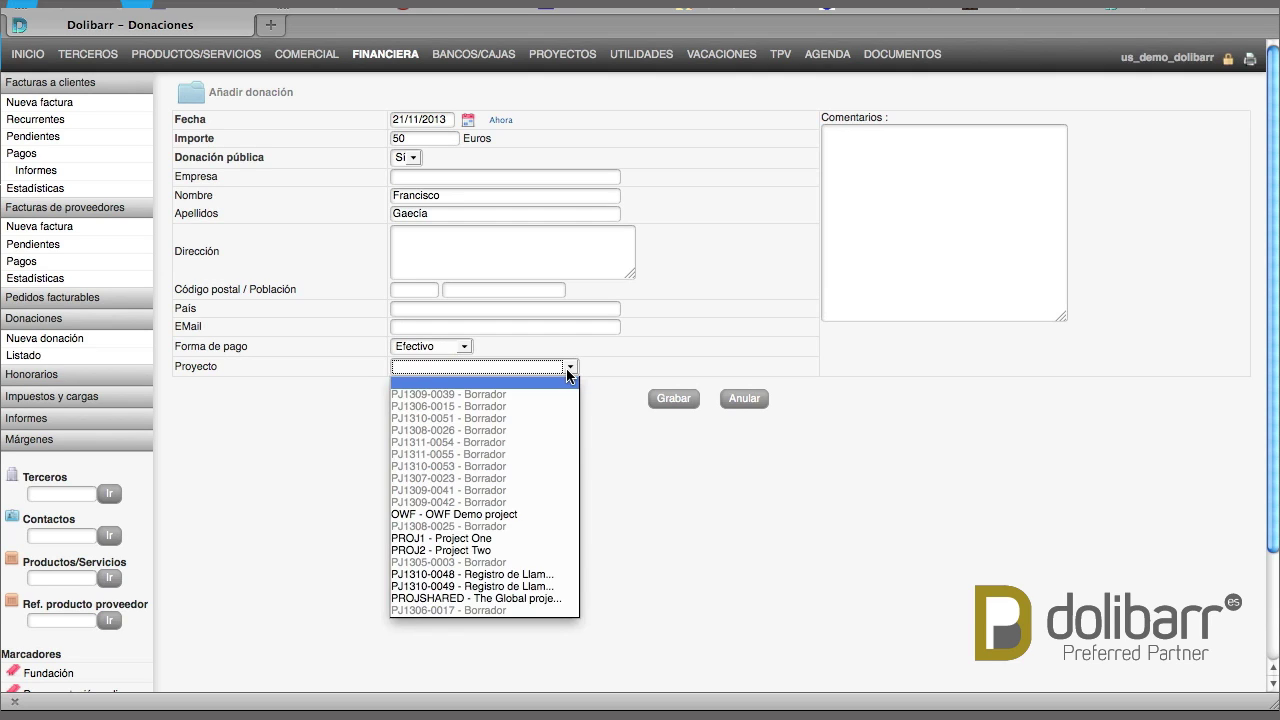
{"action": "left_click", "coordinate": [566, 368]}
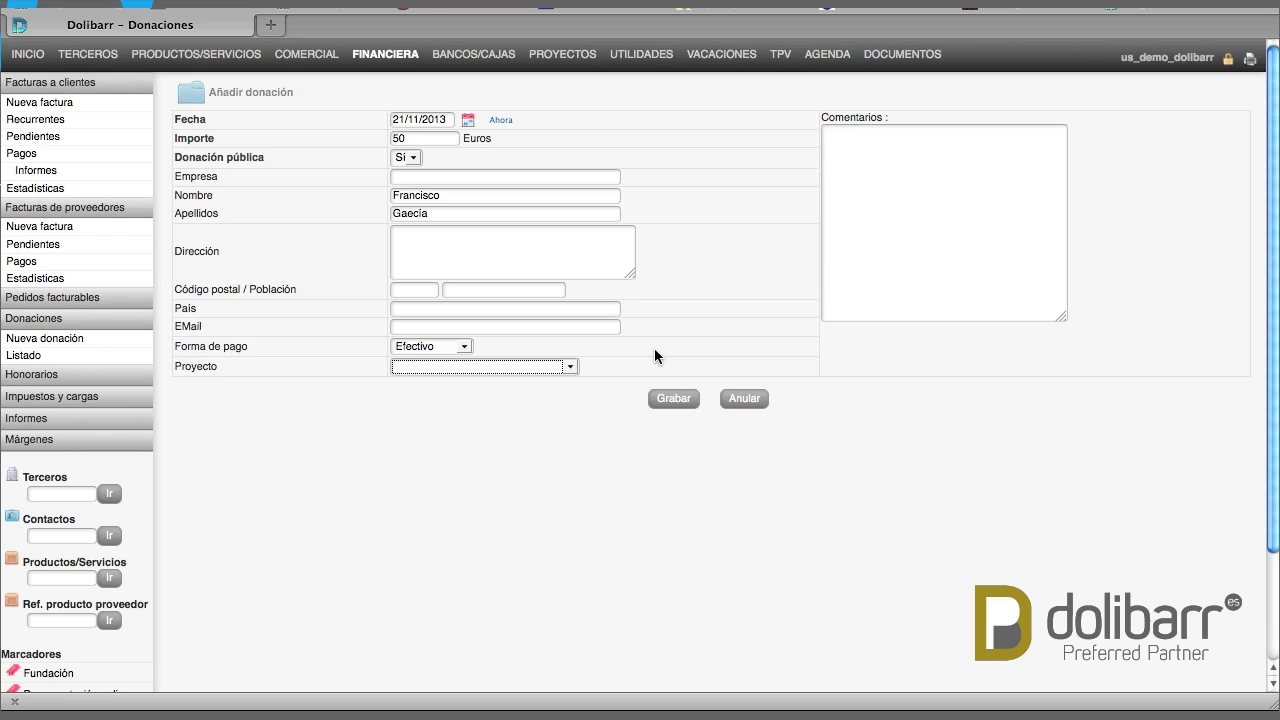
Save the donation and open the record card of donation 12 for 50,00 euros
{"action": "left_click", "coordinate": [669, 400]}
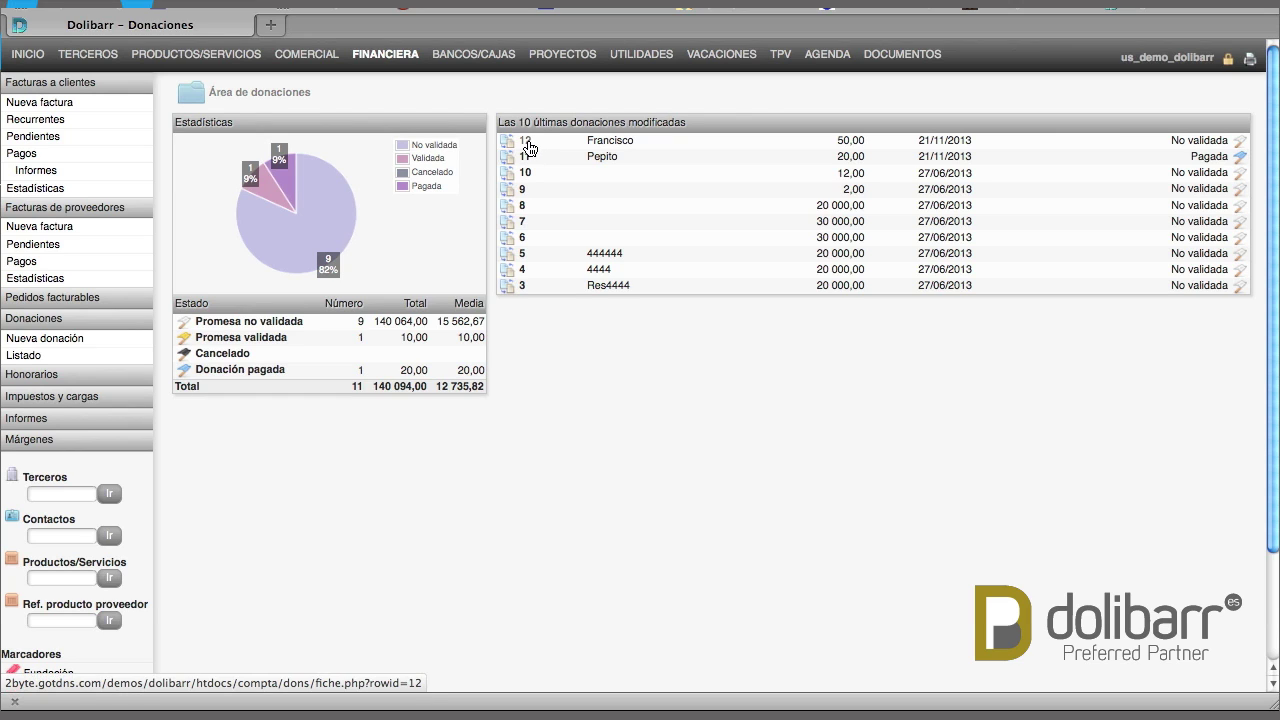
{"action": "left_click_drag", "start_coordinate": [519, 146], "coordinate": [1039, 144]}
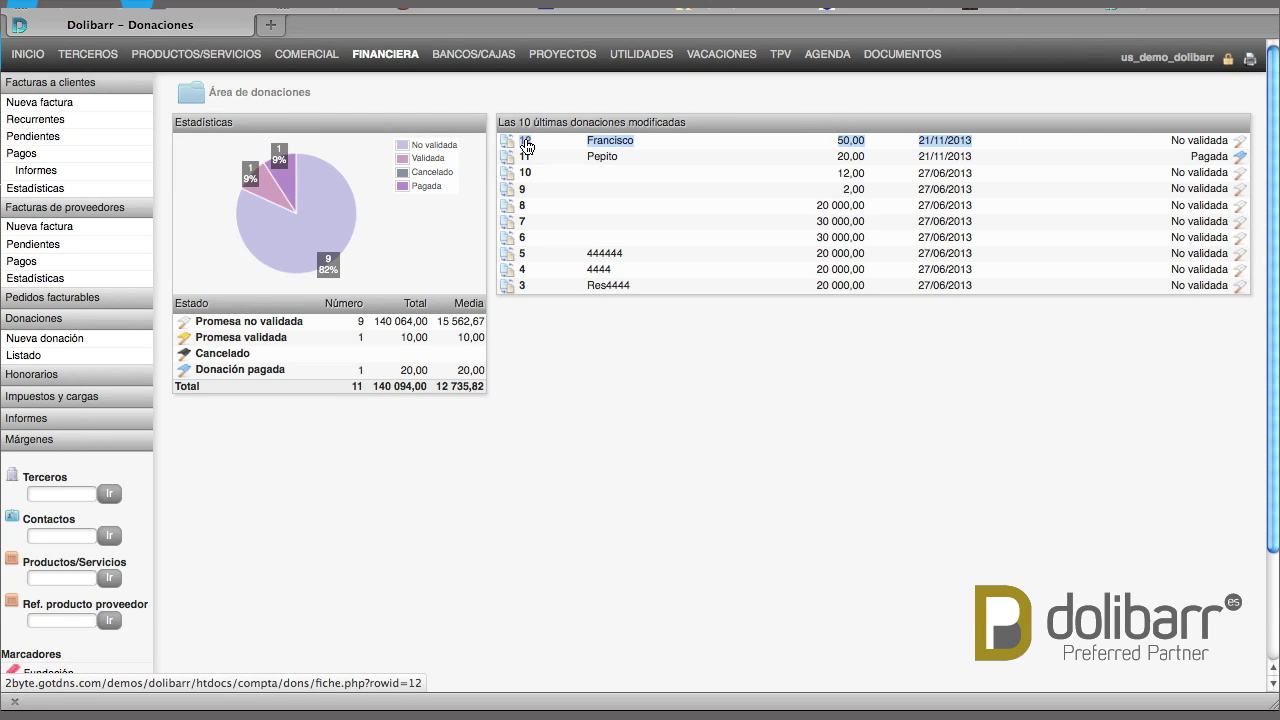
{"action": "left_click", "coordinate": [525, 144]}
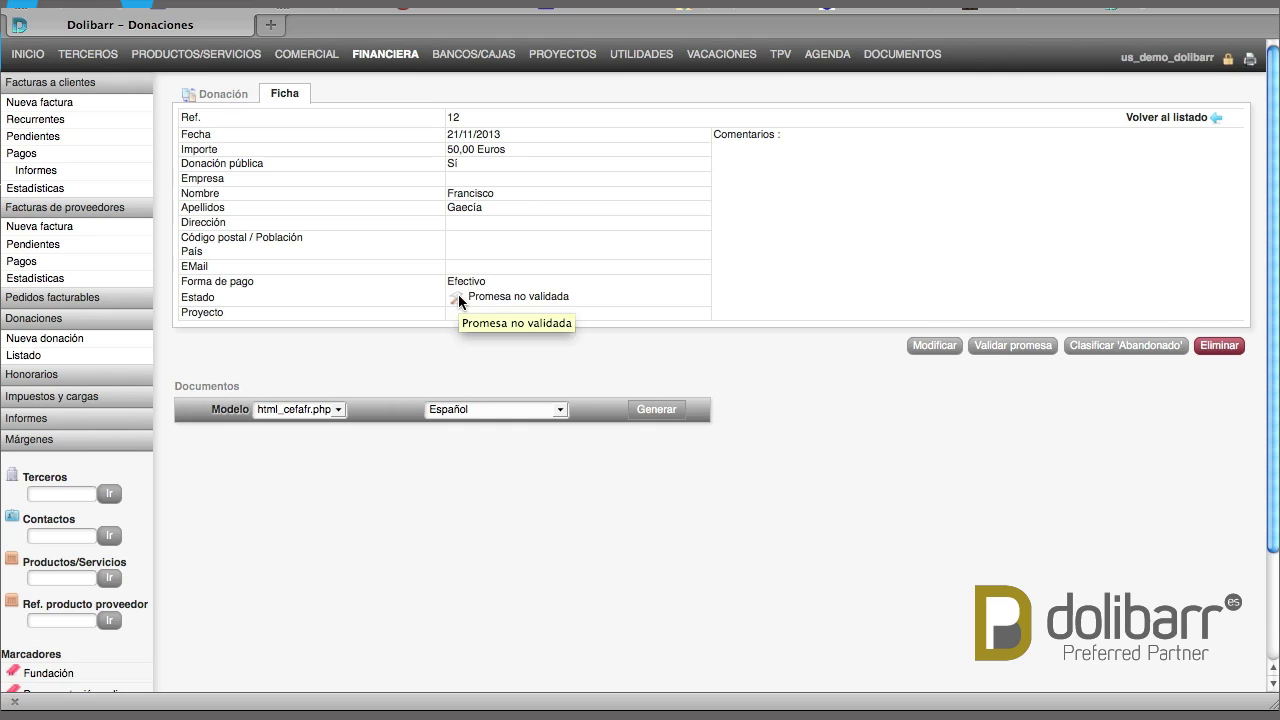
Validate donation 12's promise, then classify it as abandoned so it reads Cancelado
{"action": "double_click", "coordinate": [549, 294]}
{"action": "left_click", "coordinate": [665, 325]}
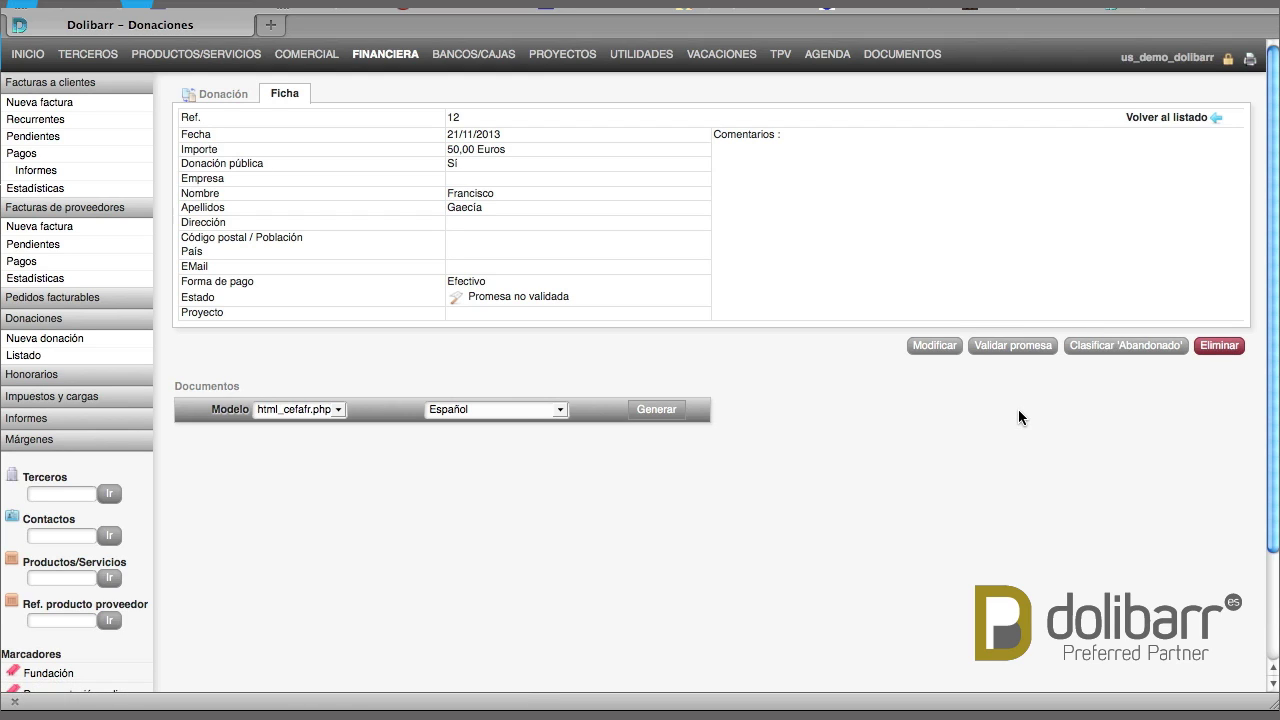
{"action": "left_click", "coordinate": [1010, 350]}
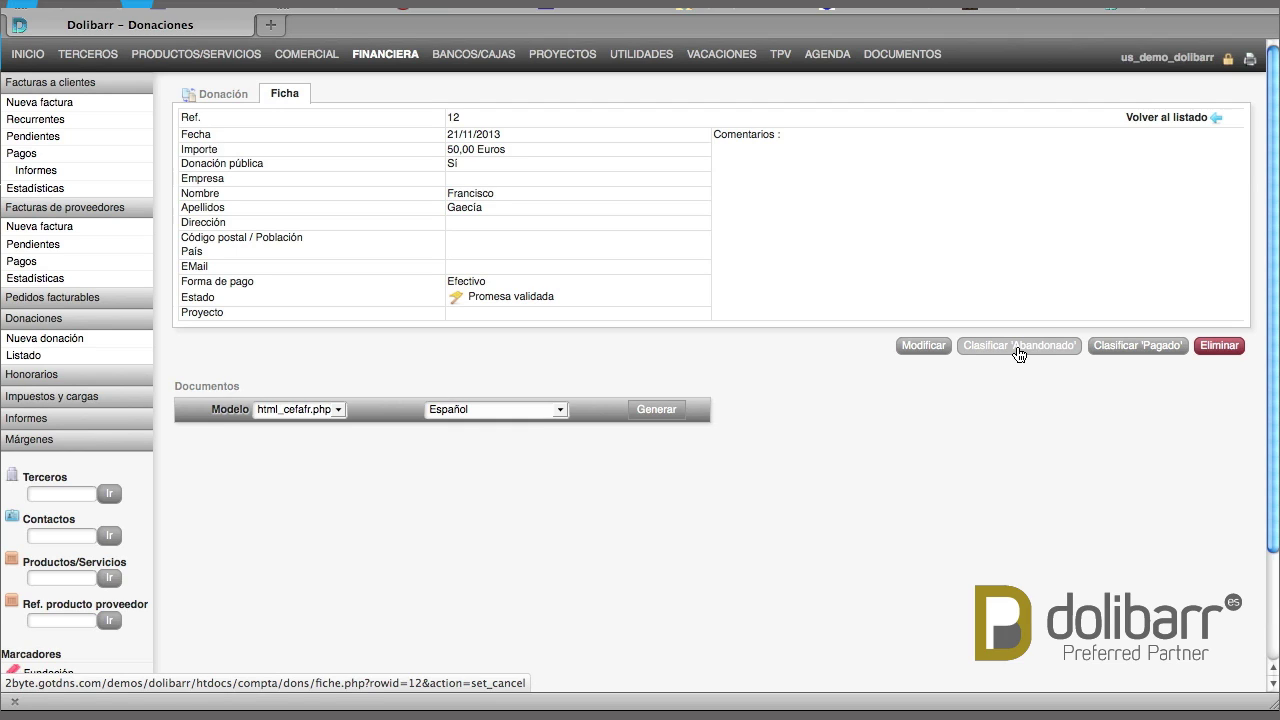
{"action": "left_click", "coordinate": [1018, 348]}
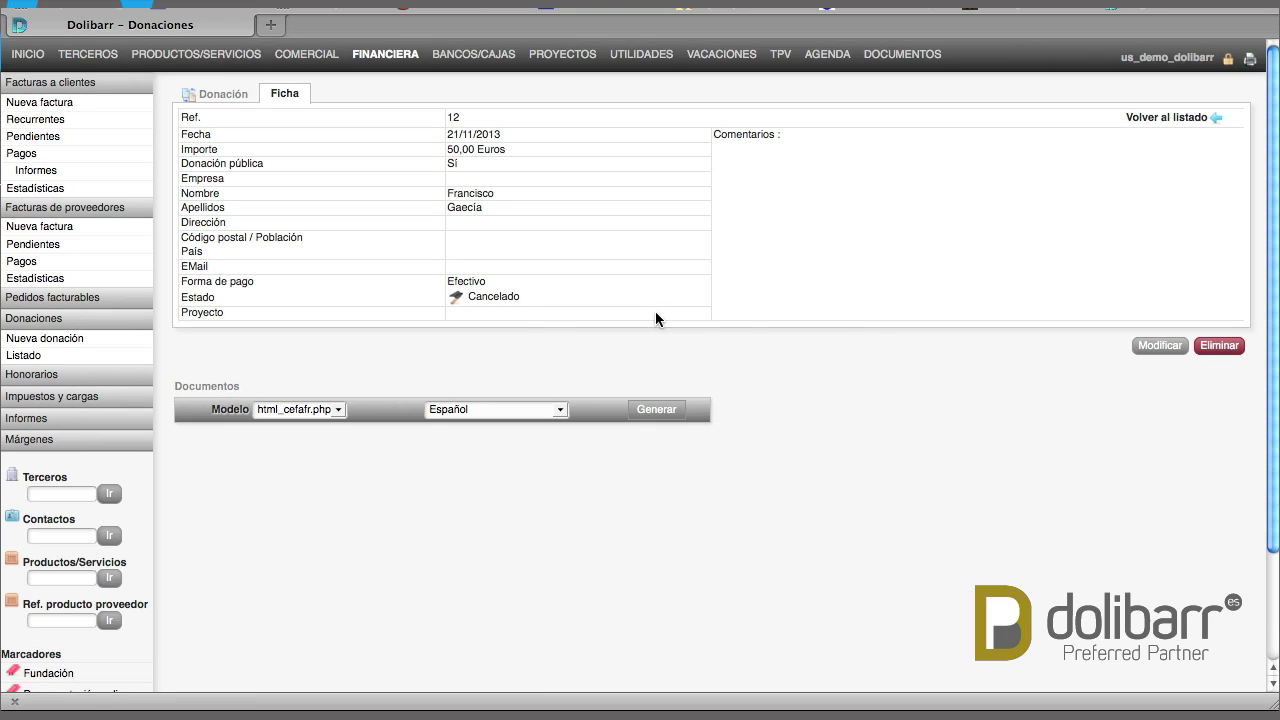
Show the full donations list, with donation 12 listed as Cancelado
{"action": "left_click", "coordinate": [29, 358]}
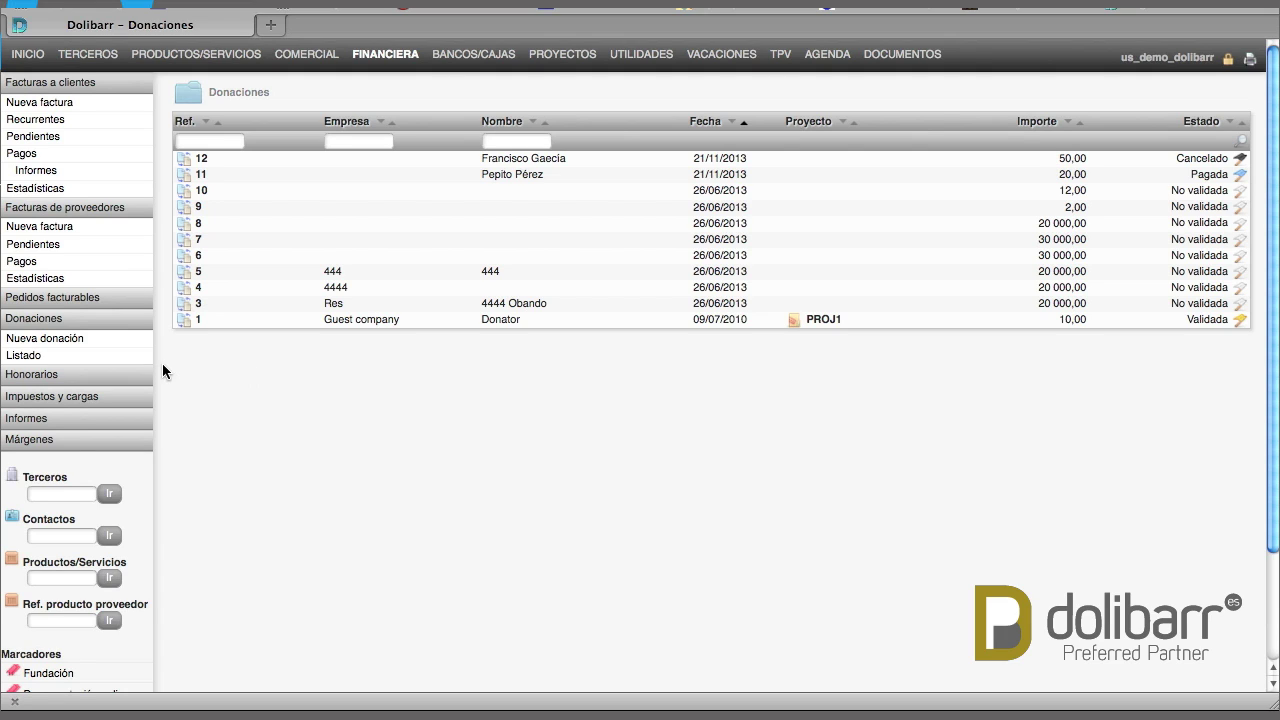
Open the Honorarios fee notes area with its type chart and seven latest notes
{"action": "left_click", "coordinate": [38, 375]}
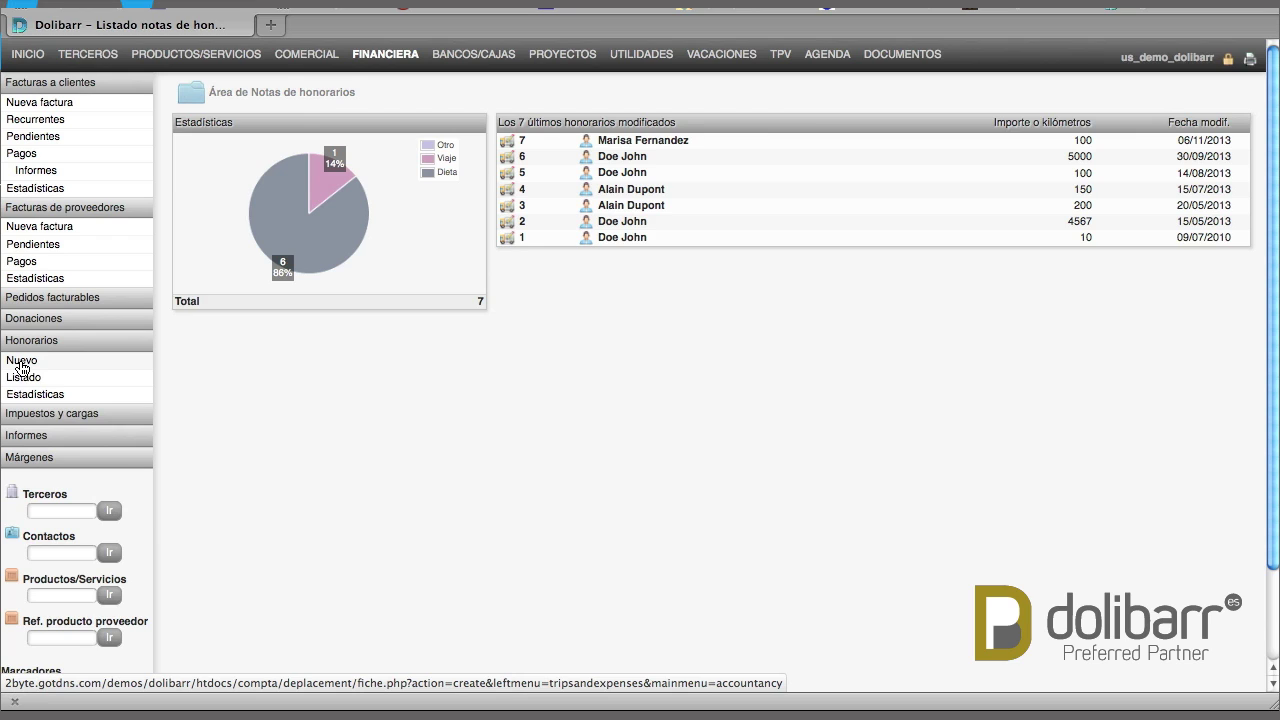
Start a new fee note of type Otro for a chosen person, dated 18/11/2013
{"action": "left_click", "coordinate": [21, 362]}
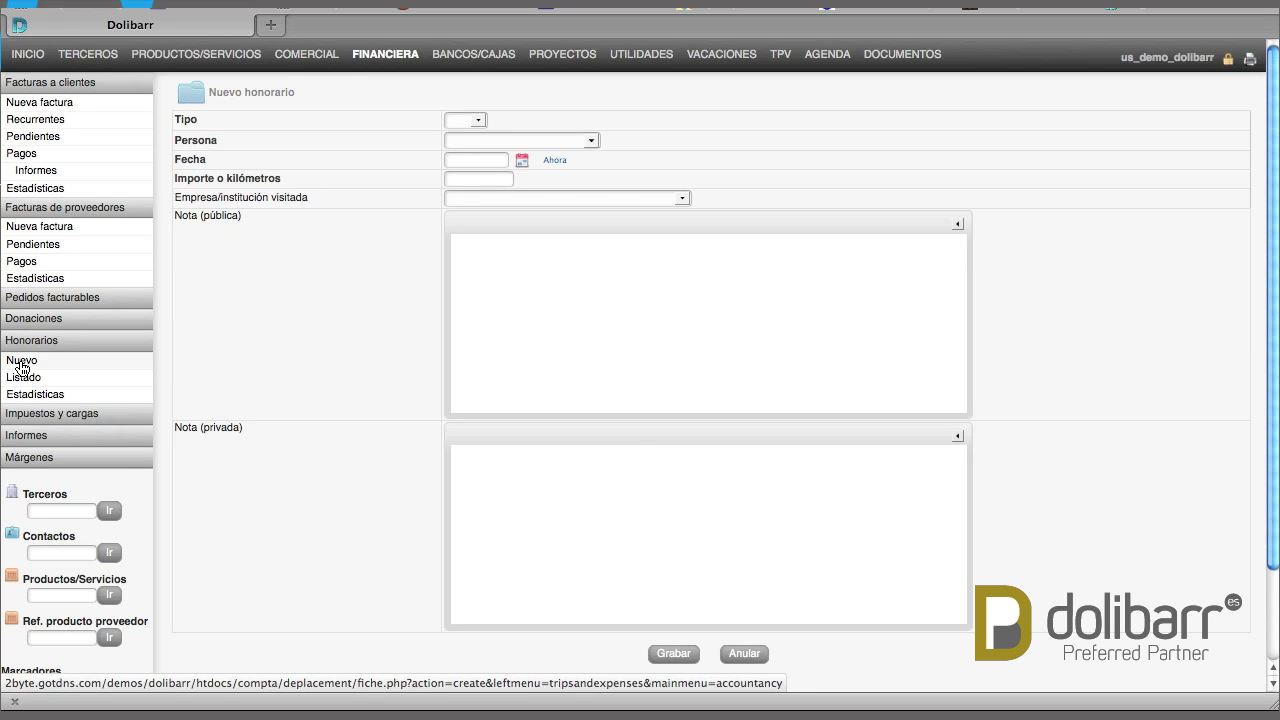
{"action": "left_click", "coordinate": [479, 121]}
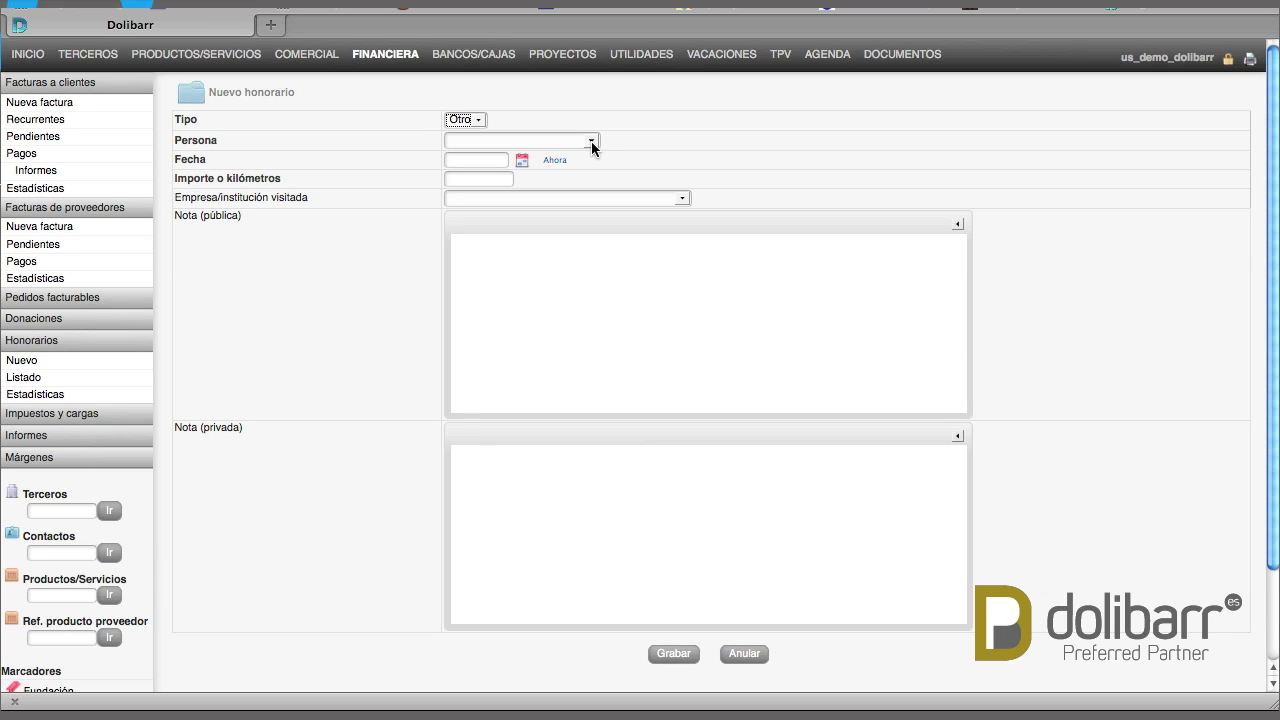
{"action": "left_click", "coordinate": [591, 143]}
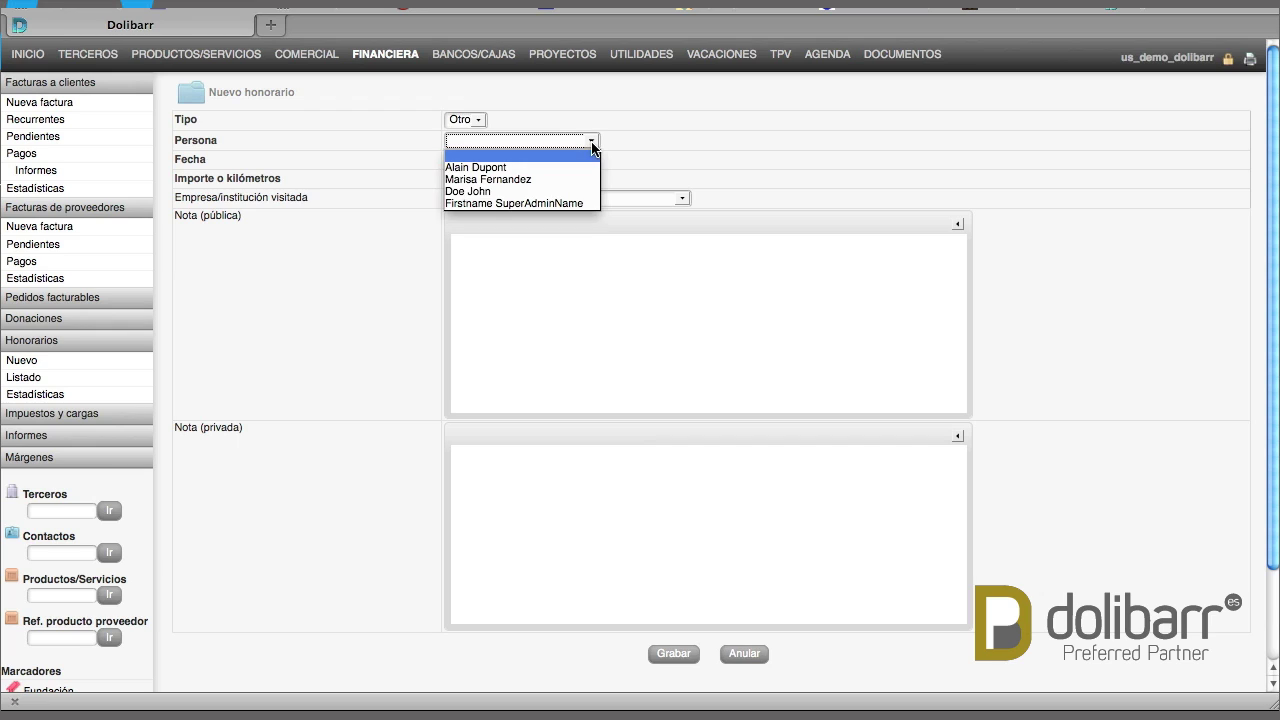
{"action": "left_click", "coordinate": [493, 191]}
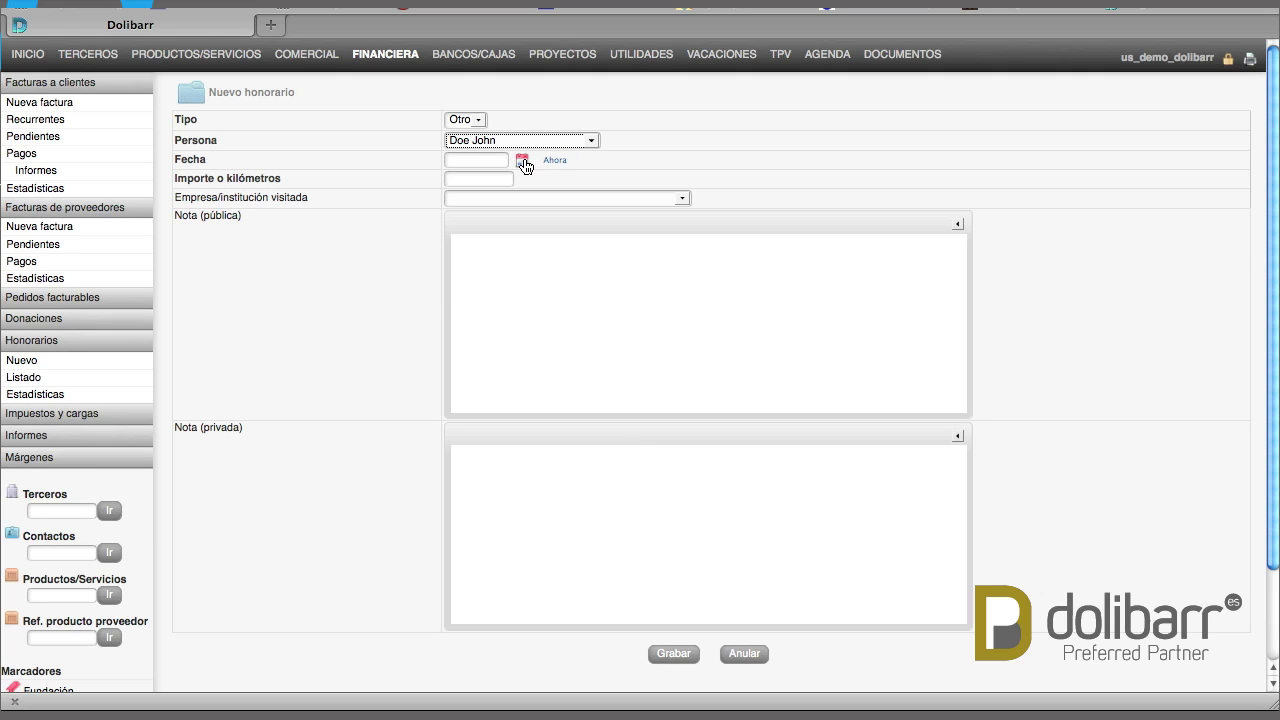
{"action": "left_click", "coordinate": [524, 163]}
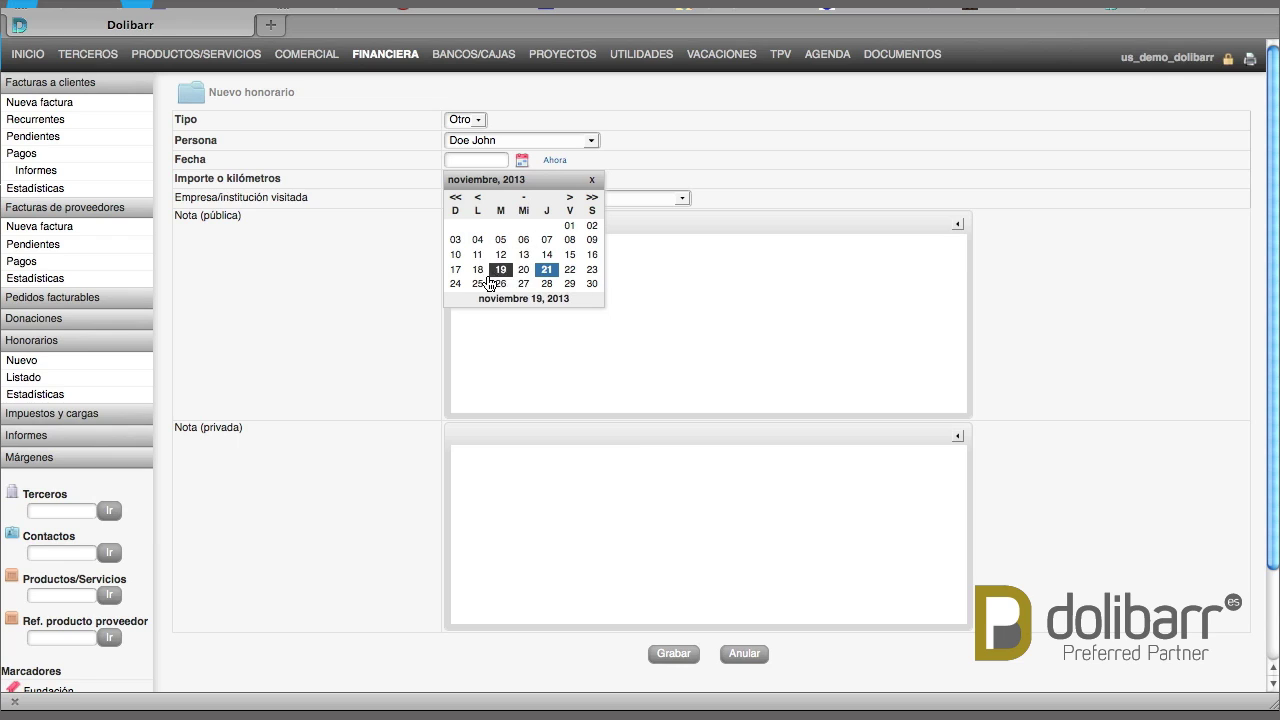
{"action": "left_click", "coordinate": [481, 270]}
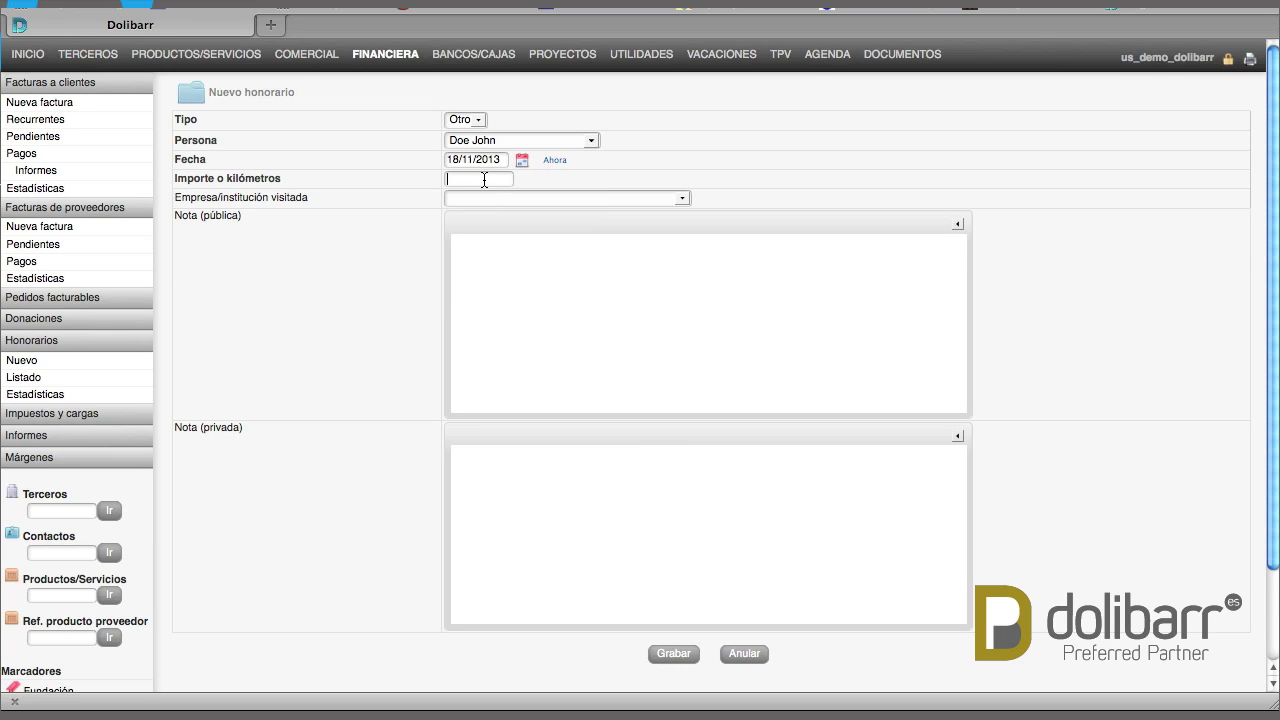
Enter amount 40 and select ayuntamiento de Portugalete as the visited institution
{"action": "left_click", "coordinate": [484, 179]}
{"action": "type", "text": "40"}
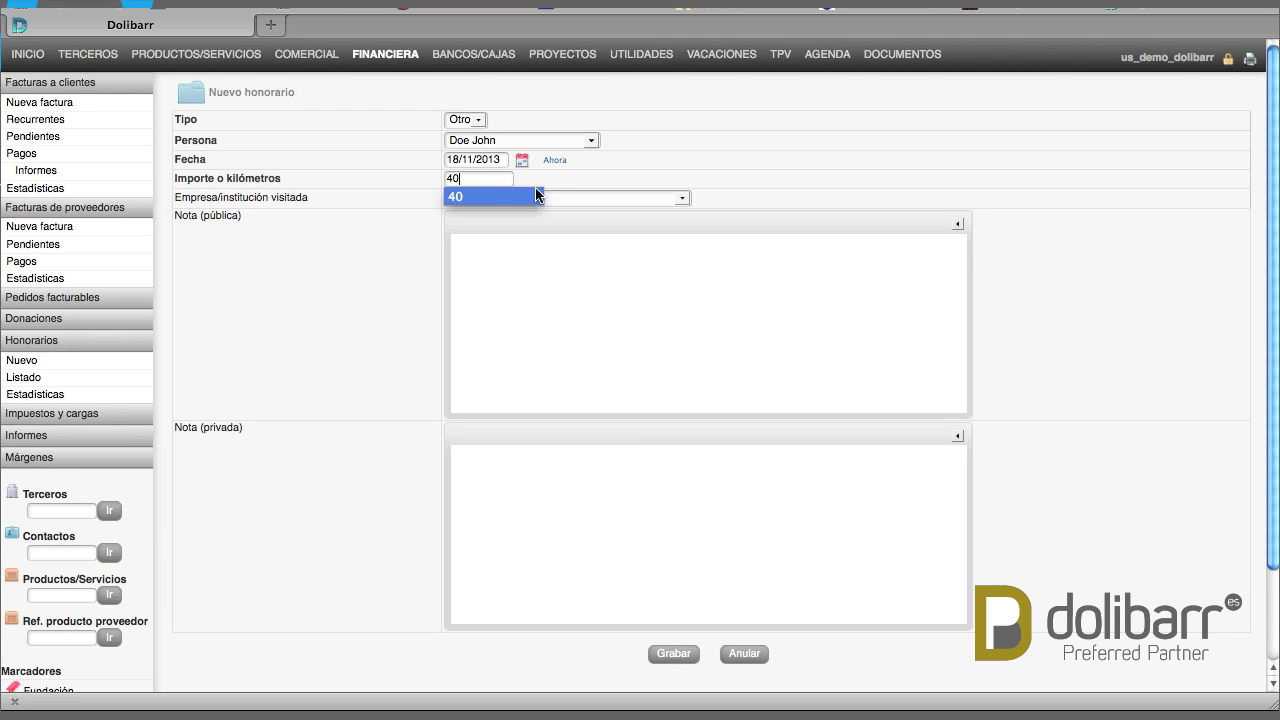
{"action": "key", "text": "Return"}
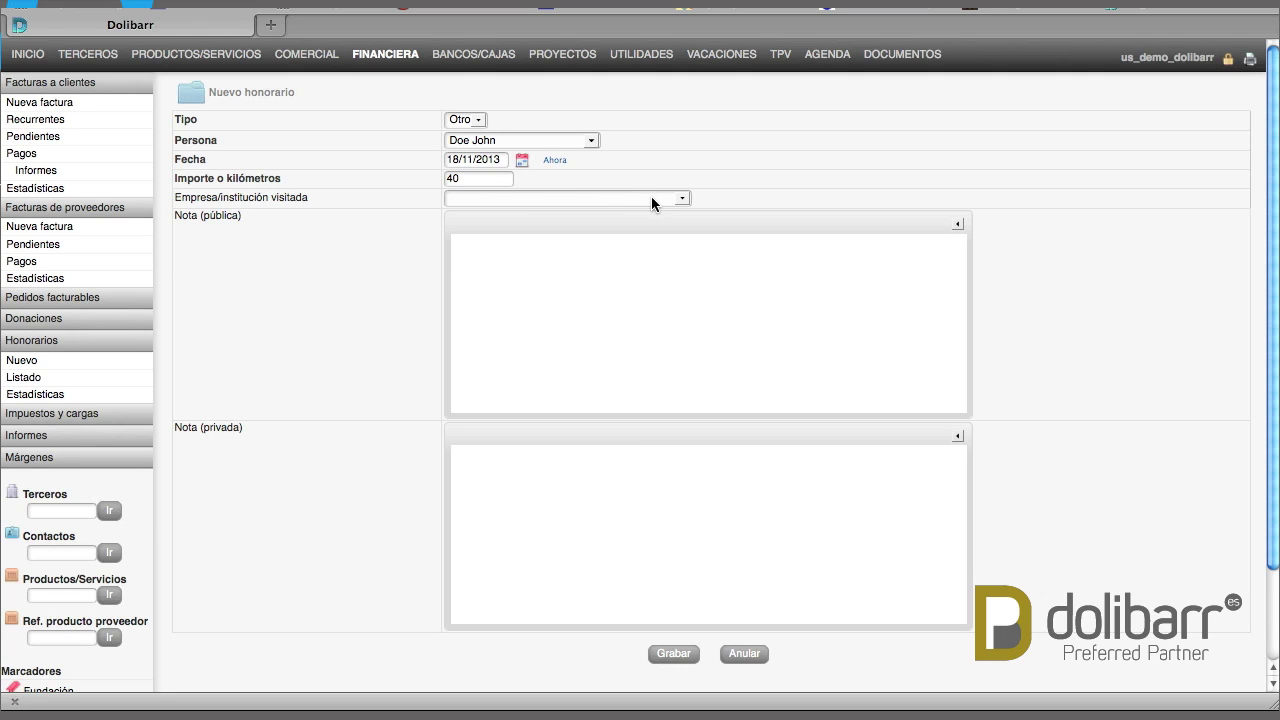
{"action": "left_click", "coordinate": [651, 198]}
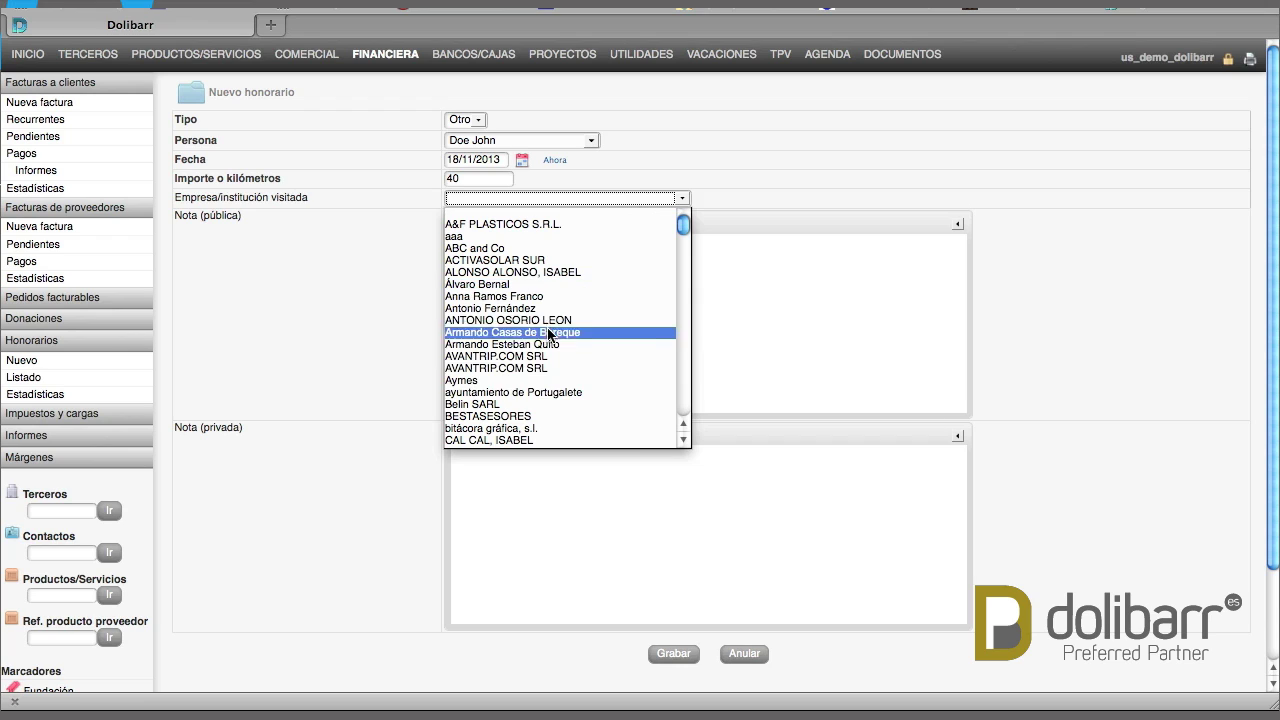
{"action": "left_click", "coordinate": [512, 394]}
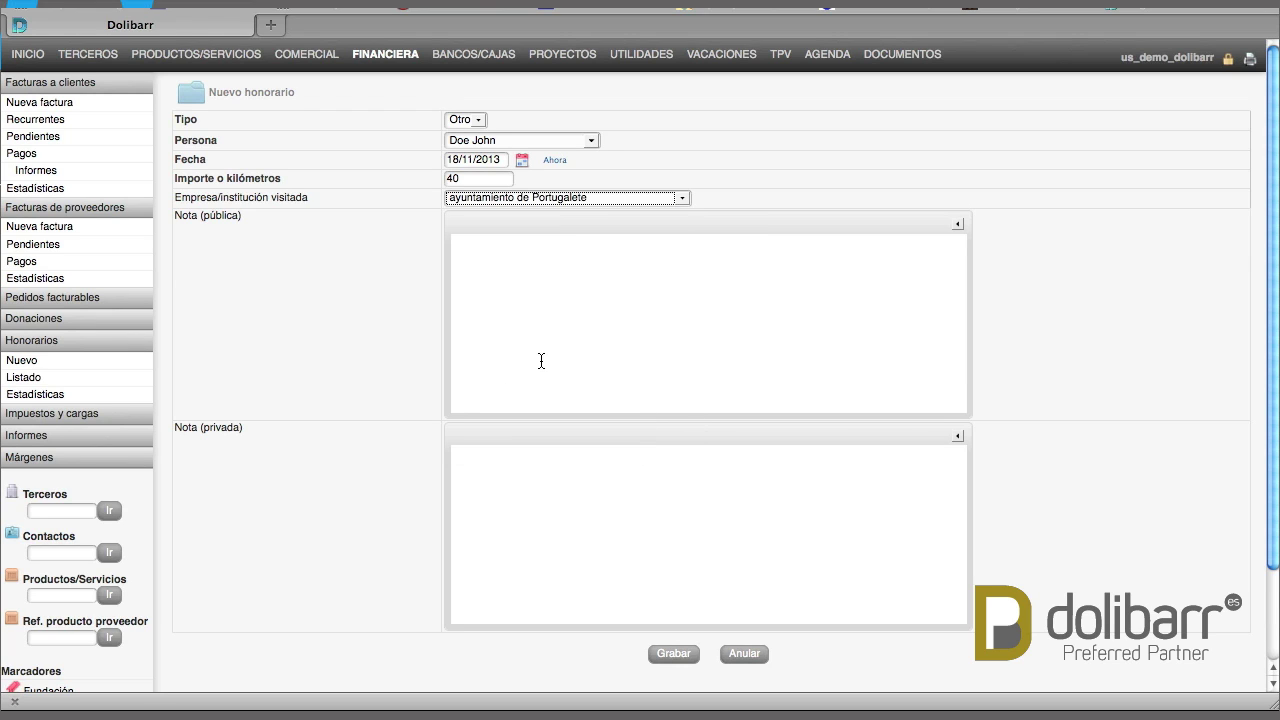
{"action": "left_click", "coordinate": [541, 361]}
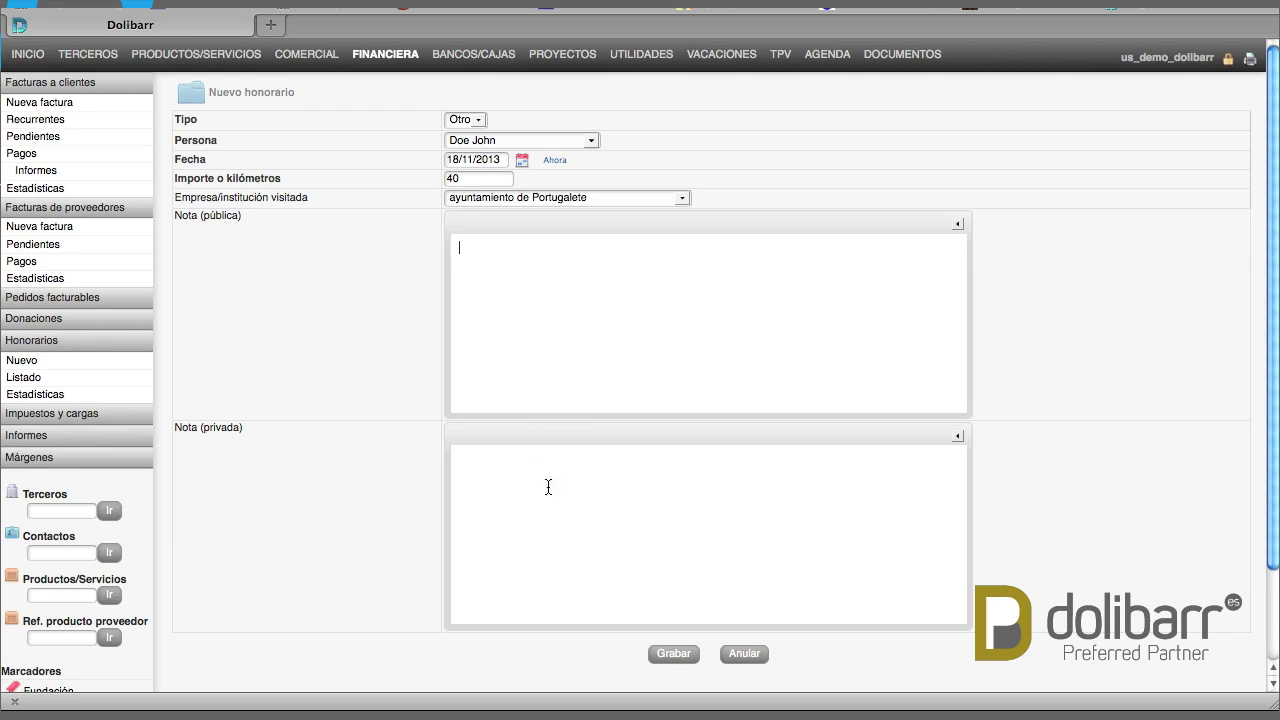
Save and validate fee note 8, check its documents and log, then return to its card
{"action": "left_click", "coordinate": [663, 655]}
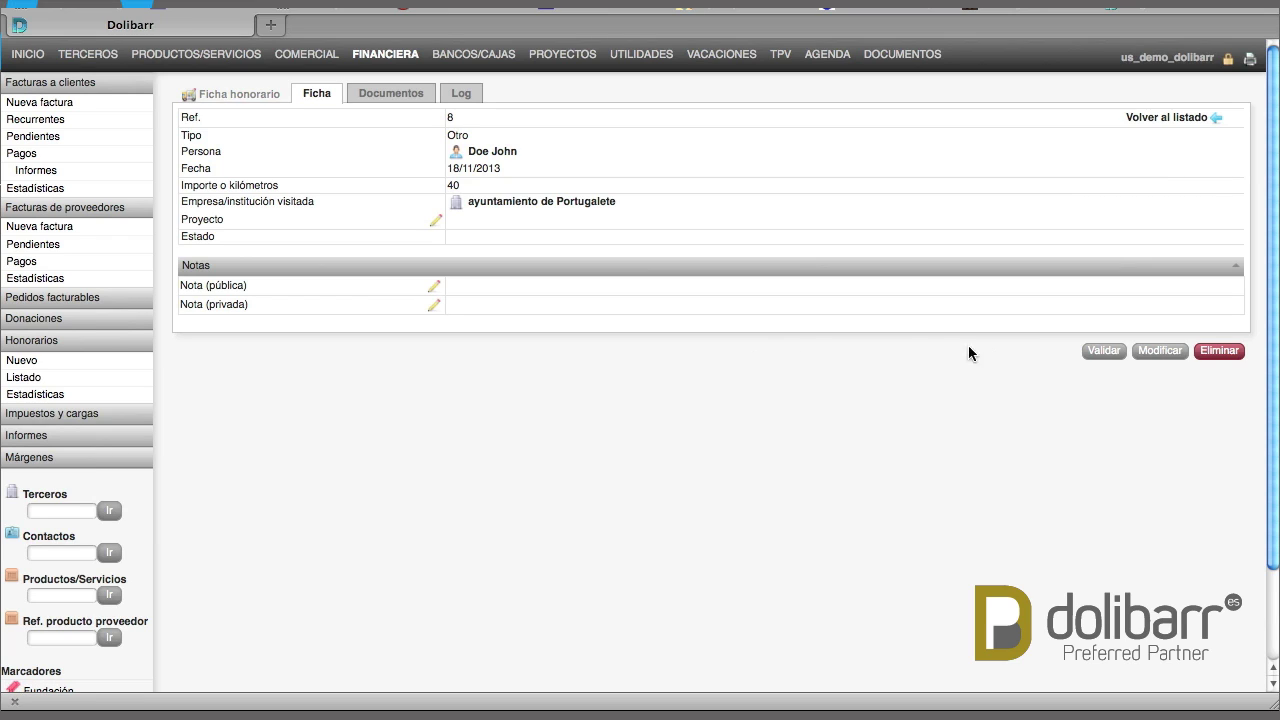
{"action": "left_click", "coordinate": [1105, 351]}
{"action": "left_click", "coordinate": [373, 98]}
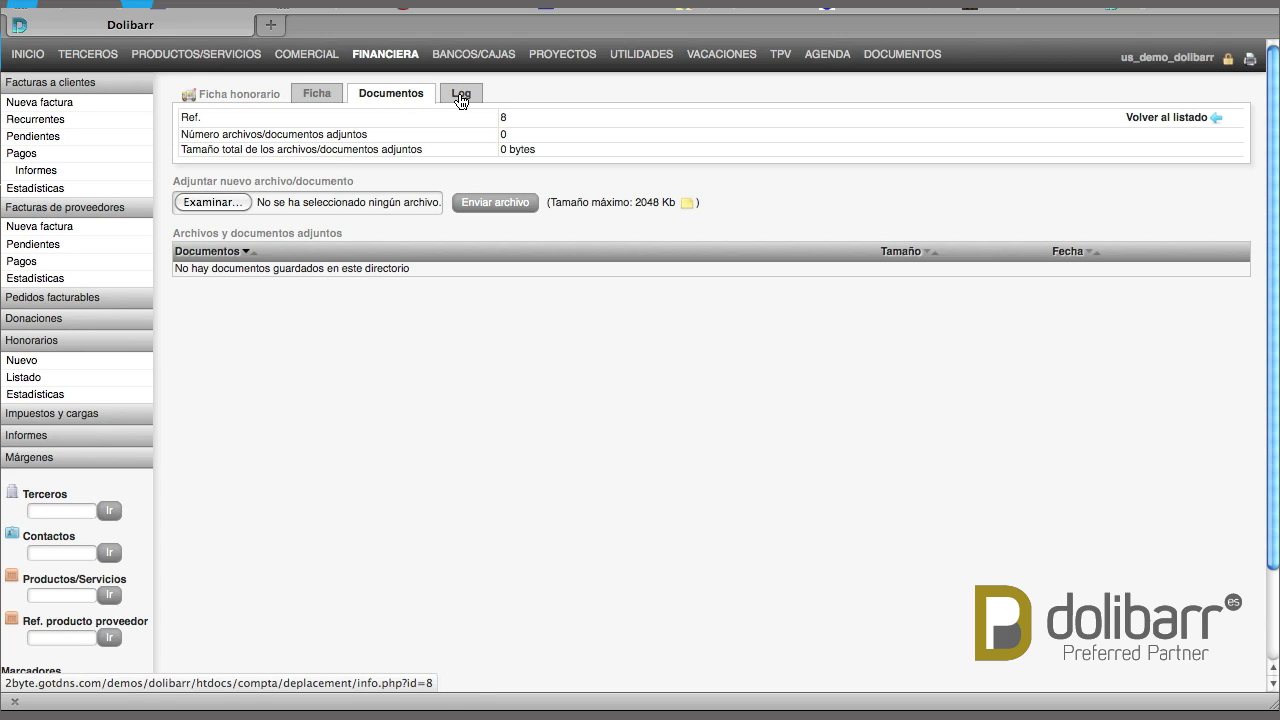
{"action": "left_click", "coordinate": [460, 97]}
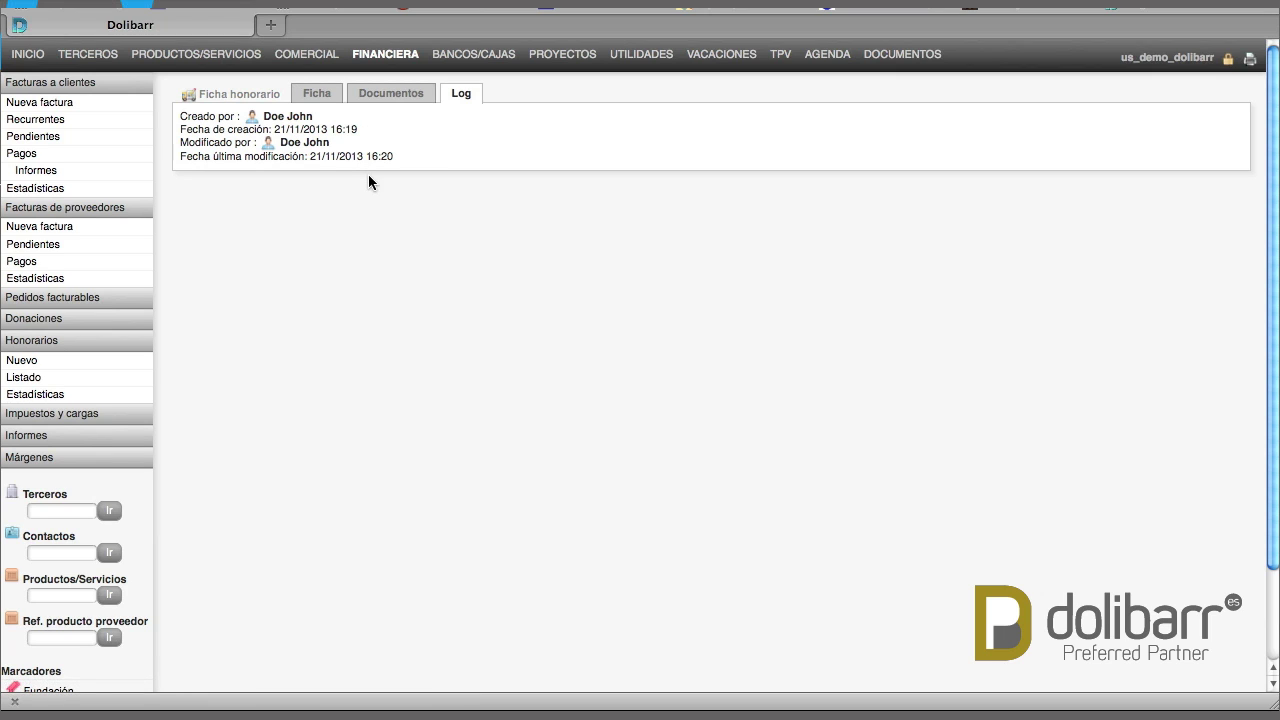
{"action": "left_click", "coordinate": [313, 104]}
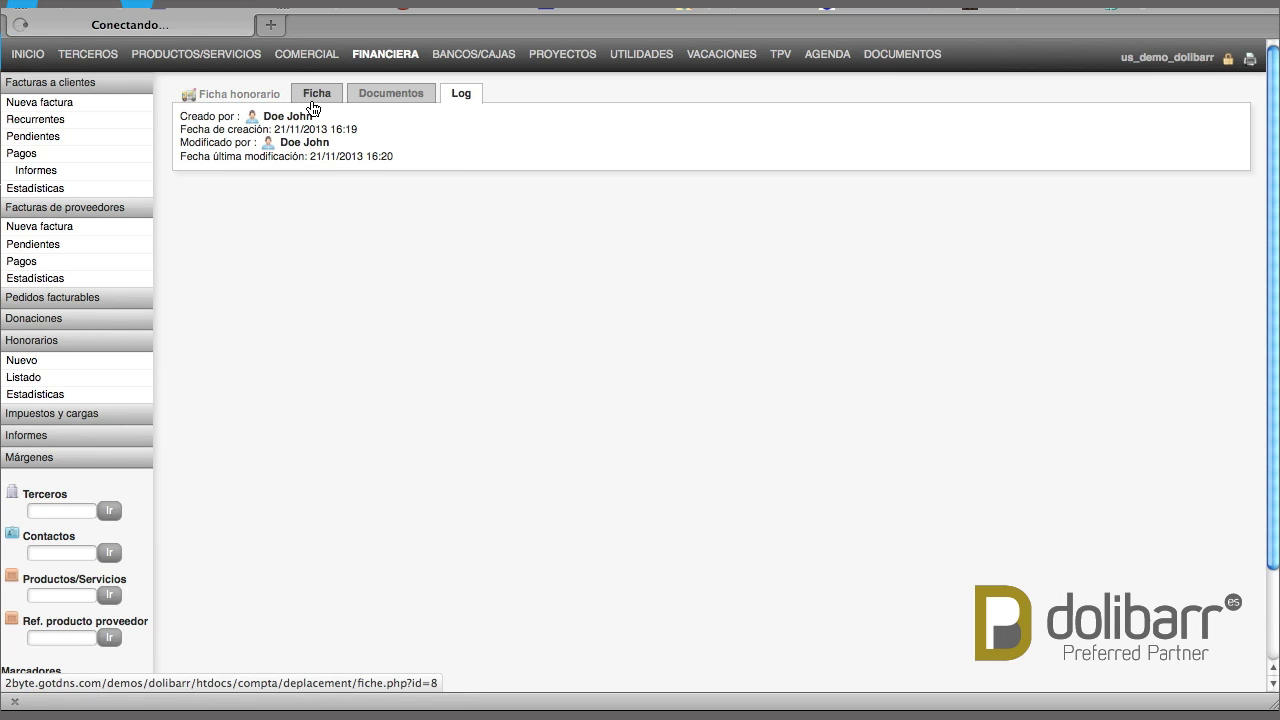
List all eight fee notes, with note 8 at the top
{"action": "left_click", "coordinate": [27, 384]}
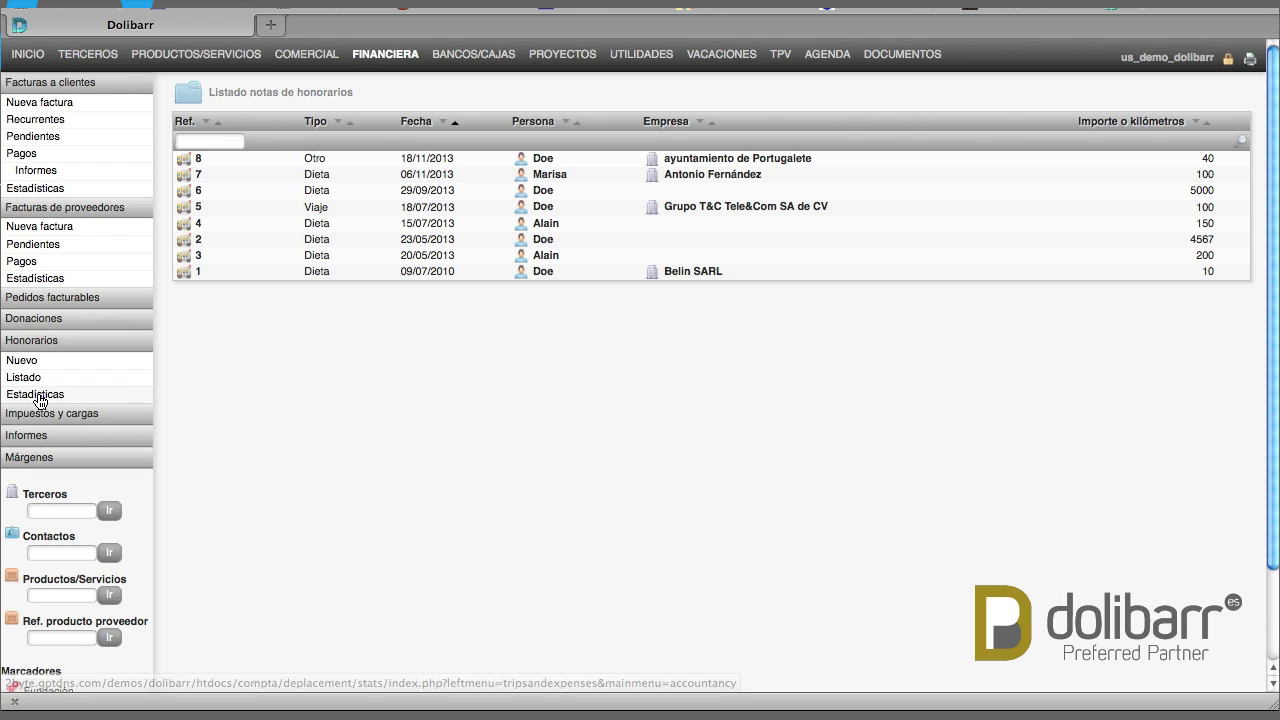
Open the expense-note statistics and scroll through the charts
{"action": "left_click", "coordinate": [38, 397]}
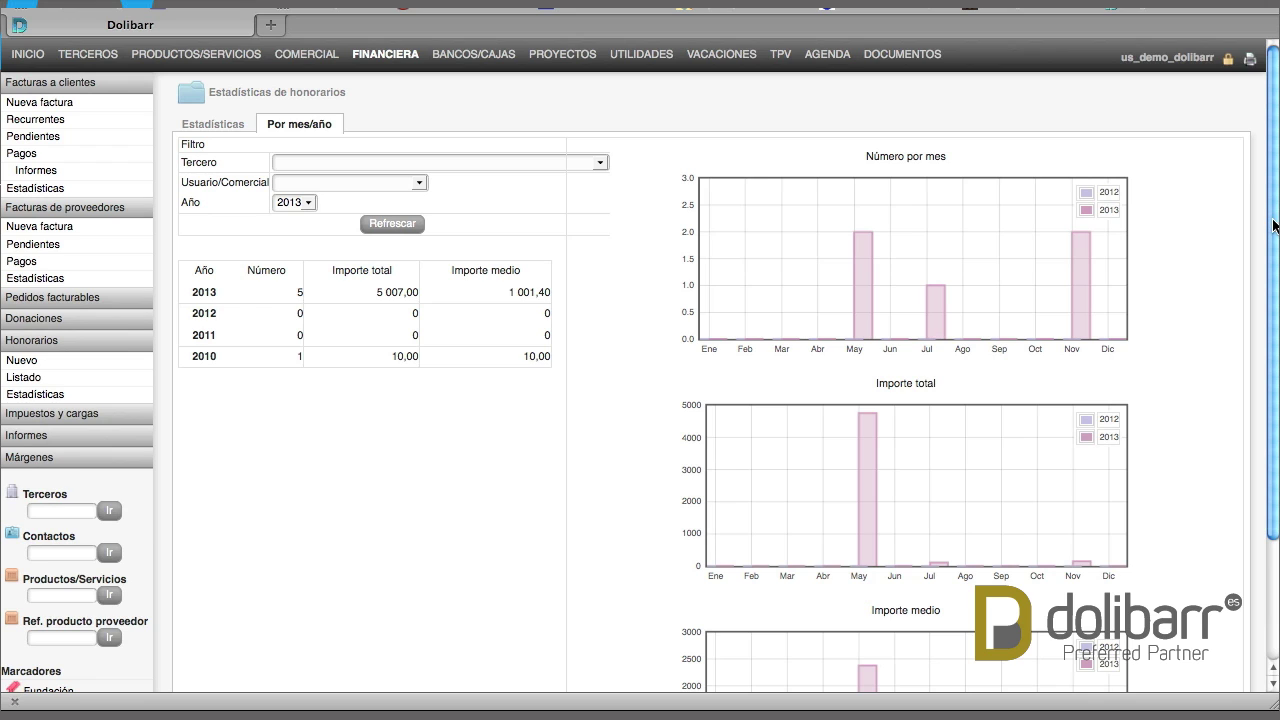
{"action": "left_click_drag", "start_coordinate": [1272, 226], "coordinate": [1272, 398]}
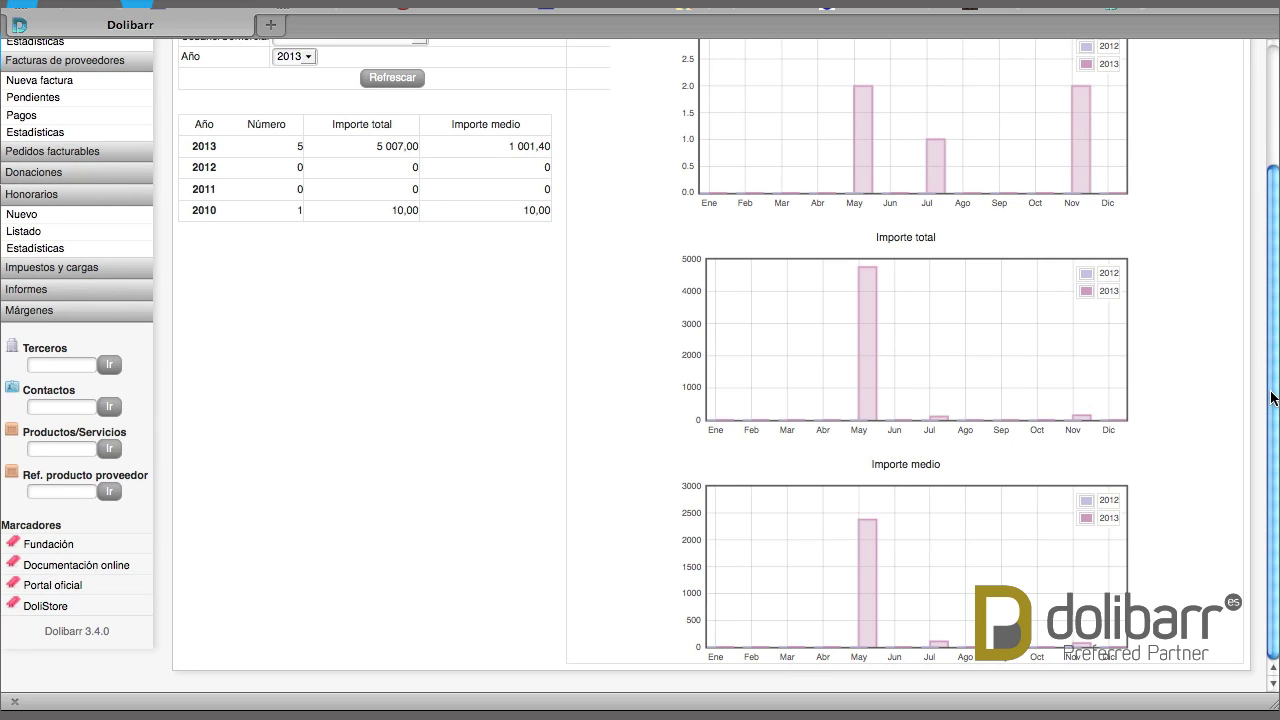
{"action": "left_click_drag", "start_coordinate": [1272, 398], "coordinate": [1262, 227]}
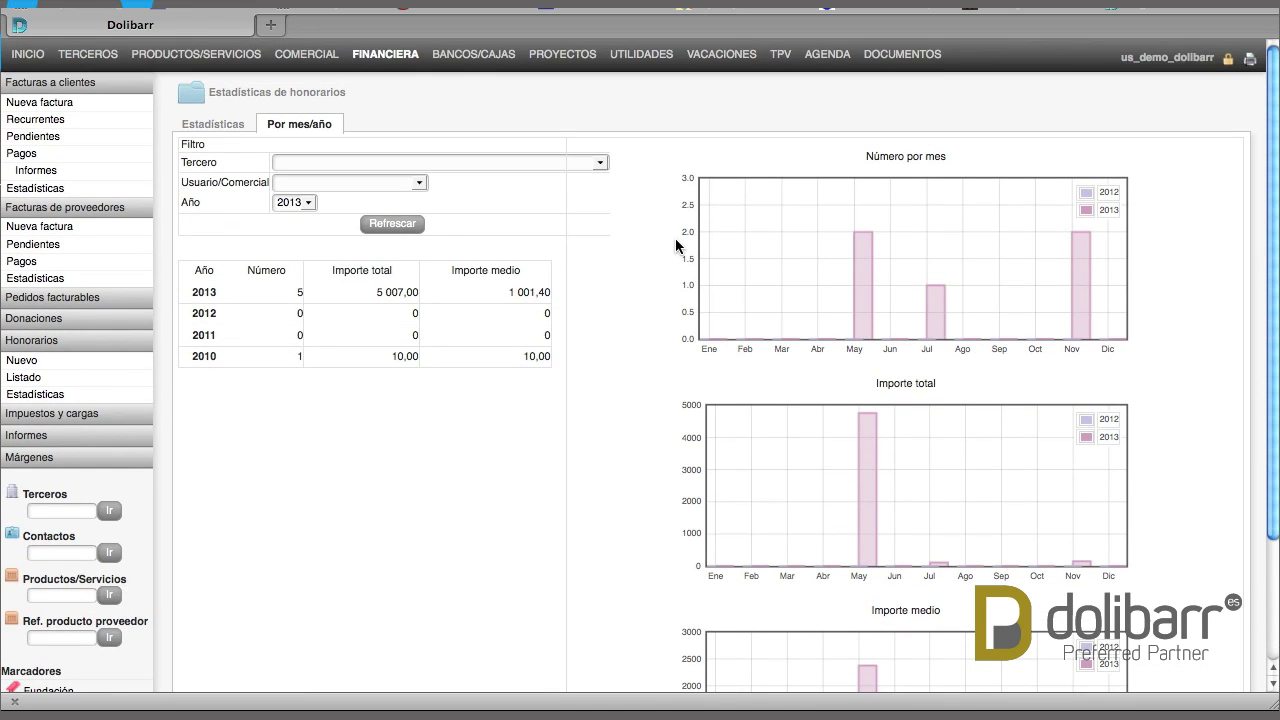
Filter the expense-note statistics to one user and year 2010, then refresh
{"action": "left_click", "coordinate": [549, 164]}
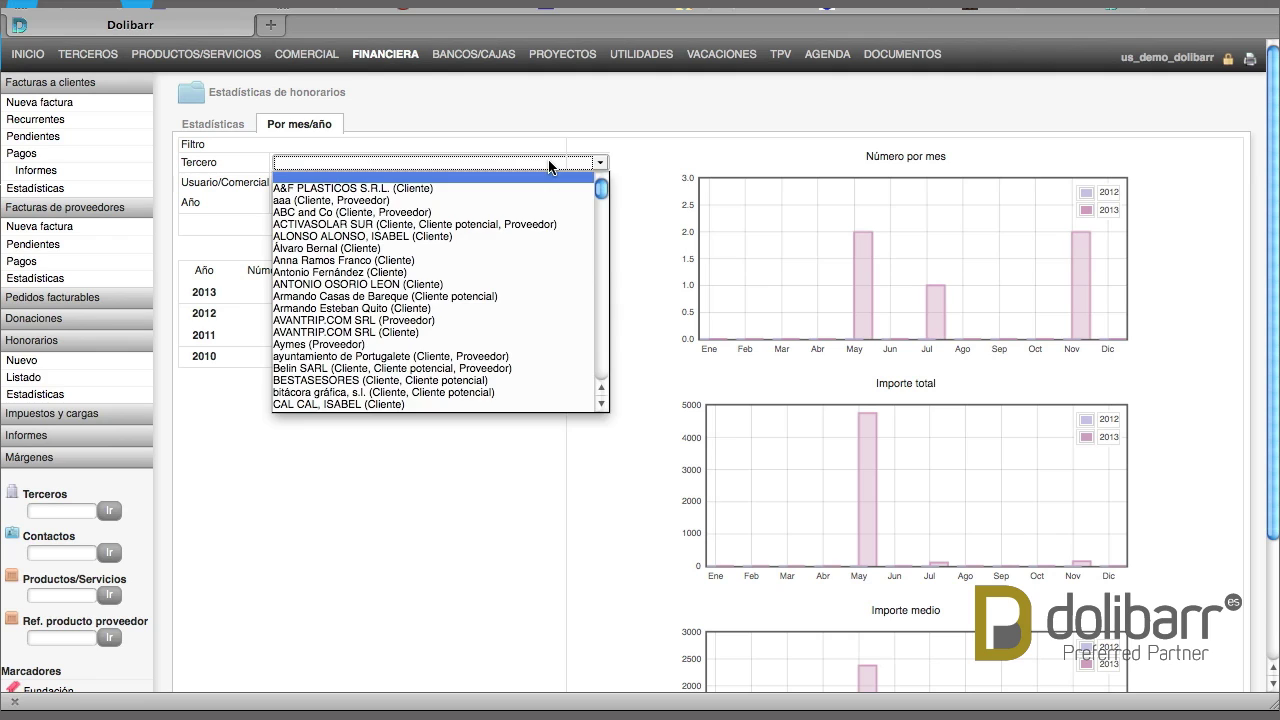
{"action": "left_click", "coordinate": [549, 164]}
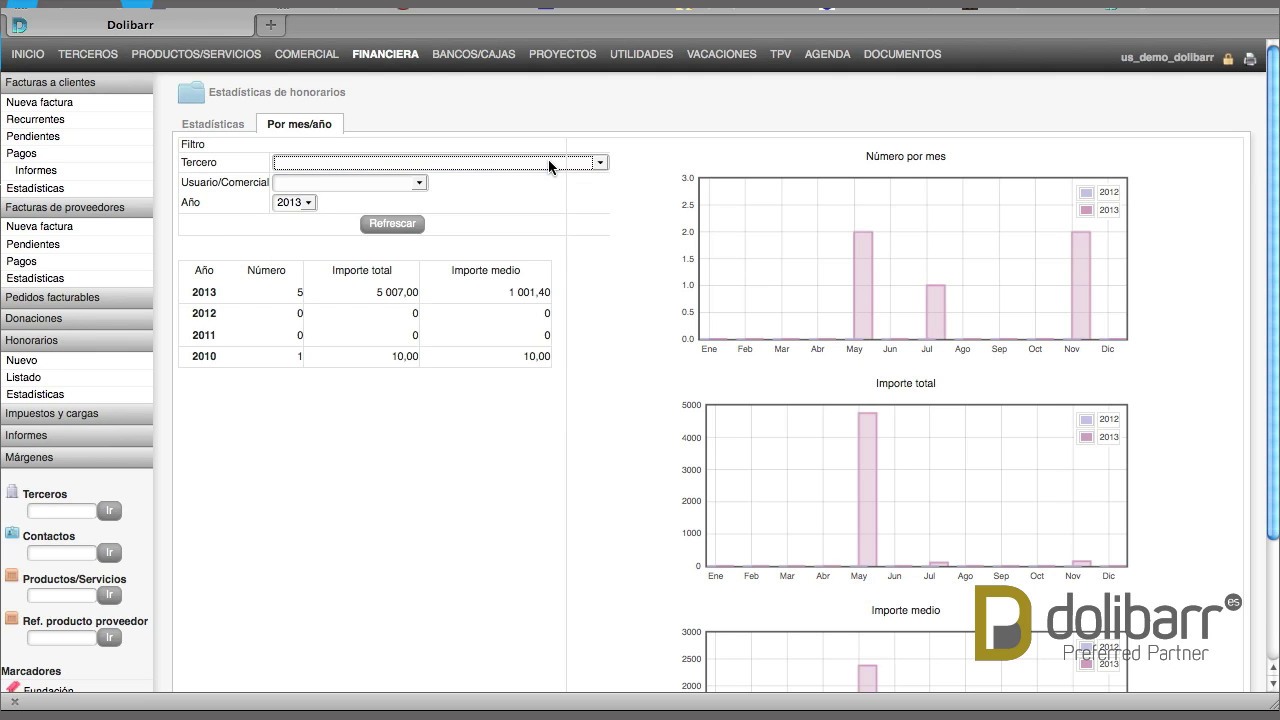
{"action": "left_click", "coordinate": [418, 184]}
{"action": "left_click", "coordinate": [418, 186]}
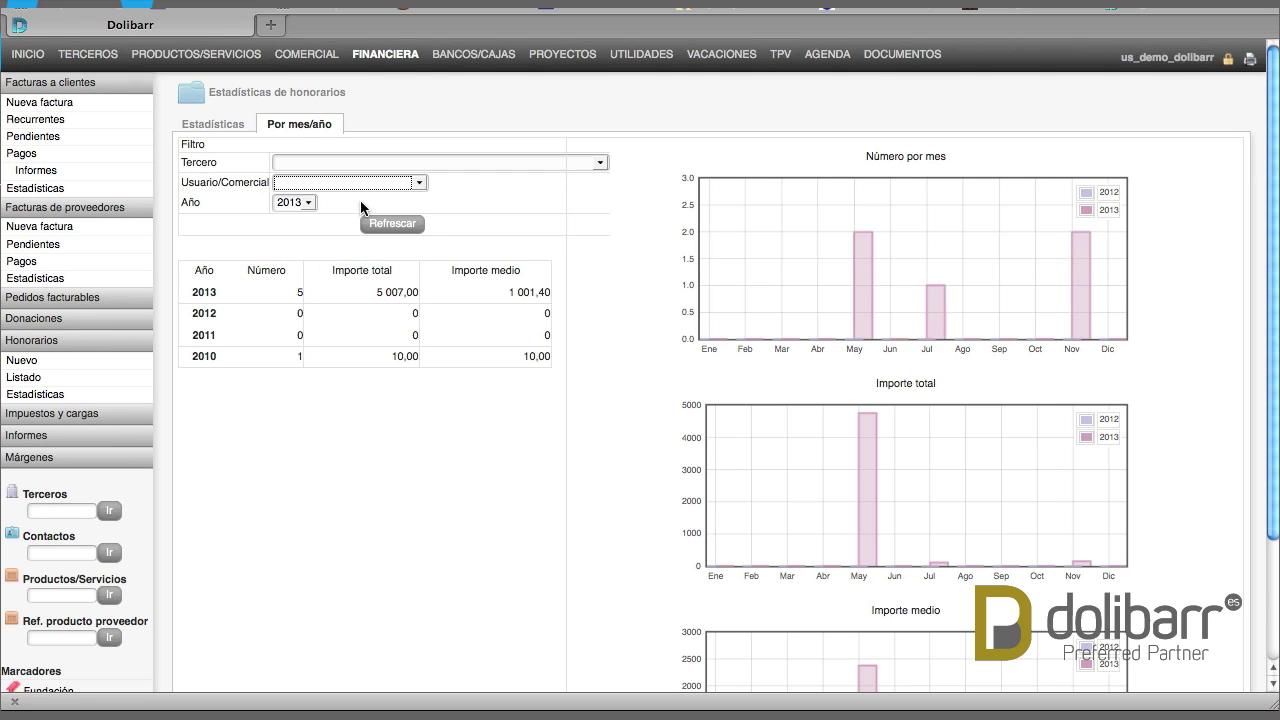
{"action": "left_click", "coordinate": [301, 204]}
{"action": "left_click", "coordinate": [303, 208]}
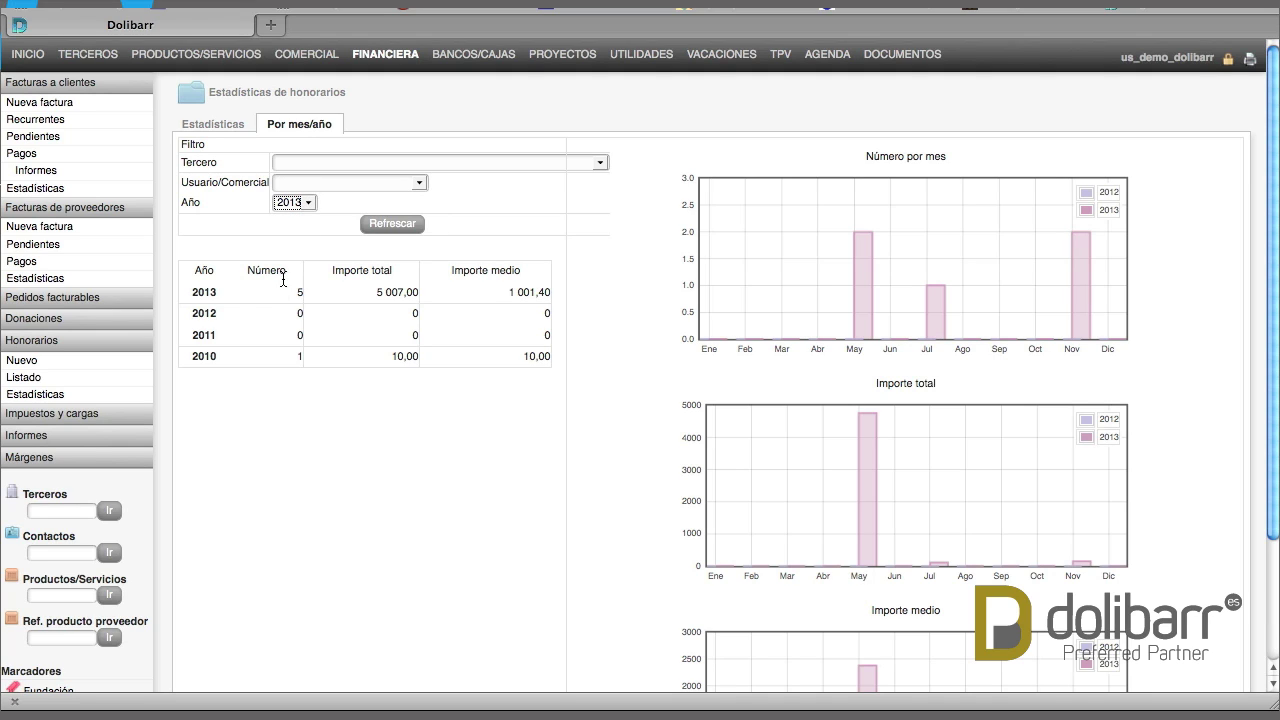
{"action": "left_click", "coordinate": [303, 206]}
{"action": "left_click", "coordinate": [297, 231]}
{"action": "left_click", "coordinate": [388, 225]}
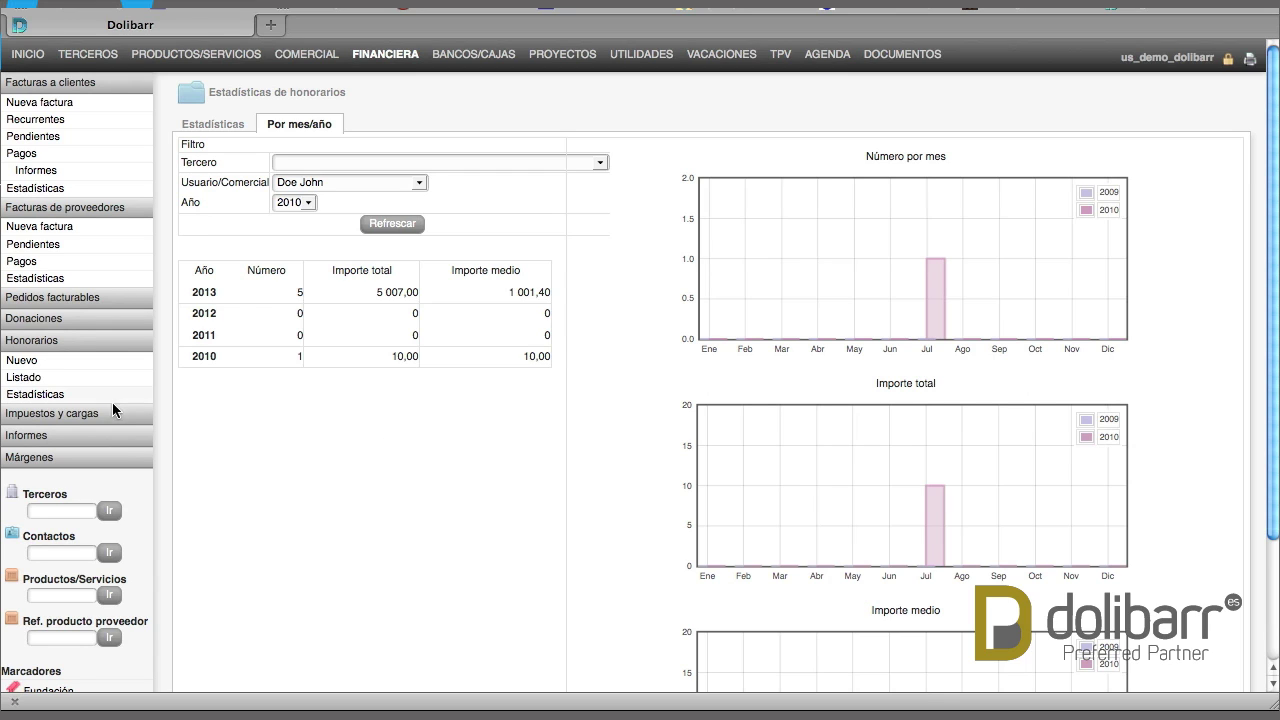
Compare the 2012 and 2013 tax overviews, then list the social contributions
{"action": "left_click", "coordinate": [67, 424]}
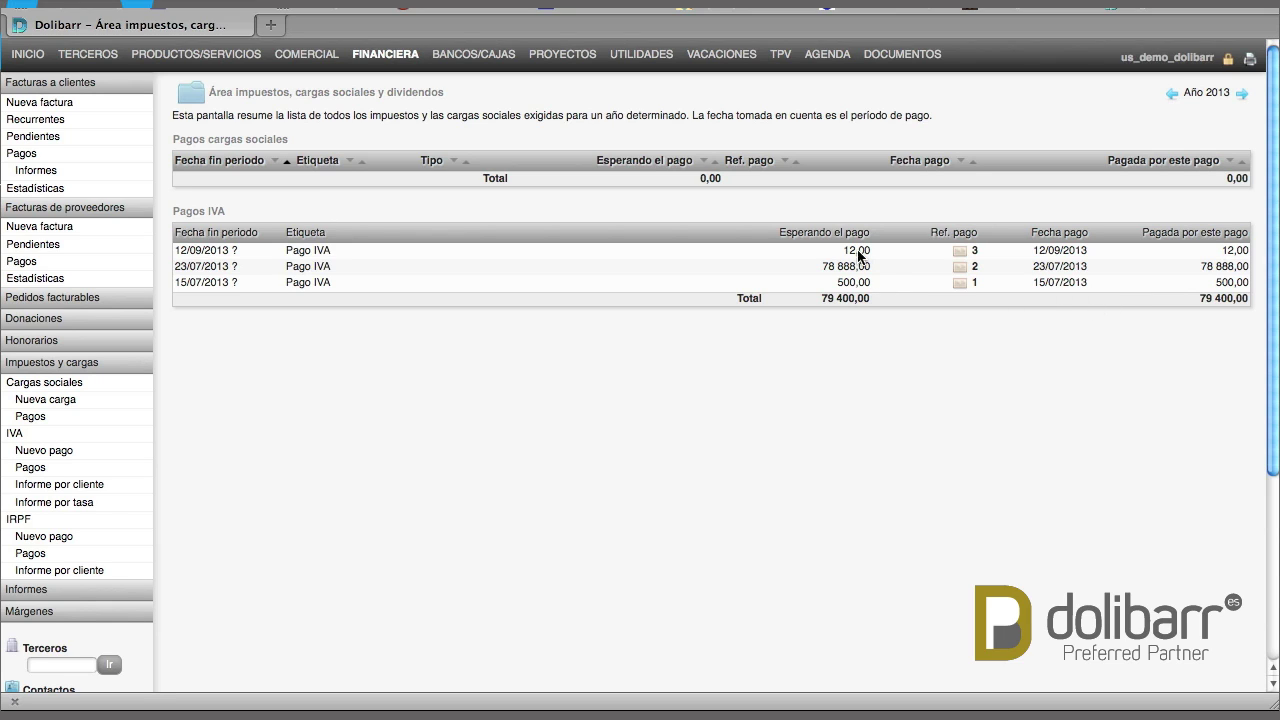
{"action": "left_click", "coordinate": [1171, 97]}
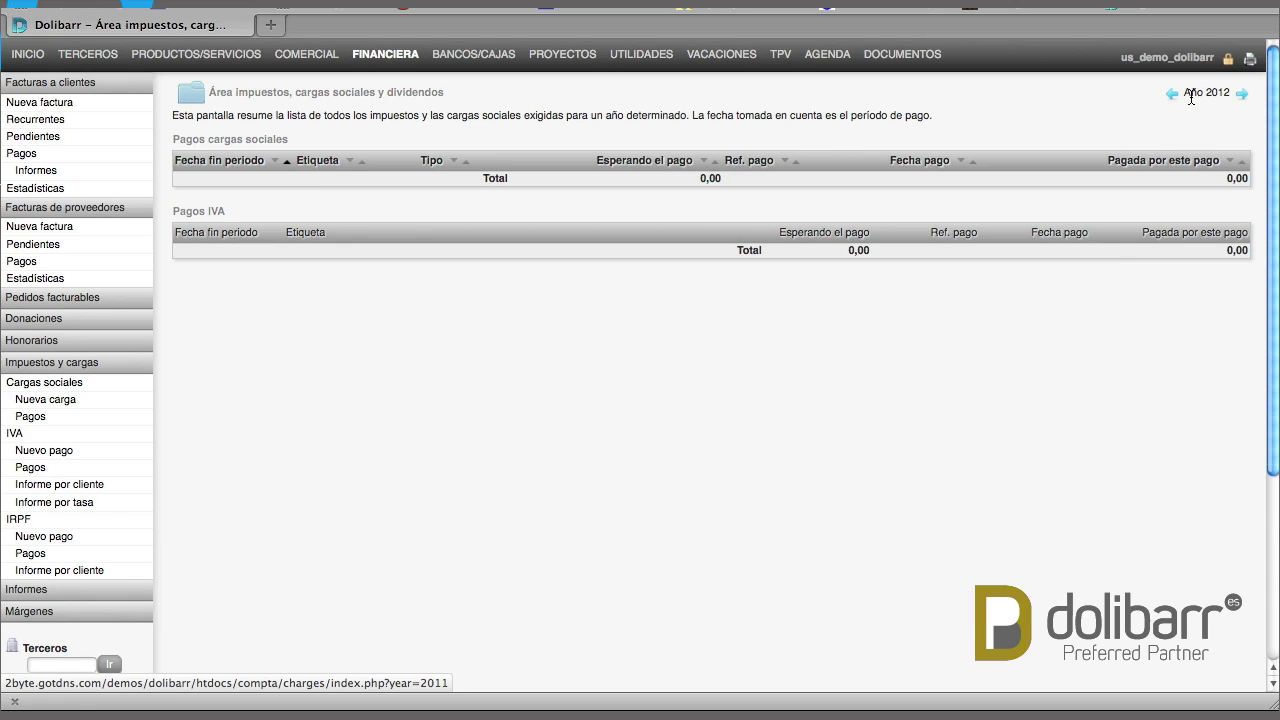
{"action": "left_click", "coordinate": [1242, 97]}
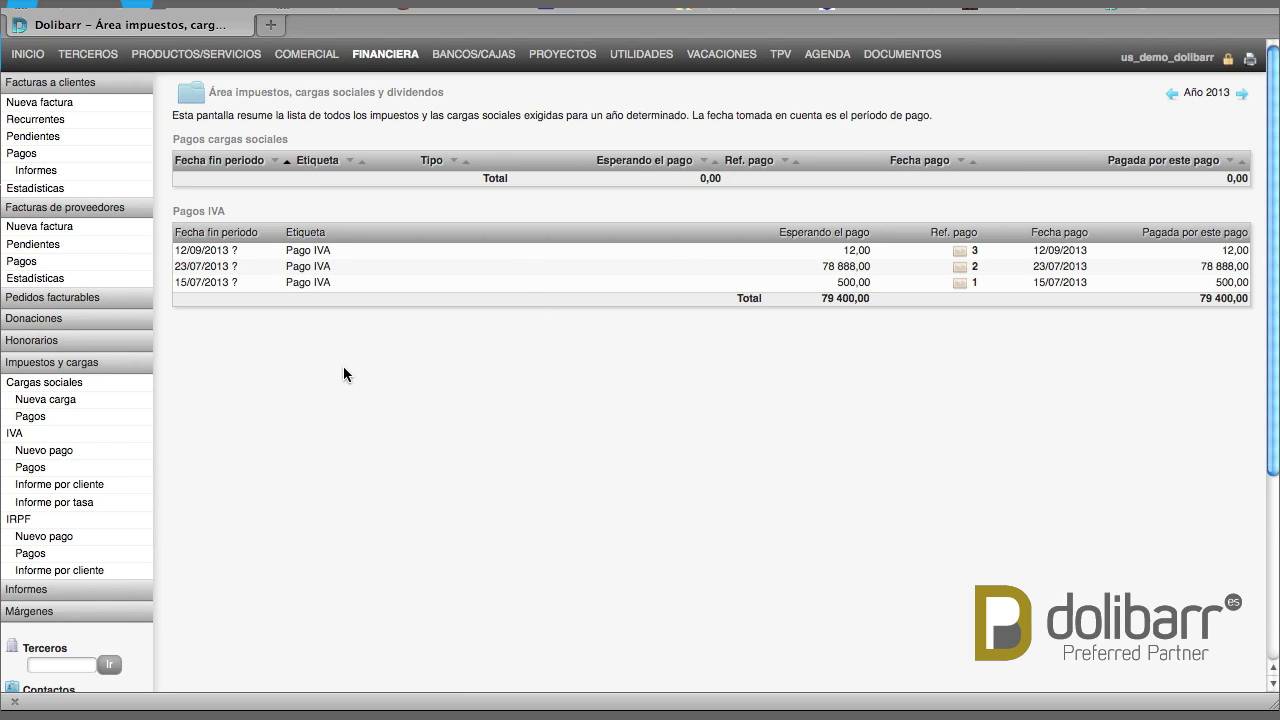
{"action": "left_click", "coordinate": [61, 388]}
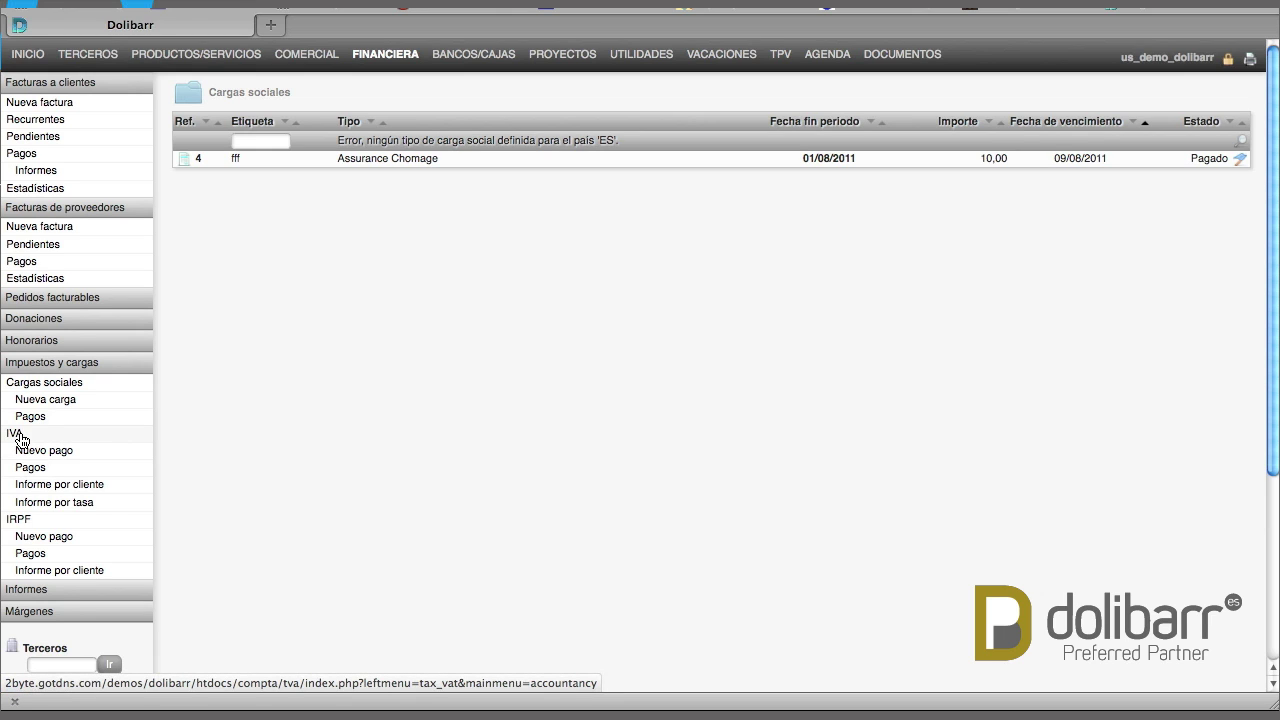
Open the 2013 VAT balance and point out May's figures, the Q2 subtotal and 569 305,87 total
{"action": "left_click", "coordinate": [20, 437]}
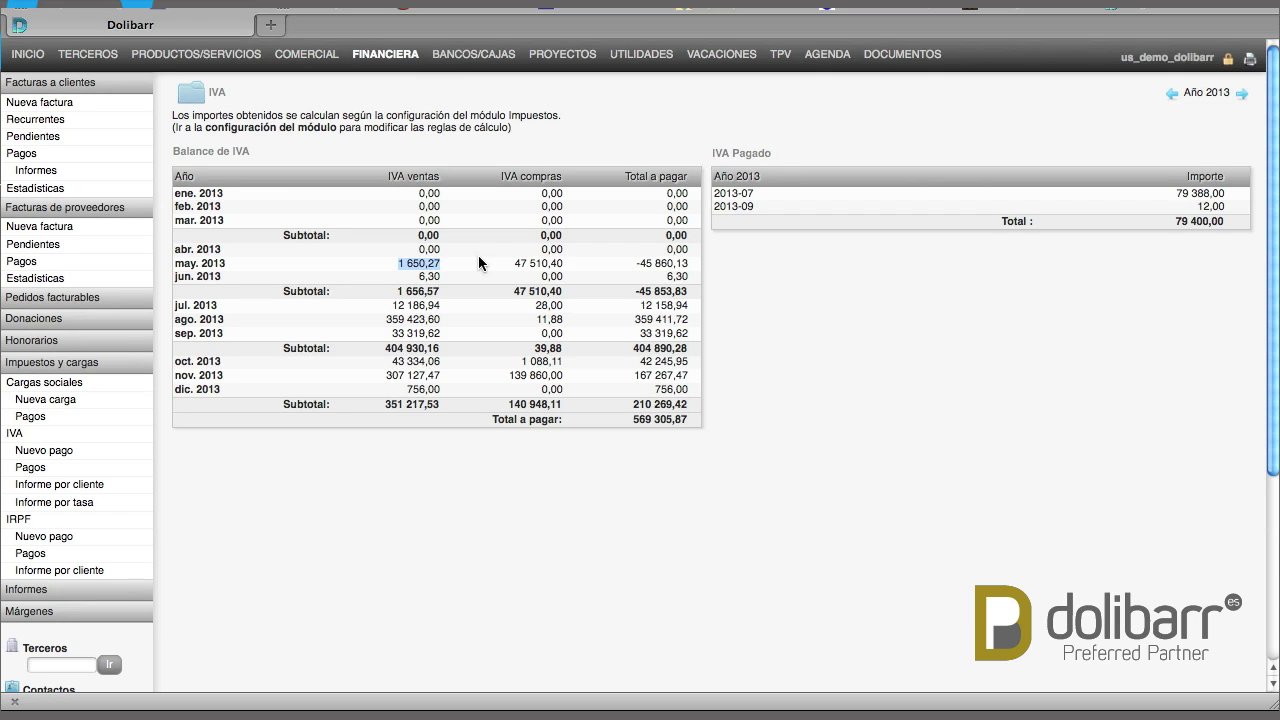
{"action": "left_click_drag", "start_coordinate": [513, 264], "coordinate": [573, 263]}
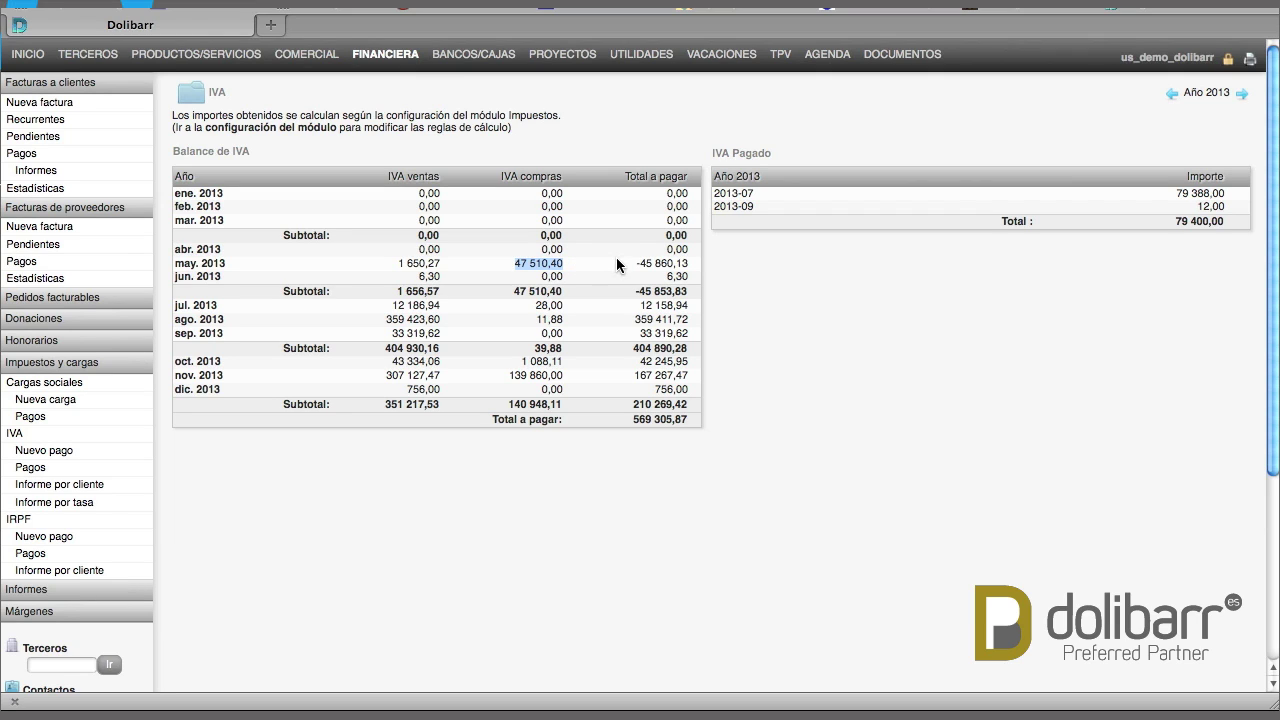
{"action": "left_click_drag", "start_coordinate": [636, 263], "coordinate": [693, 262]}
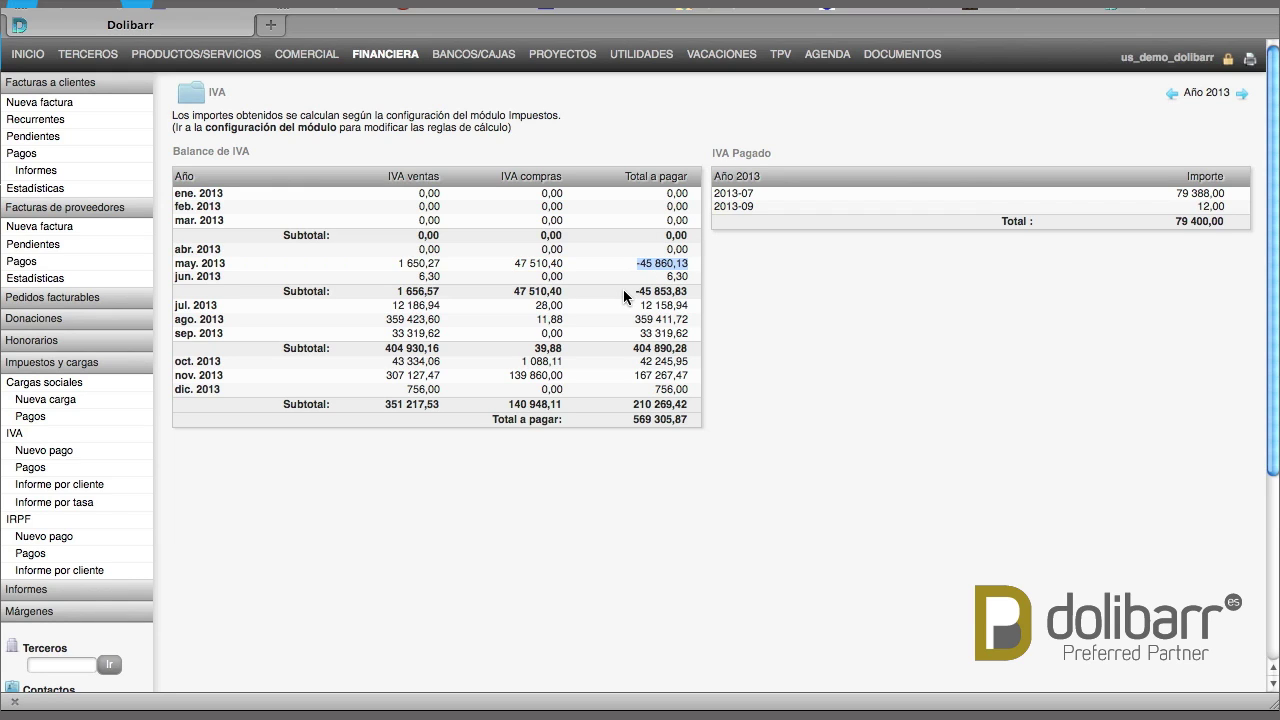
{"action": "left_click_drag", "start_coordinate": [623, 289], "coordinate": [678, 291]}
{"action": "left_click_drag", "start_coordinate": [626, 418], "coordinate": [700, 418]}
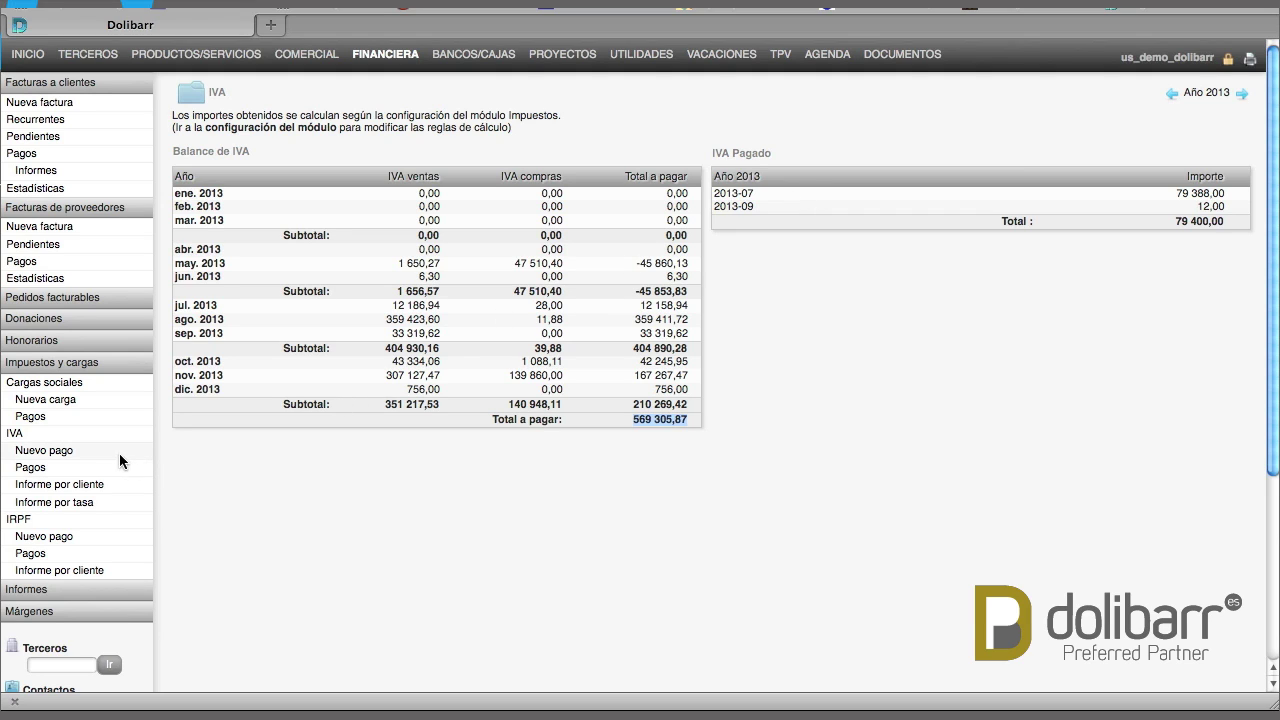
Record a 200 VAT payment 'Pago IVA Noviembre' from Banco de Credito by Domiciliación
{"action": "left_click", "coordinate": [44, 450]}
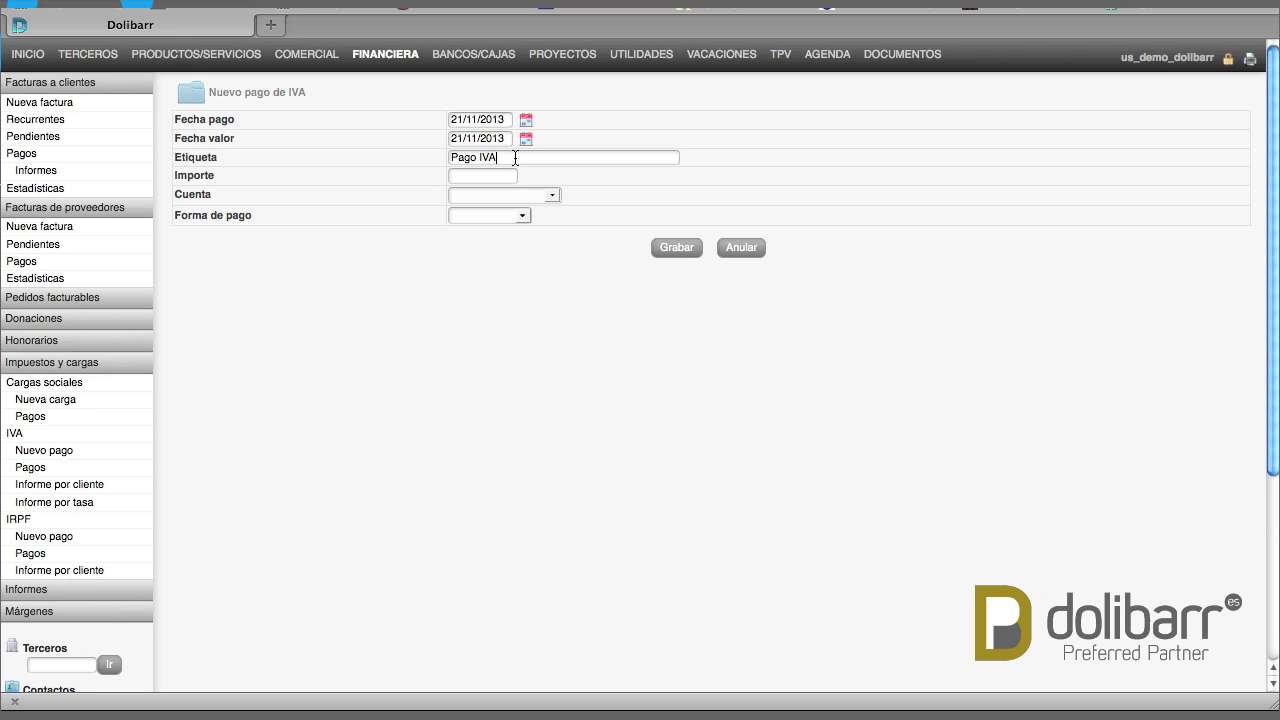
{"action": "left_click", "coordinate": [515, 157]}
{"action": "type", "text": "Noviembre"}
{"action": "left_click", "coordinate": [492, 177]}
{"action": "type", "text": "200"}
{"action": "left_click", "coordinate": [533, 195]}
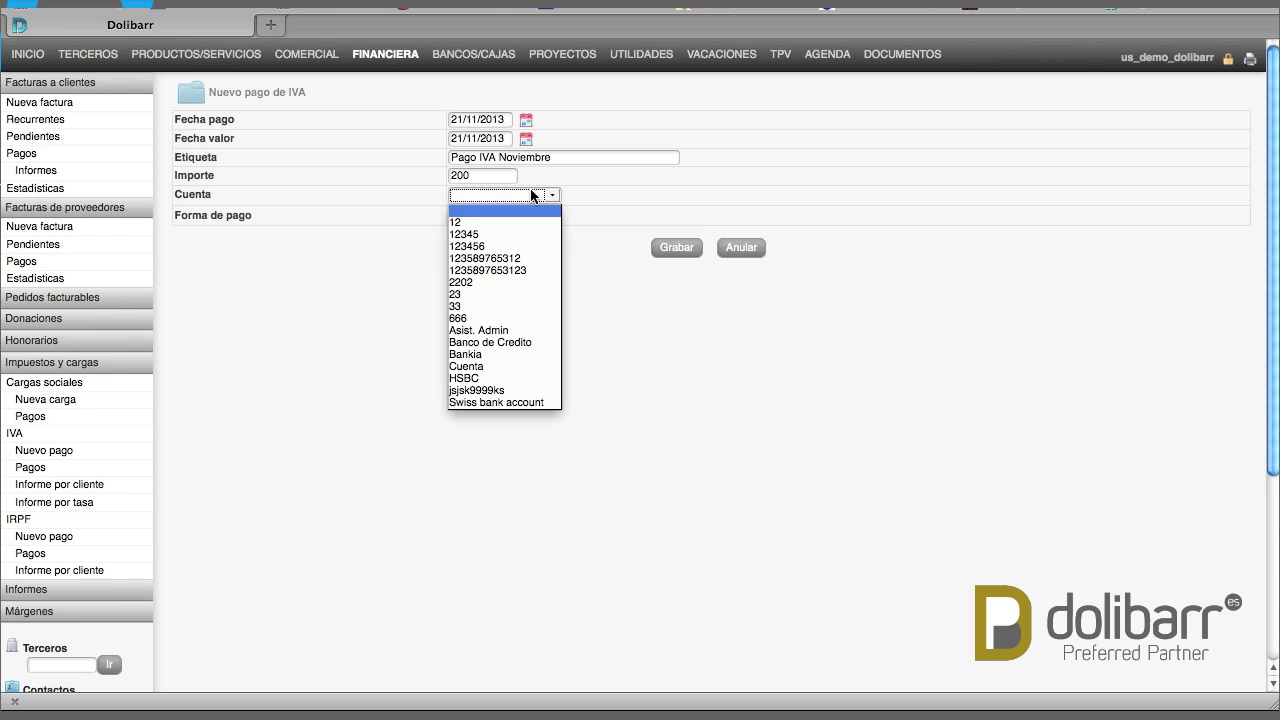
{"action": "left_click", "coordinate": [497, 342]}
{"action": "left_click", "coordinate": [514, 214]}
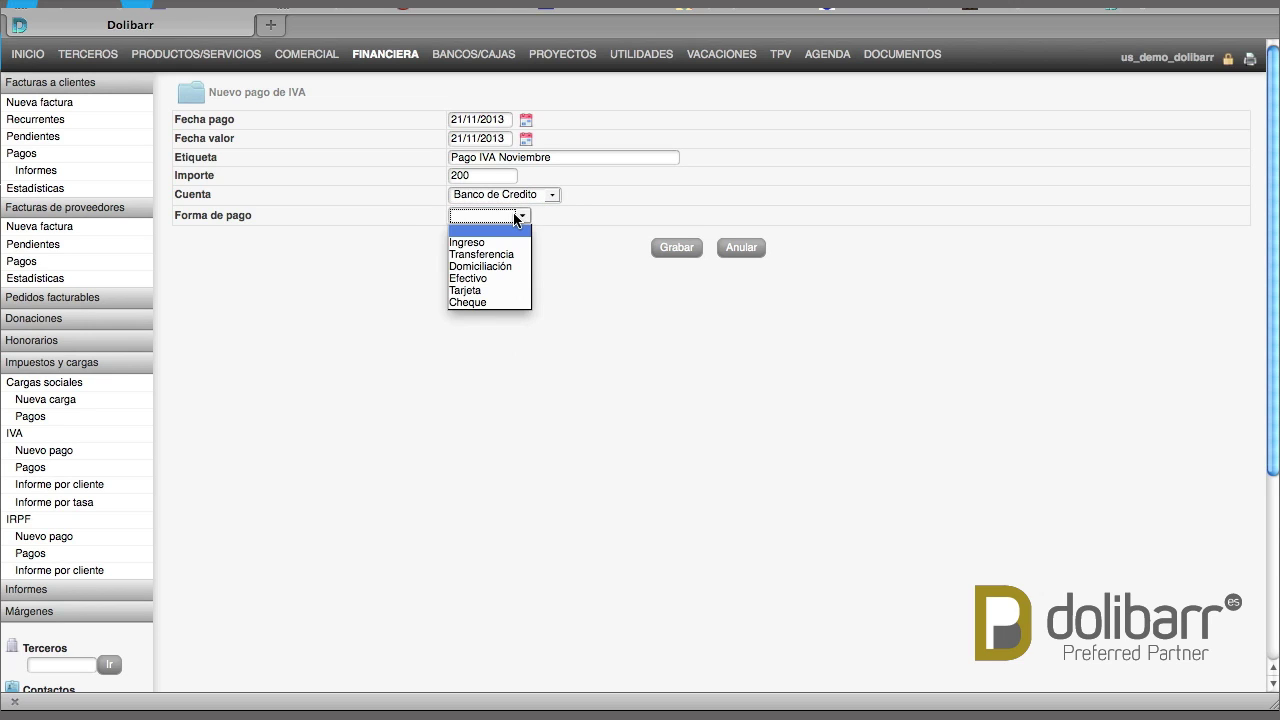
{"action": "left_click", "coordinate": [479, 267]}
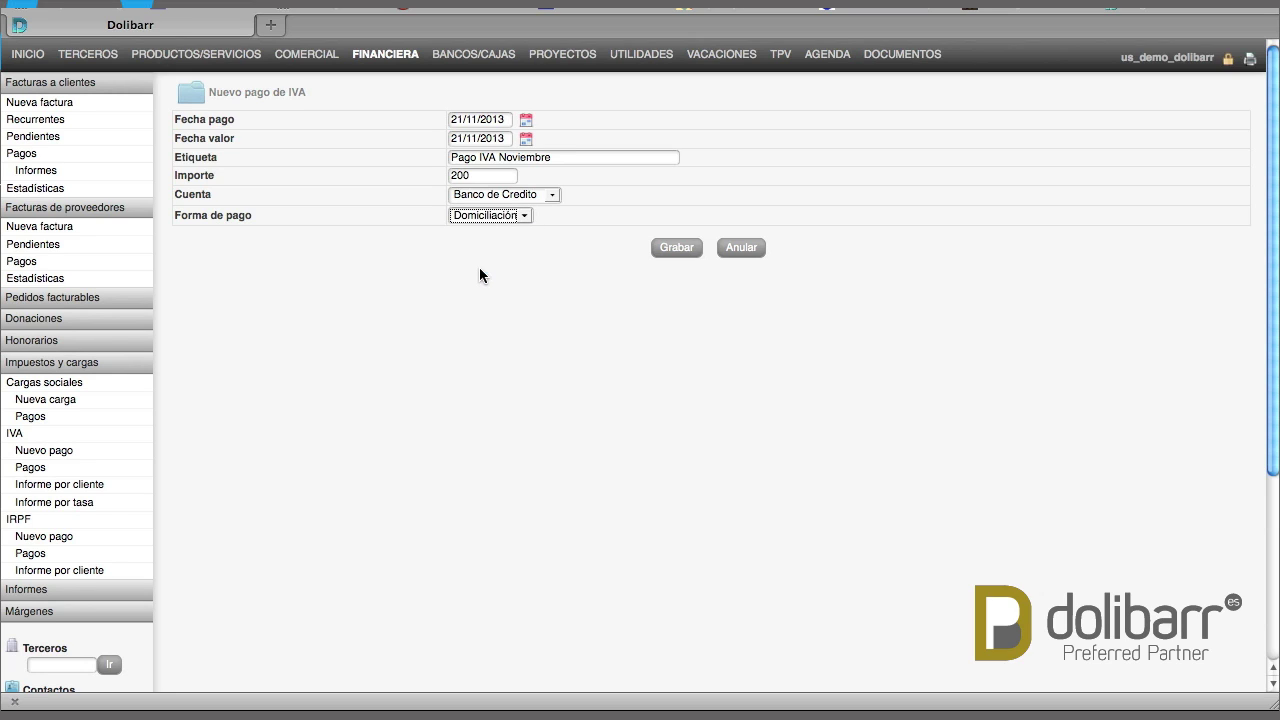
{"action": "left_click", "coordinate": [665, 248]}
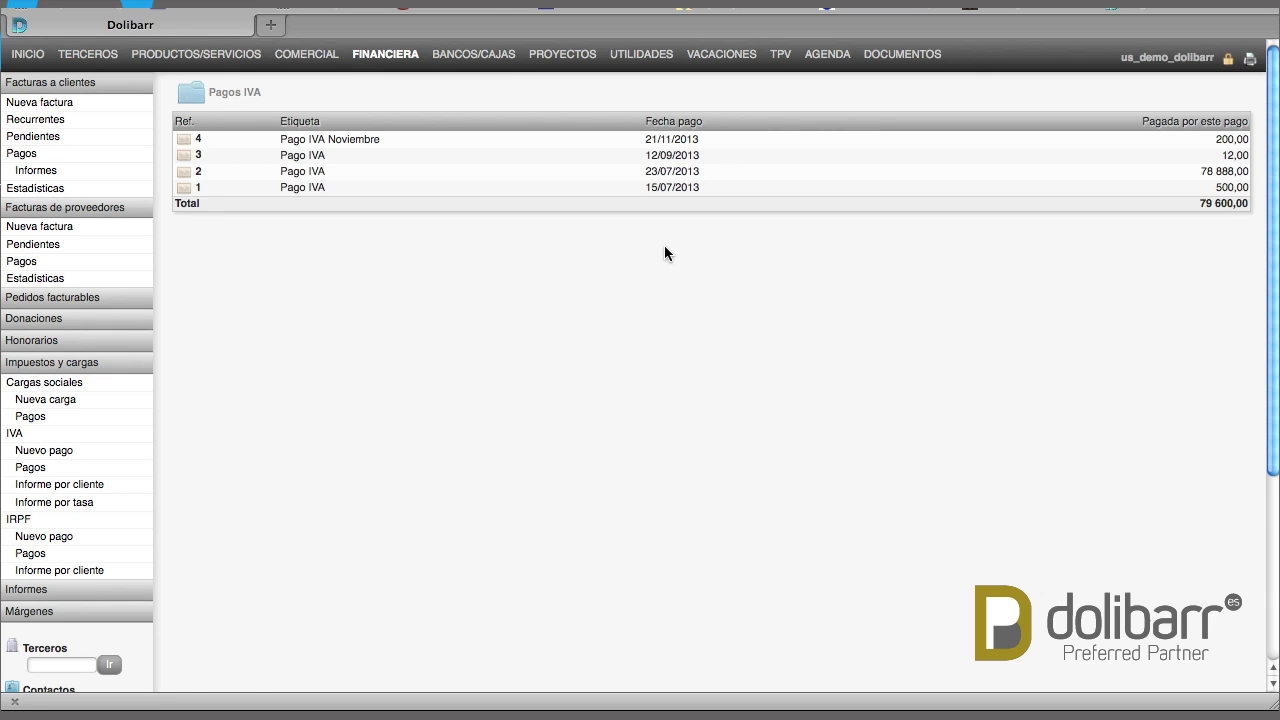
Check the new November payment and its 2013-11 balance entry, then open the VAT-by-rate report
{"action": "left_click", "coordinate": [199, 144]}
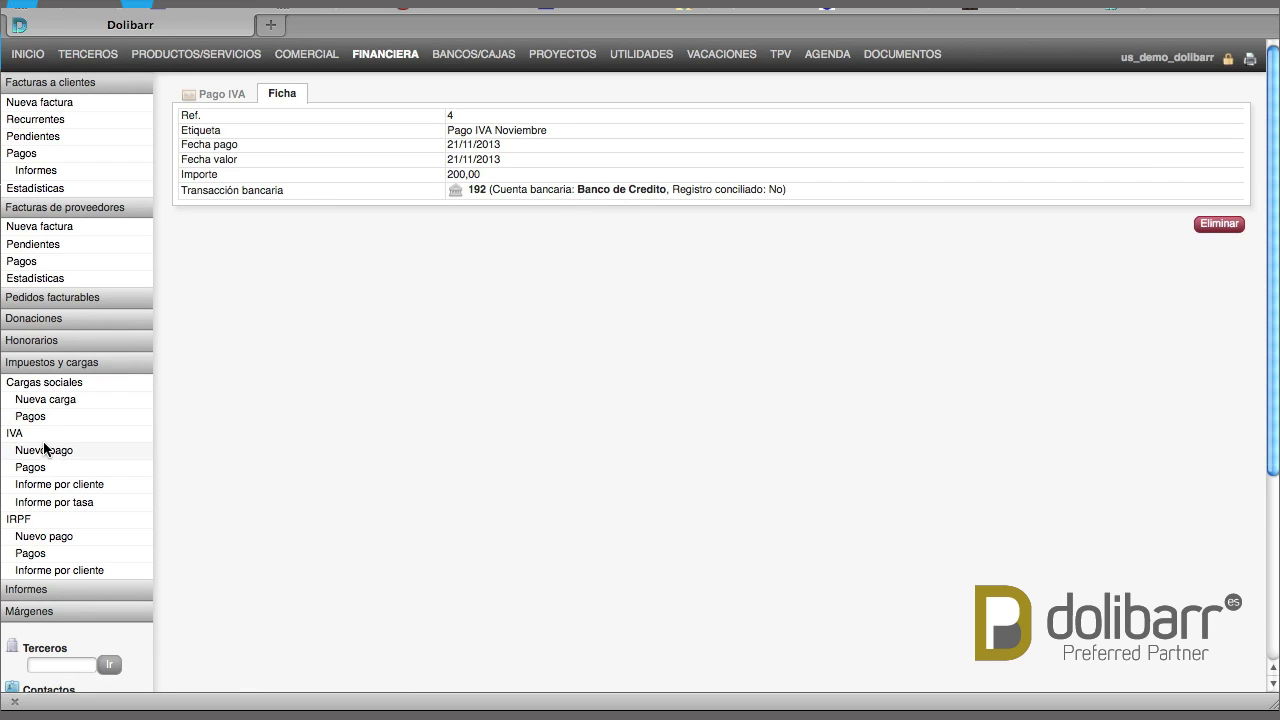
{"action": "left_click", "coordinate": [14, 436]}
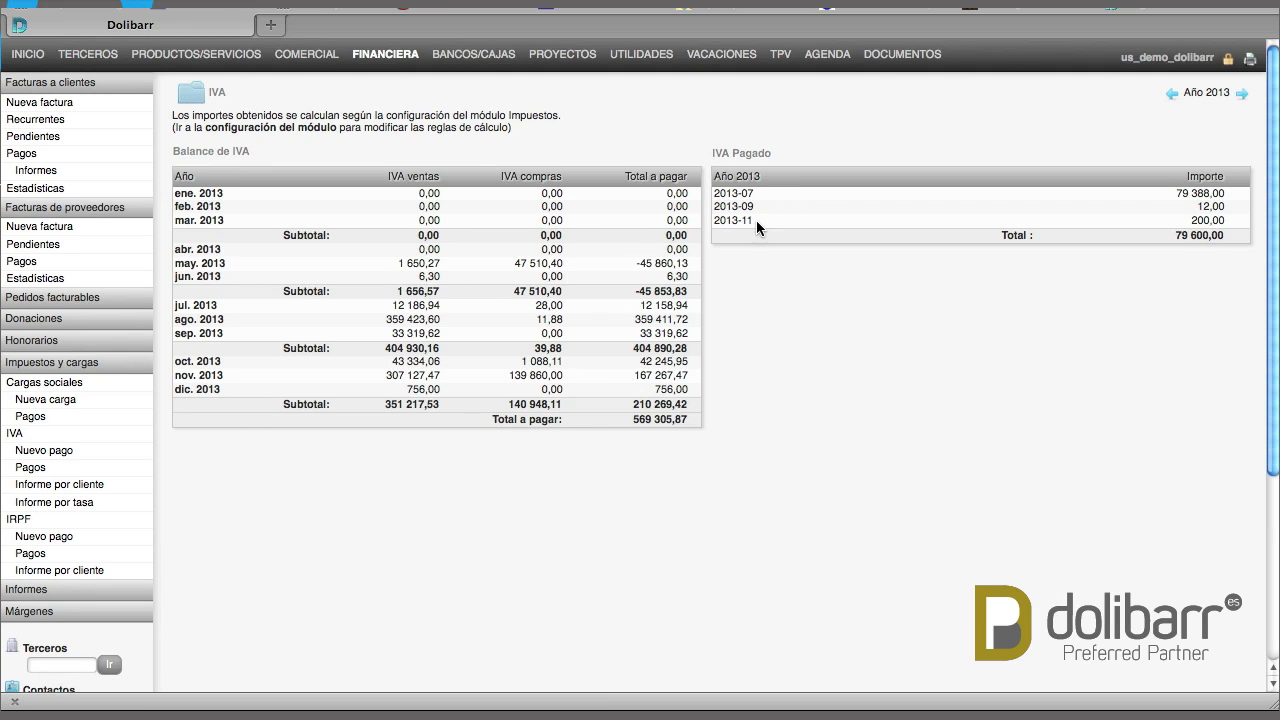
{"action": "left_click_drag", "start_coordinate": [756, 220], "coordinate": [712, 221]}
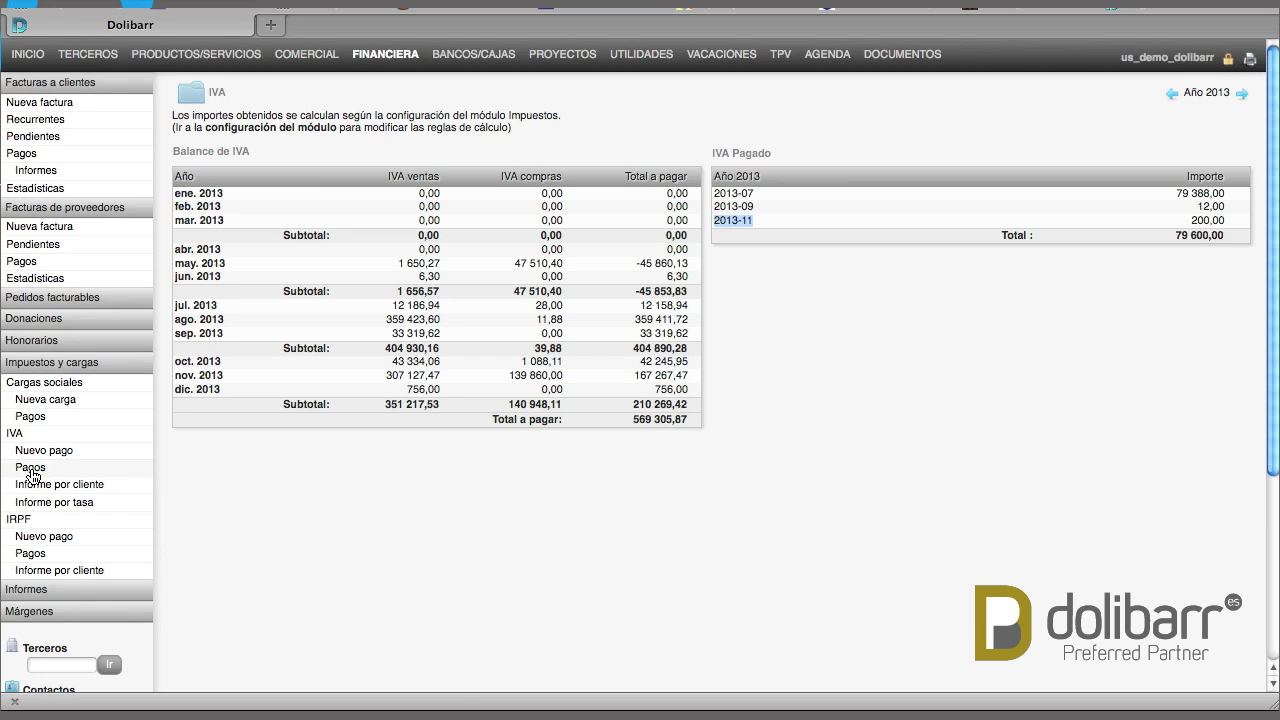
{"action": "left_click", "coordinate": [31, 471]}
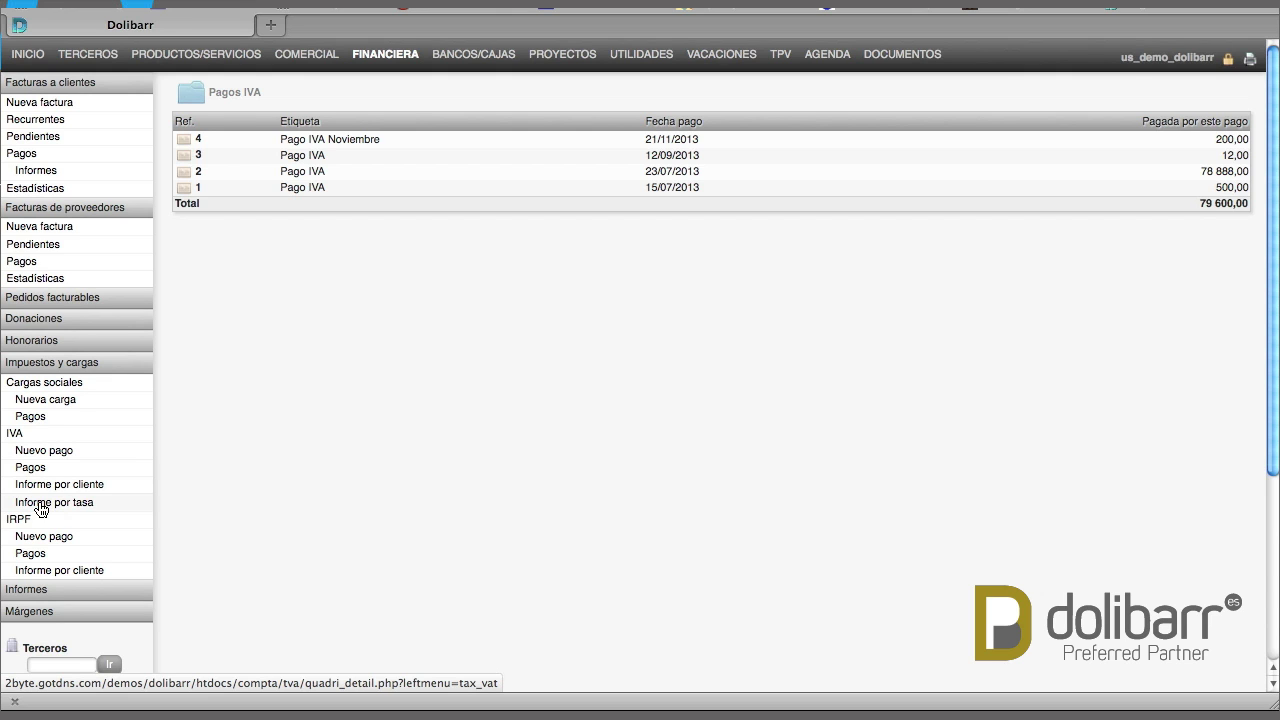
{"action": "left_click", "coordinate": [40, 507]}
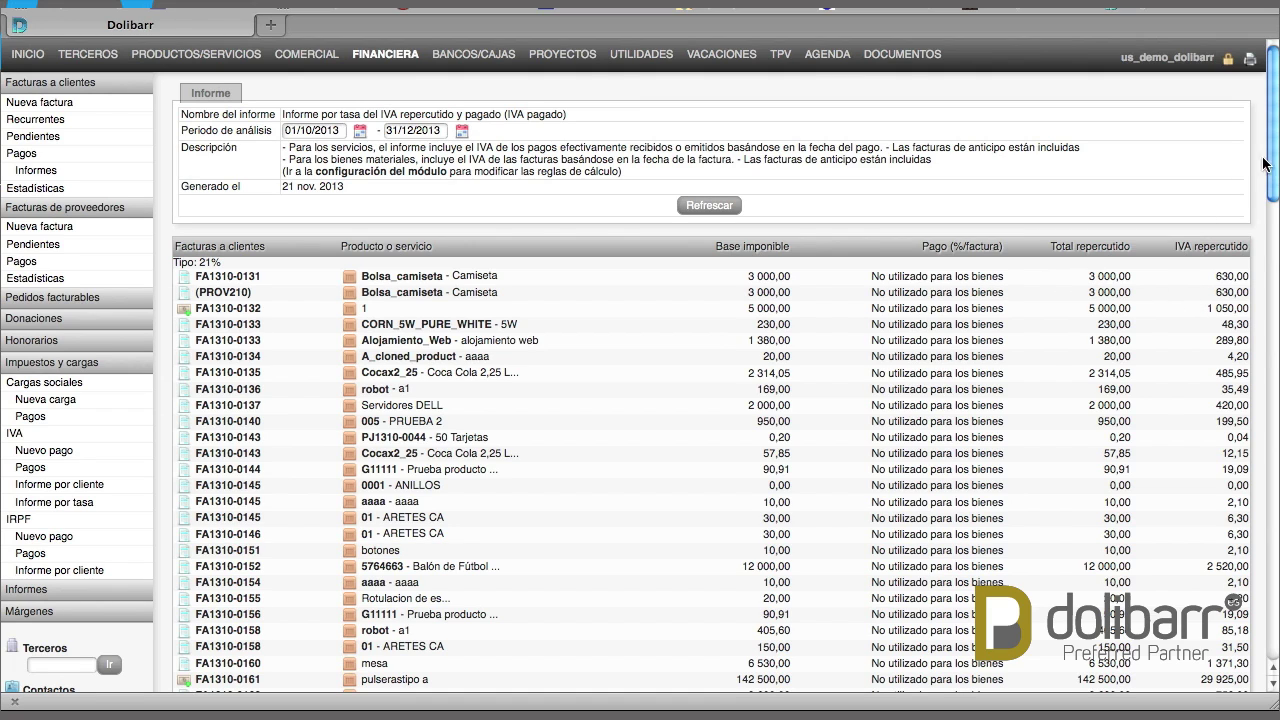
{"action": "left_click_drag", "start_coordinate": [1275, 168], "coordinate": [1276, 514]}
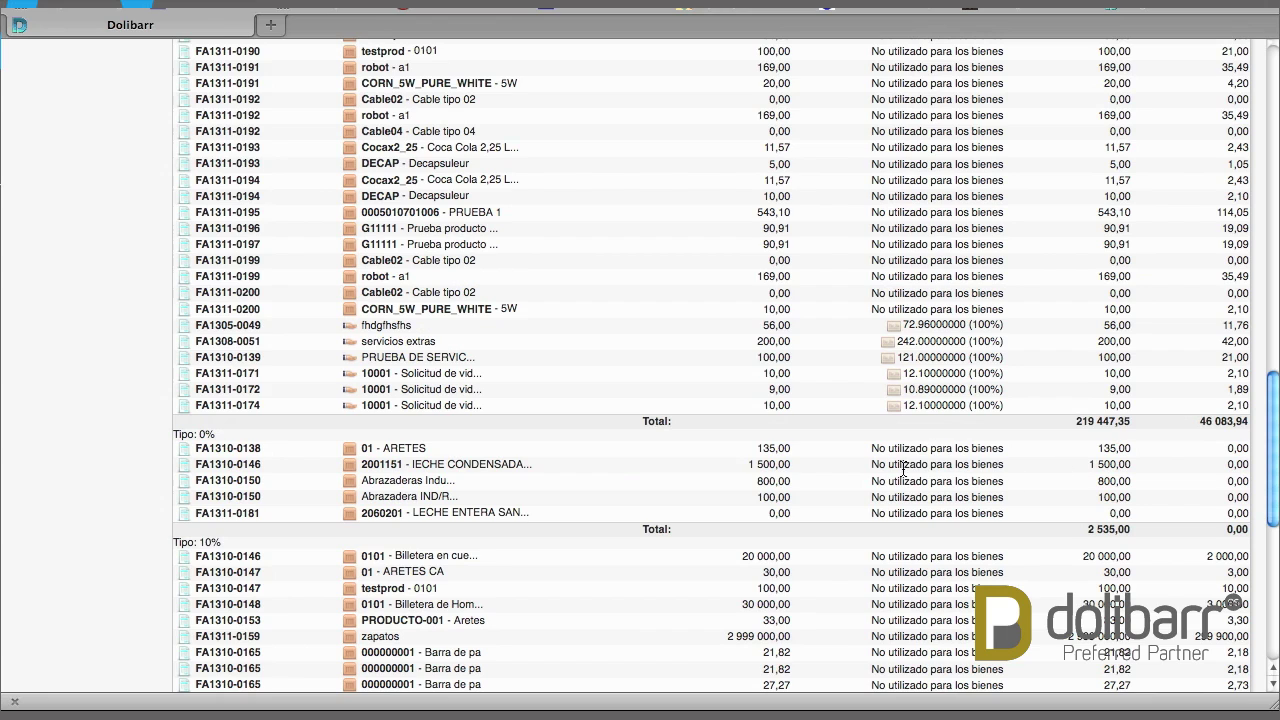
{"action": "left_click_drag", "start_coordinate": [205, 425], "coordinate": [200, 438]}
{"action": "left_click_drag", "start_coordinate": [224, 542], "coordinate": [195, 542]}
{"action": "left_click_drag", "start_coordinate": [1272, 416], "coordinate": [1275, 585]}
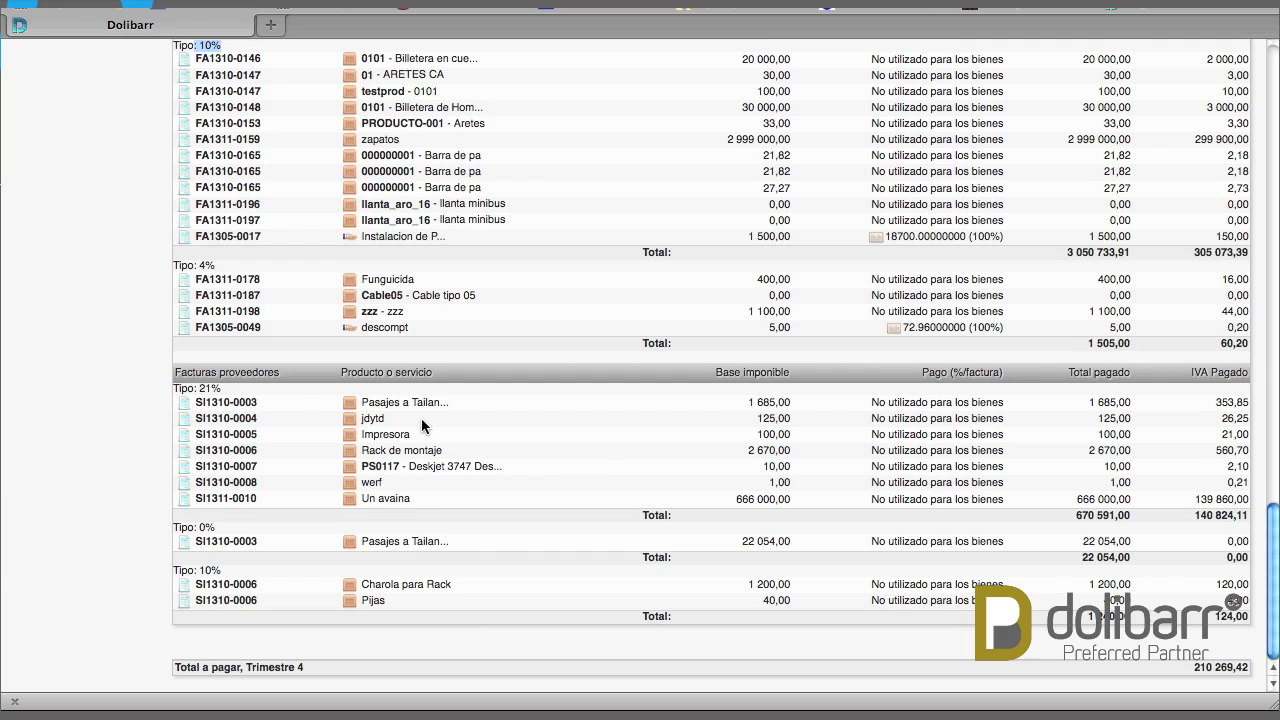
{"action": "left_click_drag", "start_coordinate": [224, 392], "coordinate": [197, 389]}
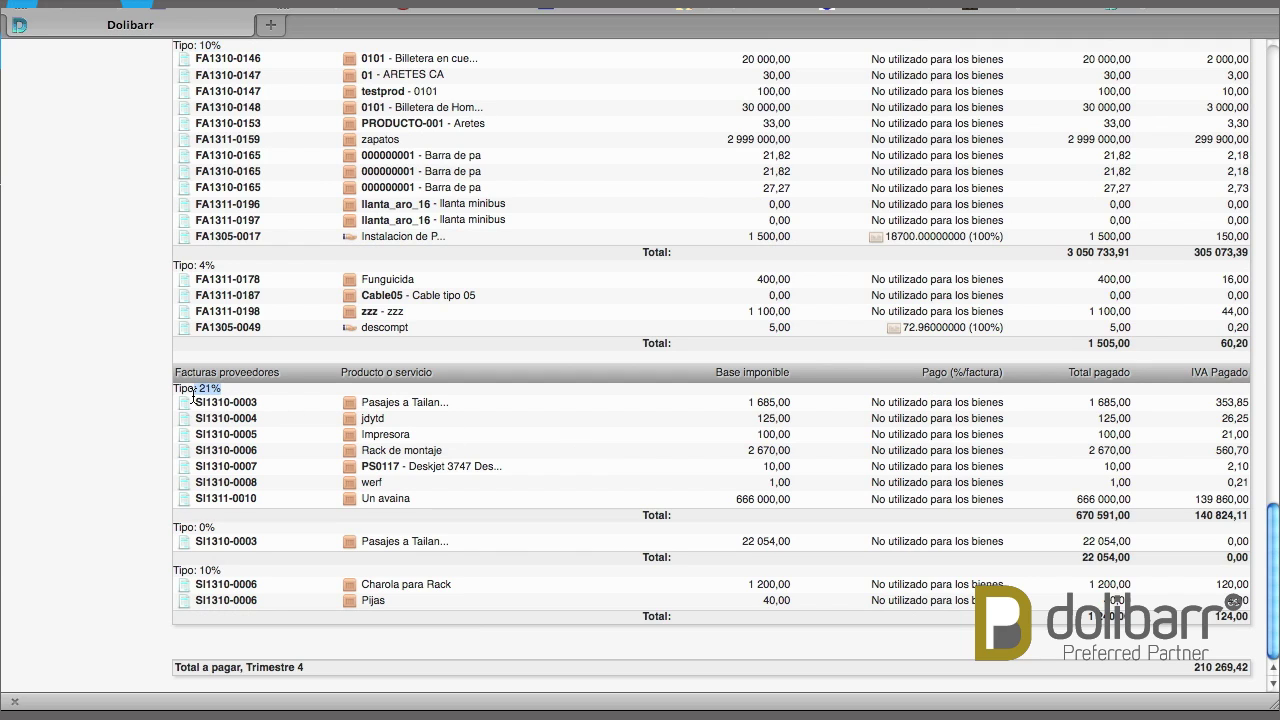
{"action": "left_click", "coordinate": [213, 527]}
{"action": "left_click_drag", "start_coordinate": [202, 574], "coordinate": [221, 577]}
{"action": "left_click_drag", "start_coordinate": [1272, 558], "coordinate": [1258, 76]}
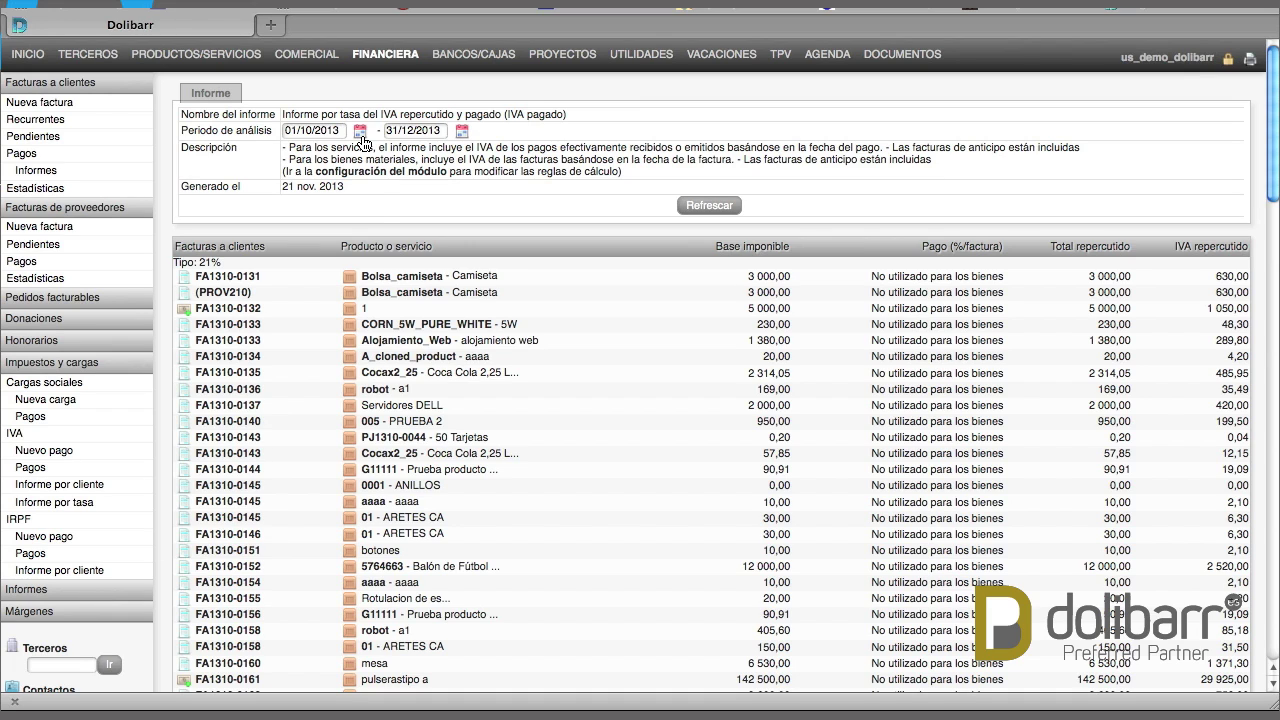
Rerun the VAT-by-rate report from 06/11/2013, then view the 2013 IRPF balance
{"action": "left_click", "coordinate": [361, 137]}
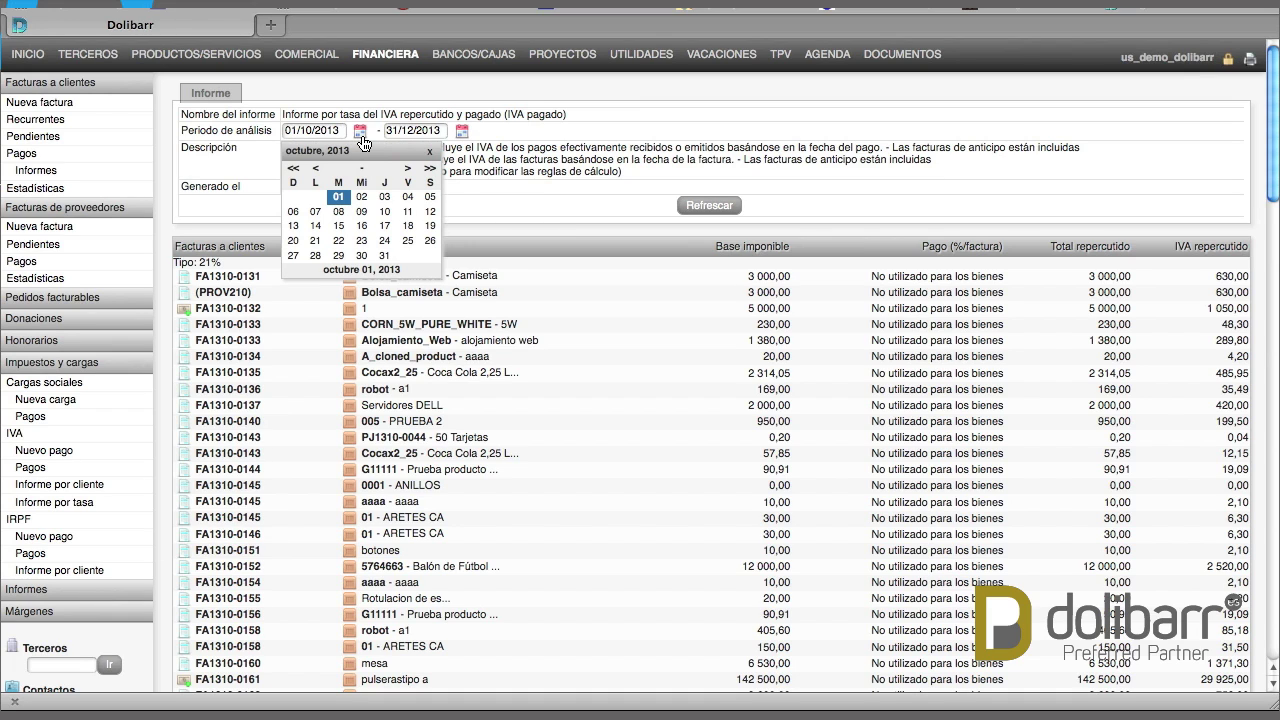
{"action": "left_click", "coordinate": [404, 171]}
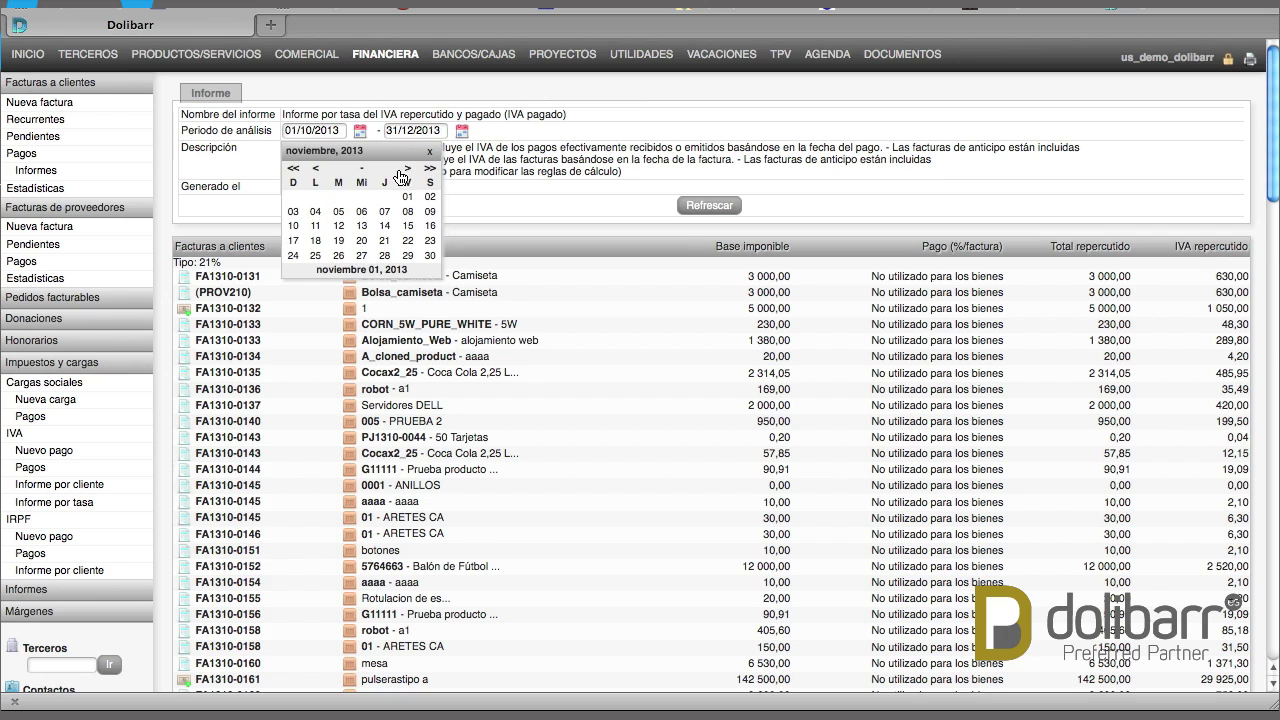
{"action": "left_click", "coordinate": [362, 213]}
{"action": "left_click", "coordinate": [692, 205]}
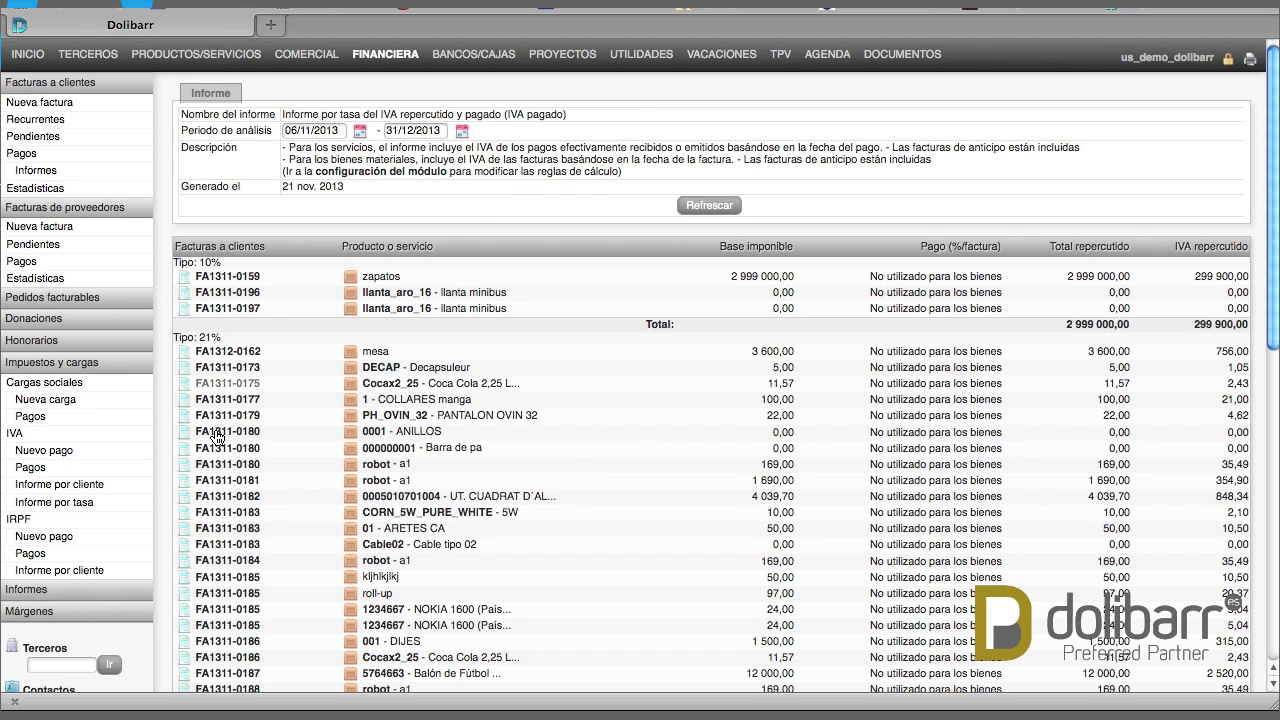
{"action": "left_click", "coordinate": [17, 524]}
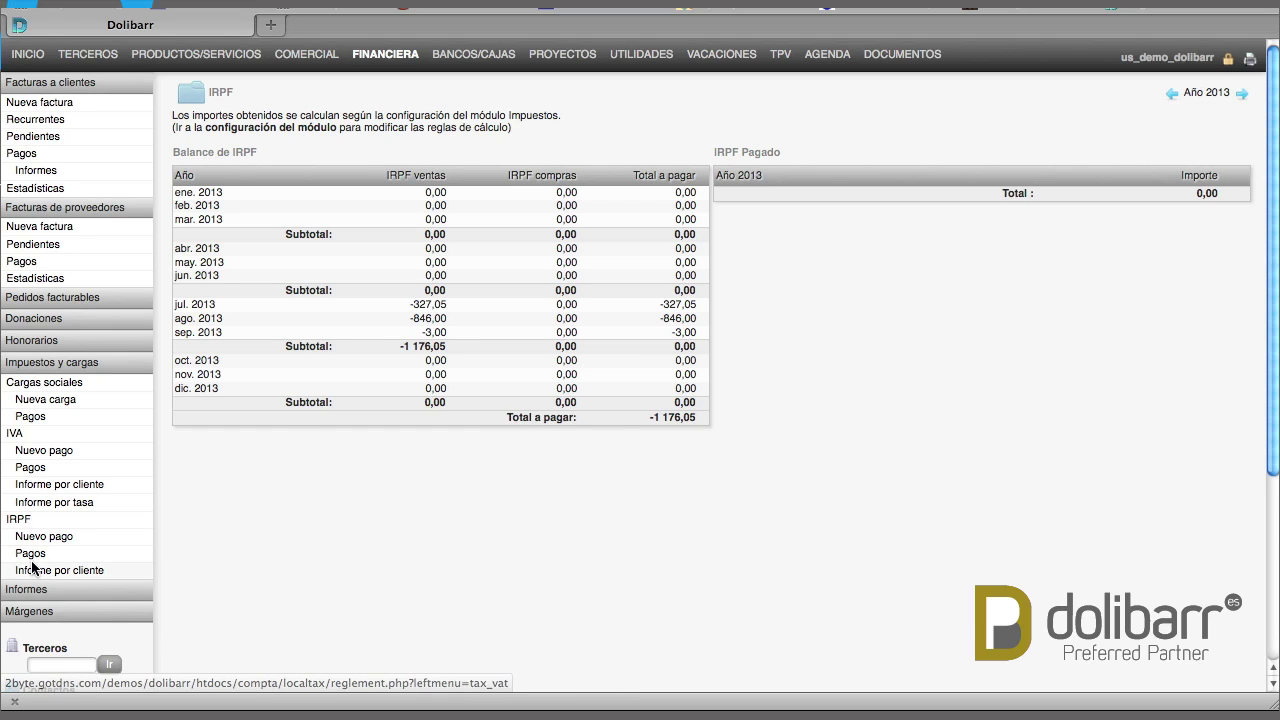
{"action": "left_click", "coordinate": [30, 554]}
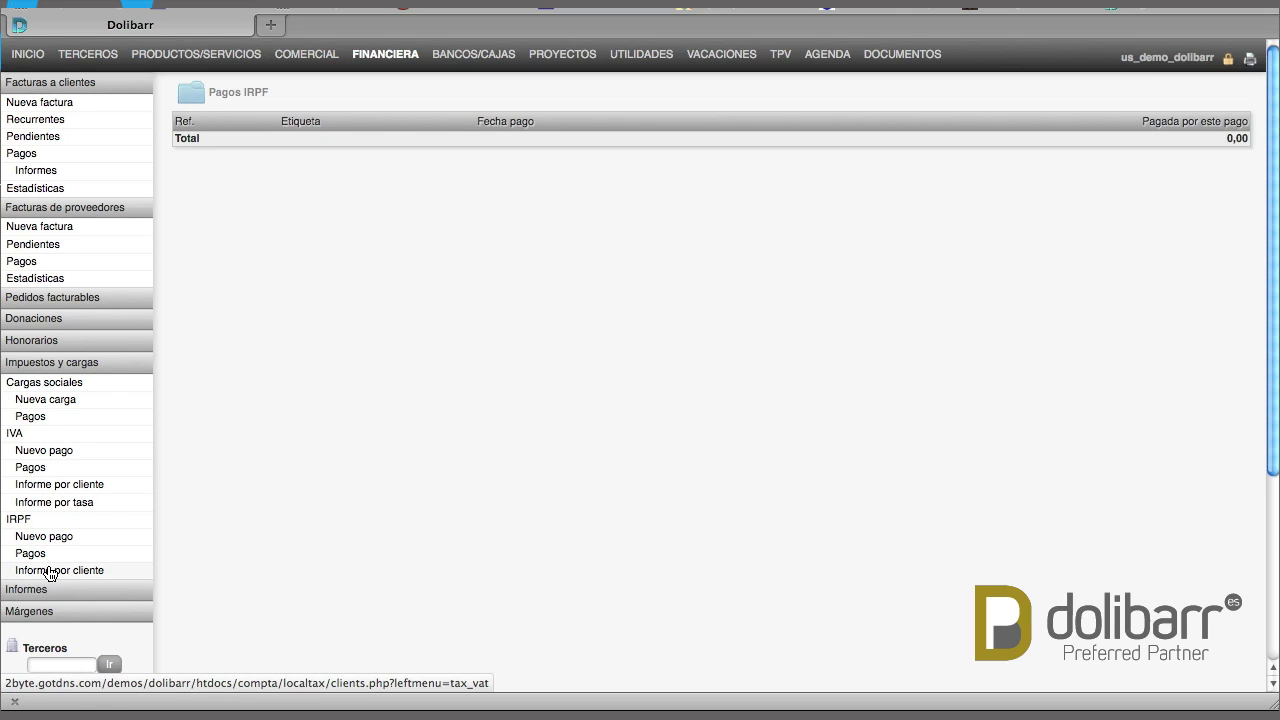
{"action": "left_click", "coordinate": [24, 522]}
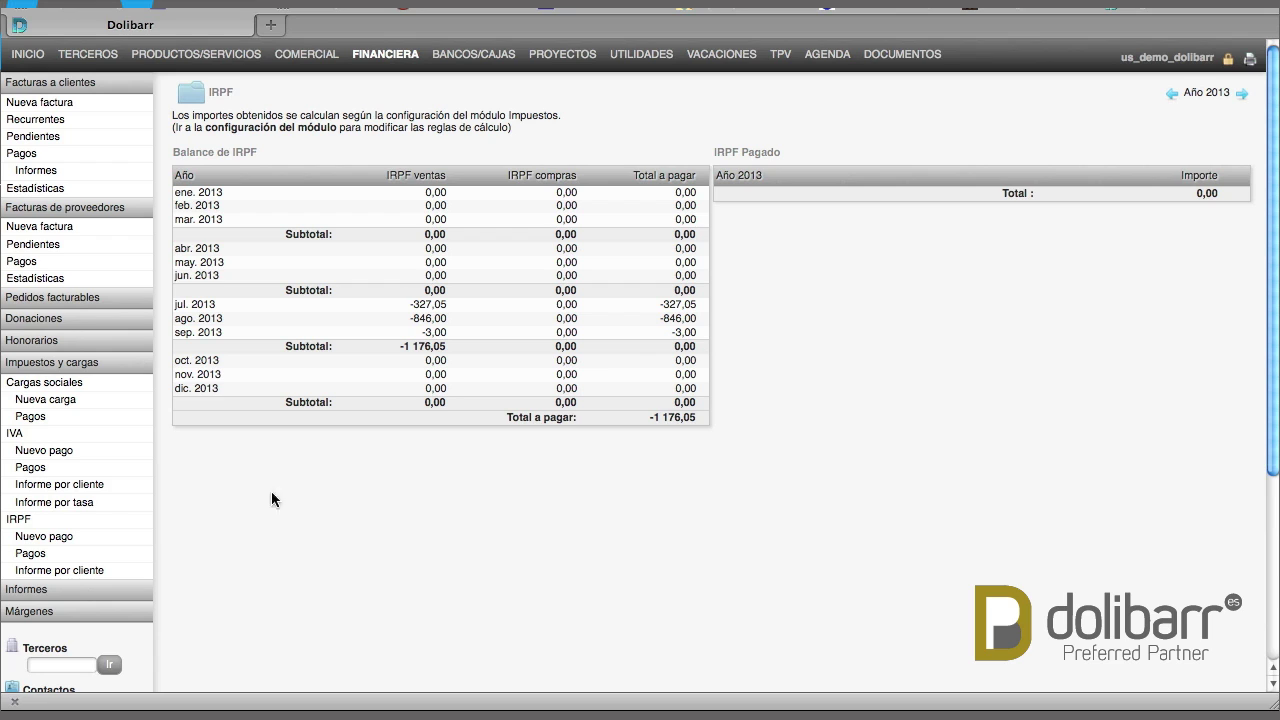
Show the 2010–2013 income-expense report in Créditos-Deudas accrual mode
{"action": "left_click", "coordinate": [30, 596]}
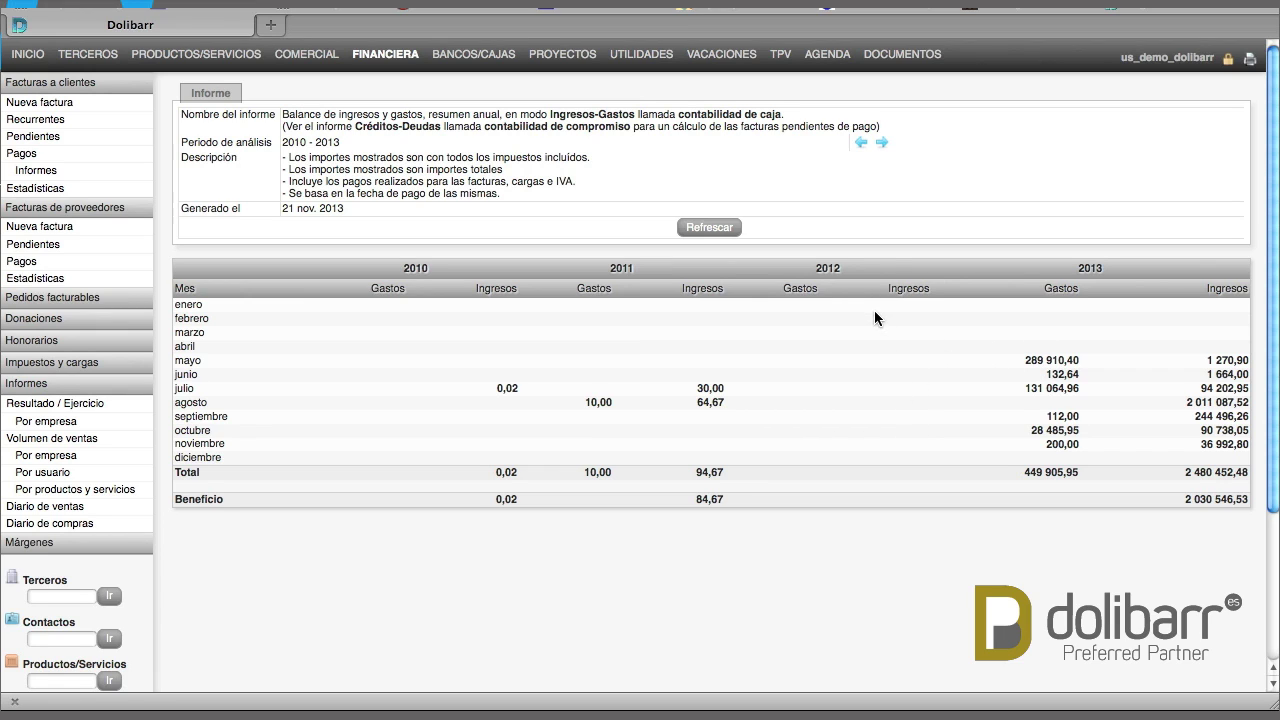
{"action": "left_click", "coordinate": [410, 127]}
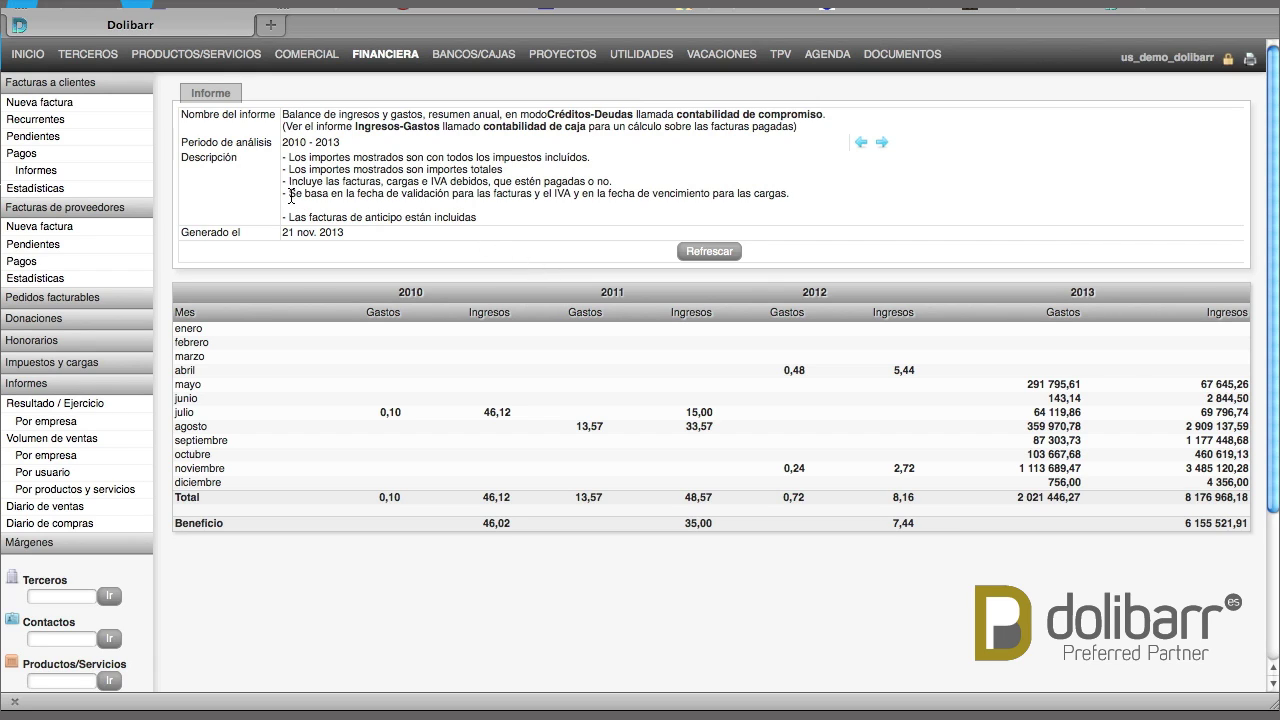
{"action": "left_click_drag", "start_coordinate": [291, 196], "coordinate": [777, 201]}
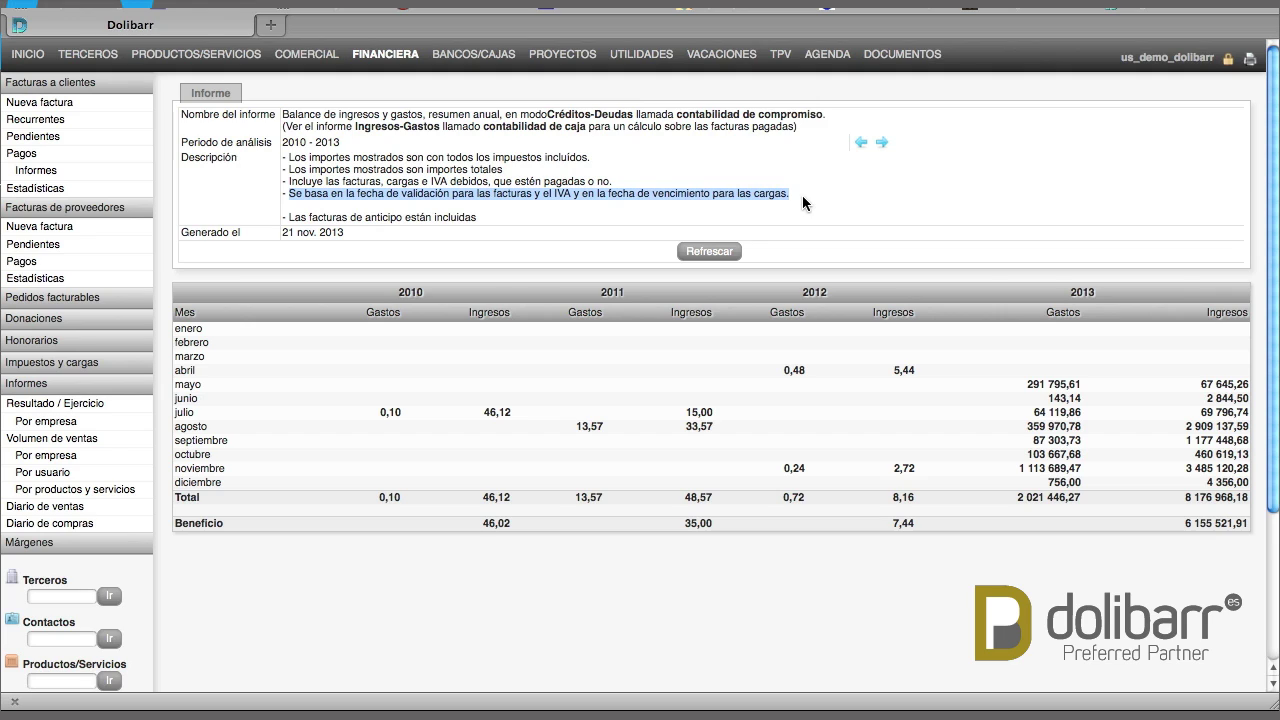
{"action": "left_click", "coordinate": [599, 208]}
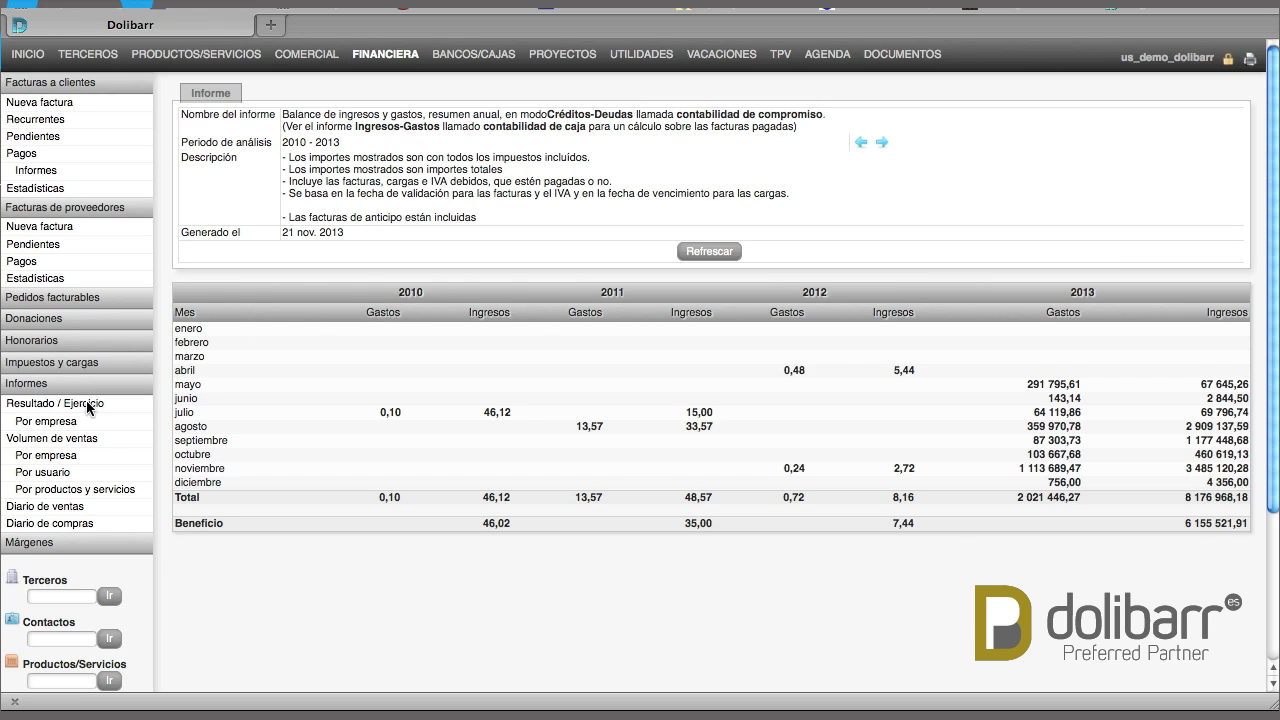
Review income and expenses by third party in Créditos-Deudas mode, then open the sales volume report
{"action": "left_click", "coordinate": [55, 428]}
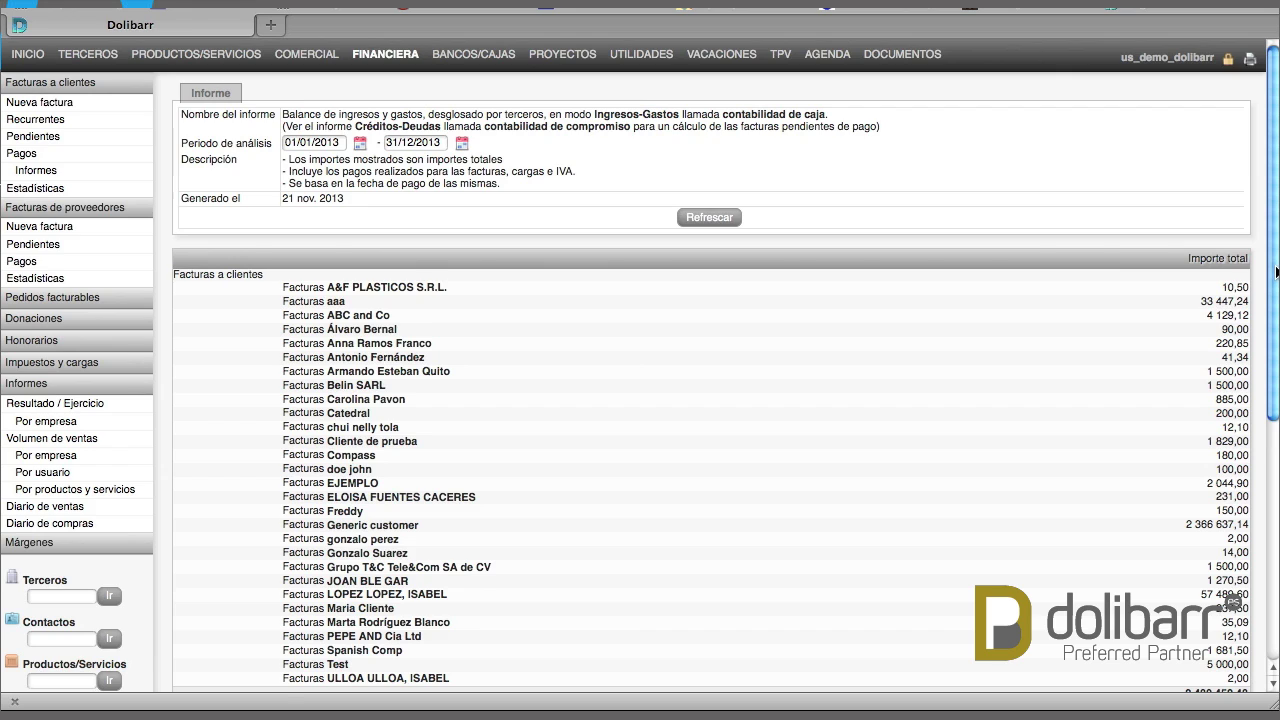
{"action": "left_click_drag", "start_coordinate": [1277, 270], "coordinate": [1277, 475]}
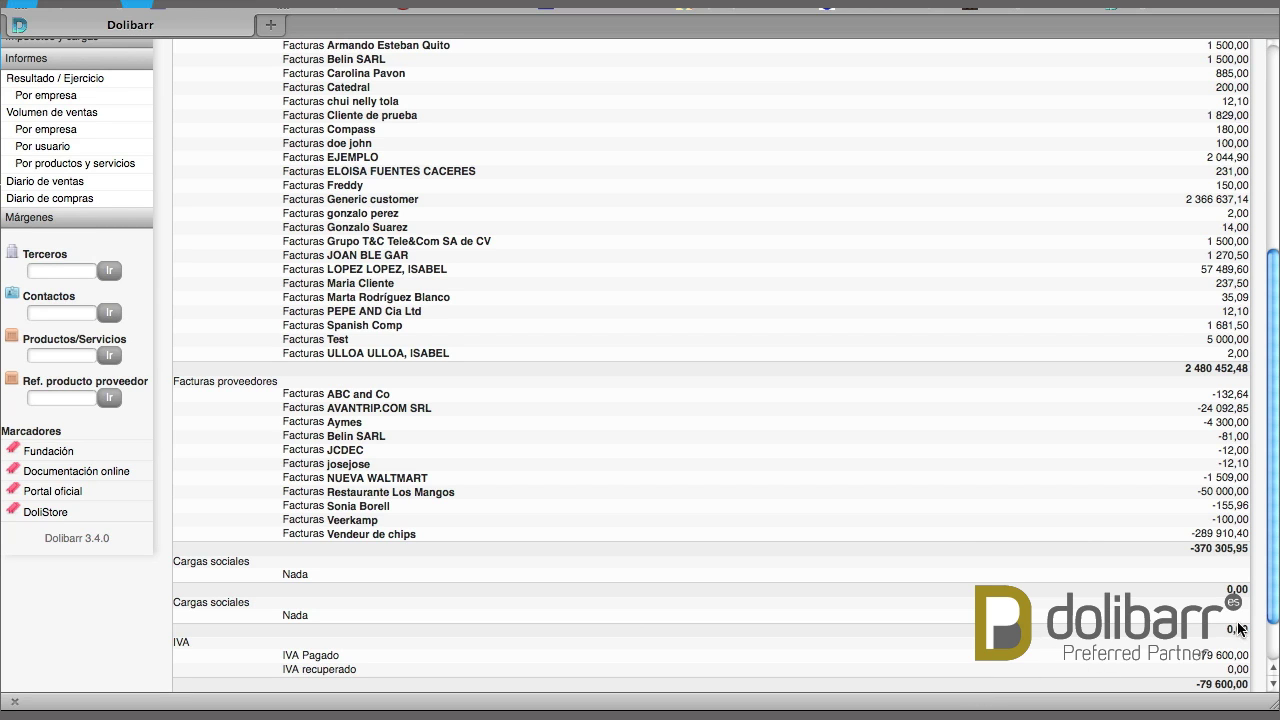
{"action": "left_click_drag", "start_coordinate": [1272, 606], "coordinate": [1255, 398]}
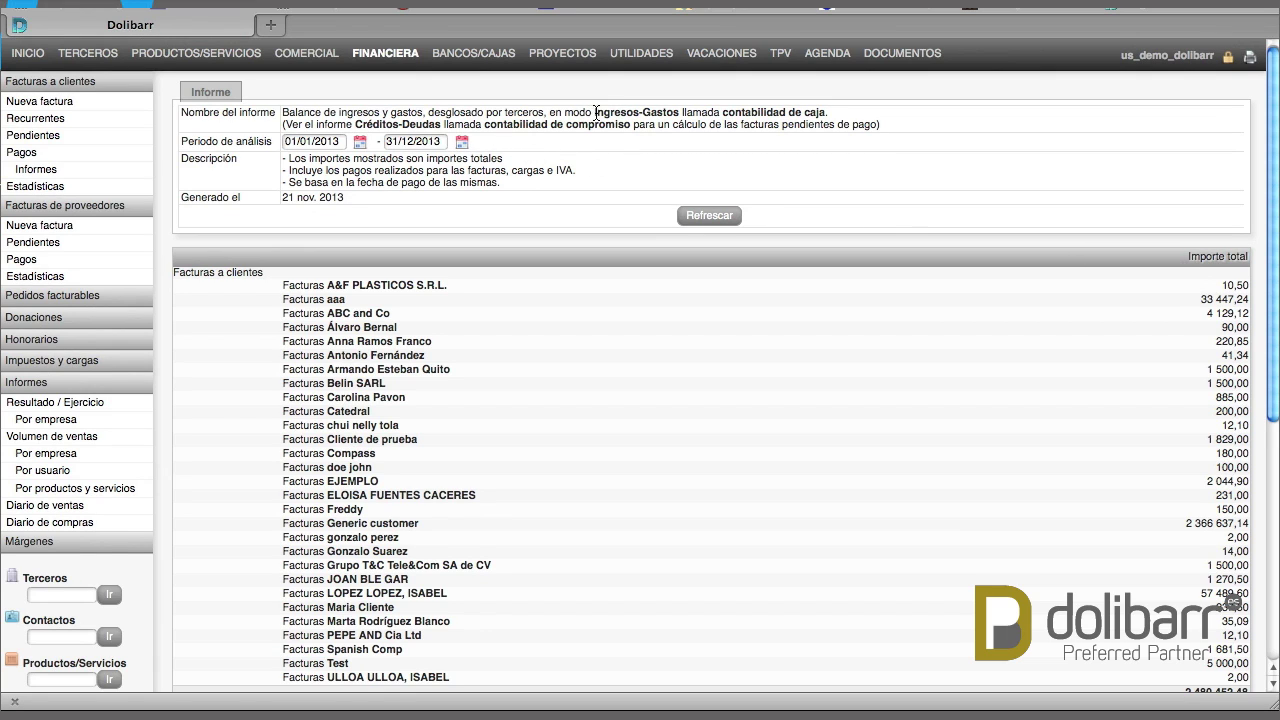
{"action": "left_click", "coordinate": [405, 128]}
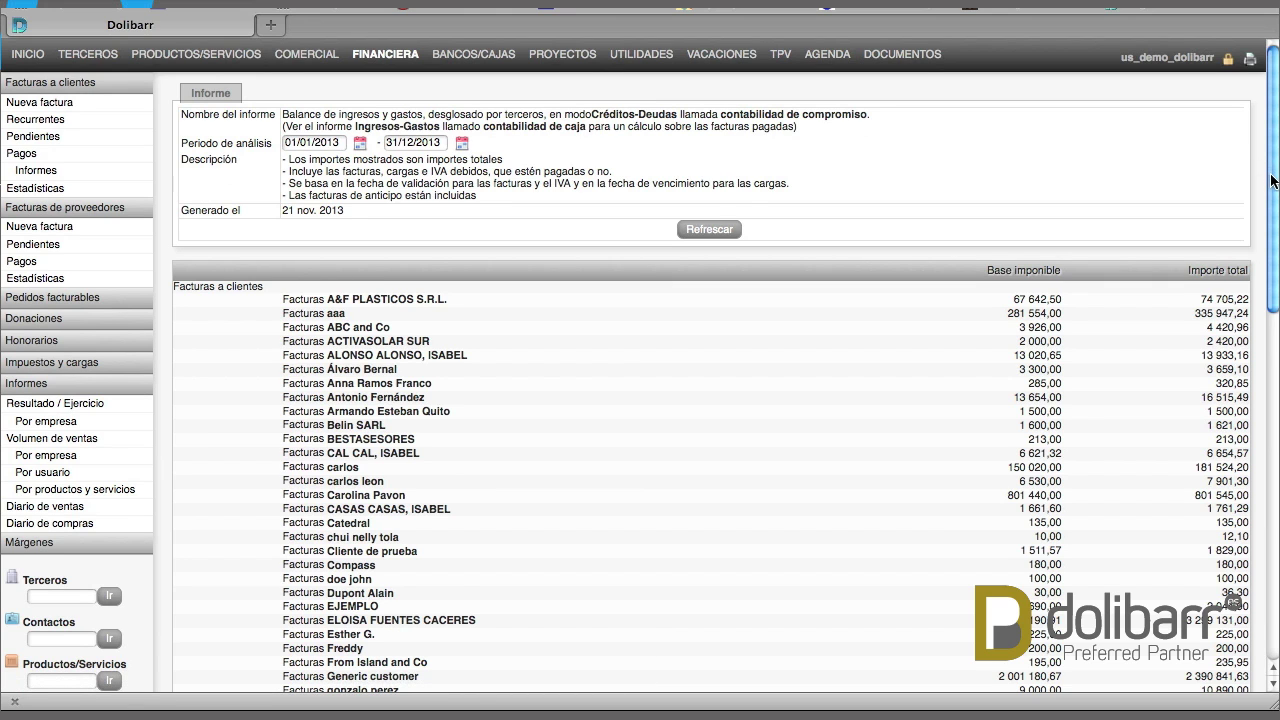
{"action": "scroll", "coordinate": [1274, 185], "scroll_direction": "down", "scroll_amount": 5}
{"action": "scroll", "coordinate": [1233, 601], "scroll_direction": "down", "scroll_amount": 5}
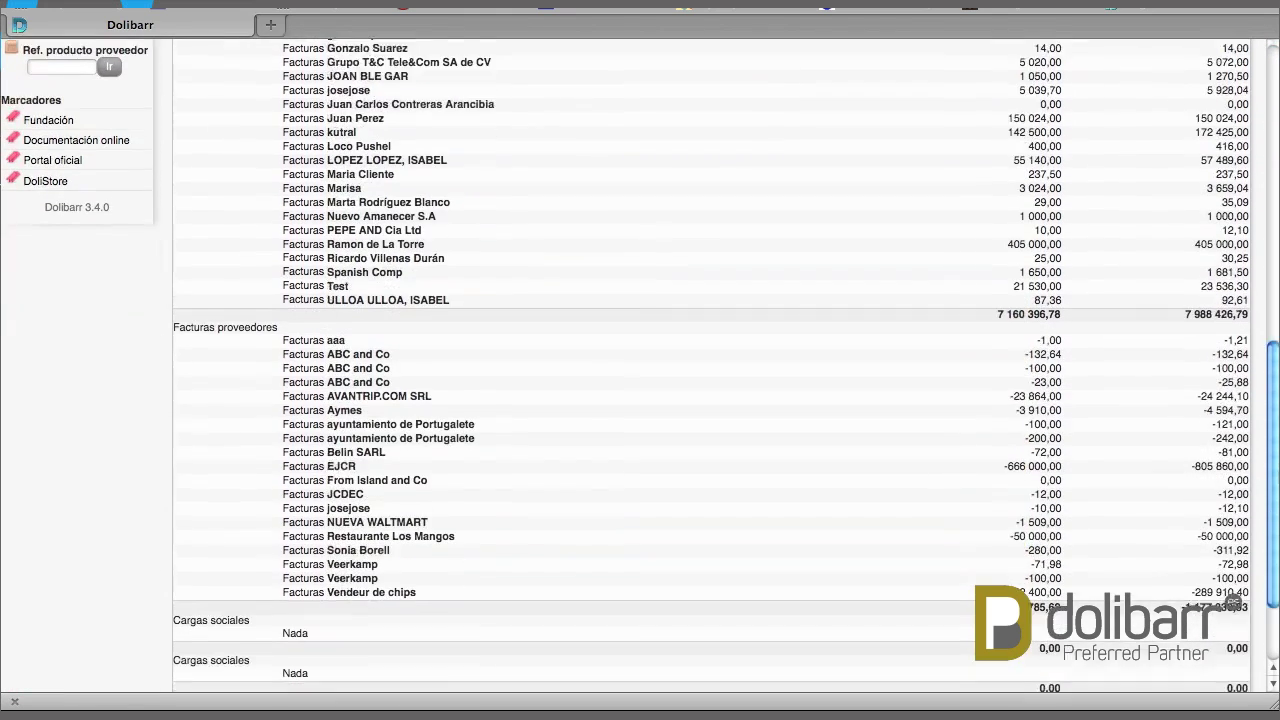
{"action": "scroll", "coordinate": [516, 280], "scroll_direction": "up", "scroll_amount": 10}
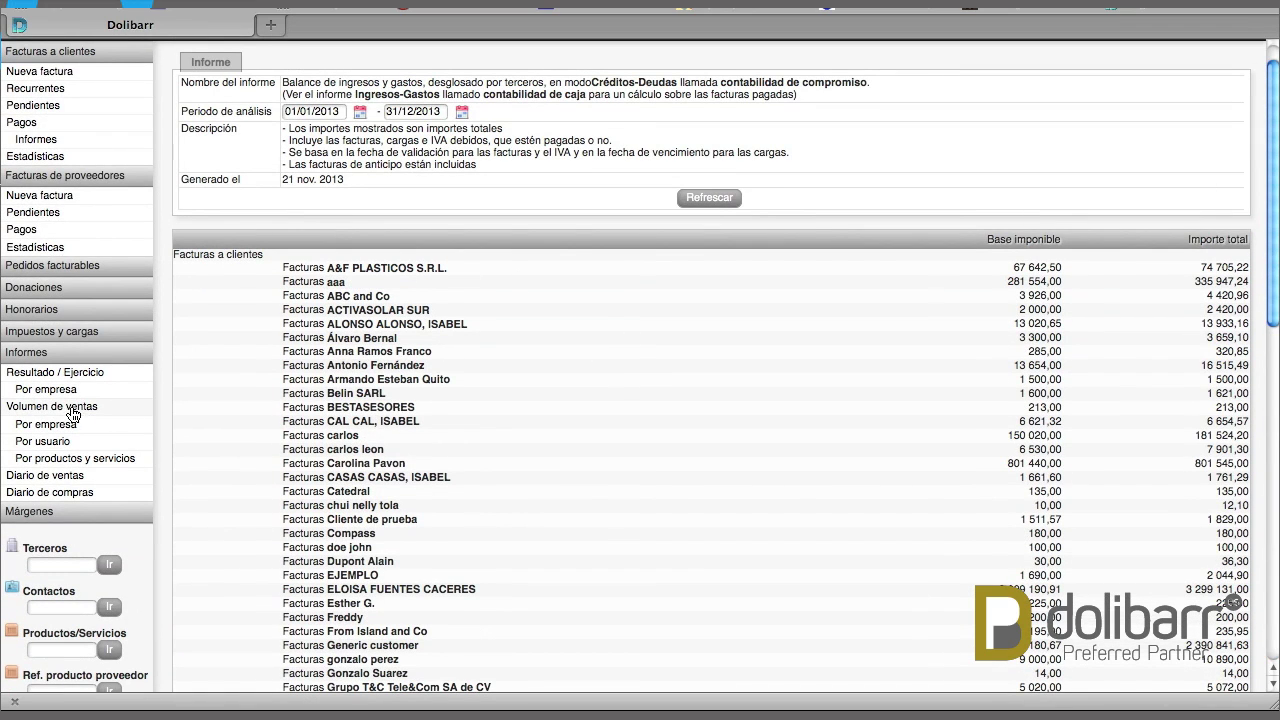
{"action": "left_click", "coordinate": [70, 408]}
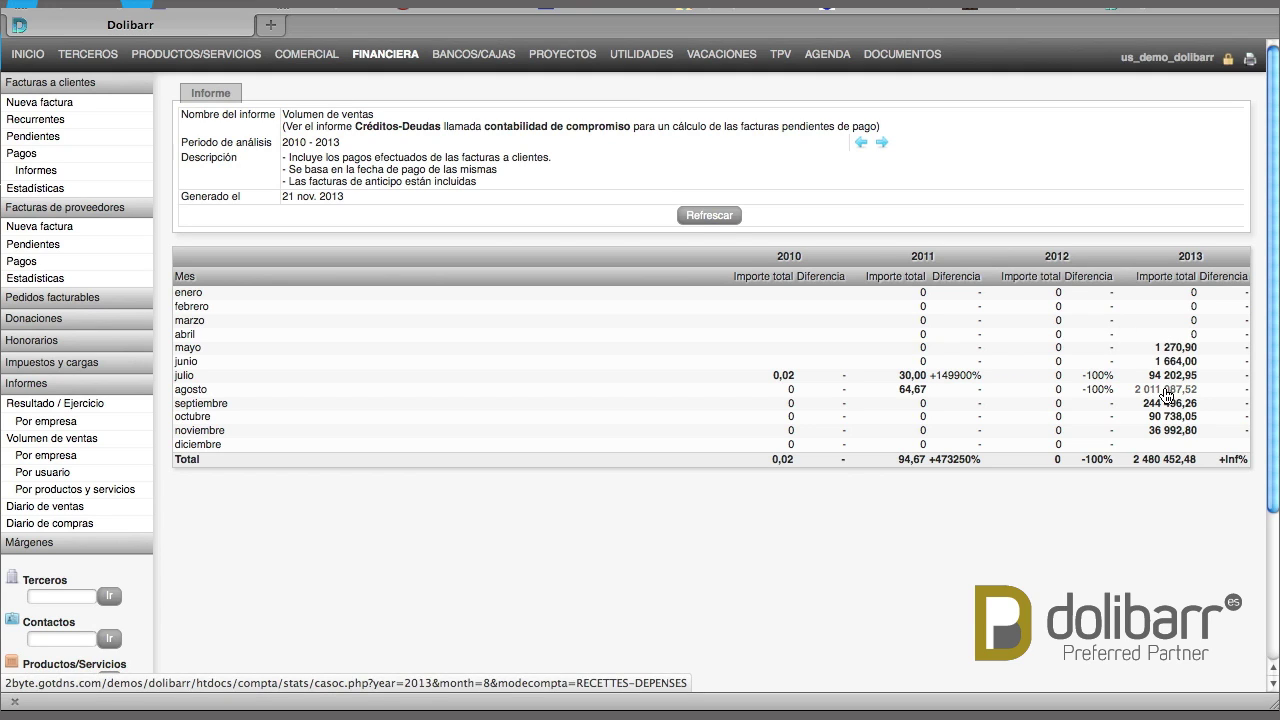
Toggle sales volume between Créditos-Deudas and Ingresos-Gastos, then break it down by company
{"action": "left_click", "coordinate": [421, 135]}
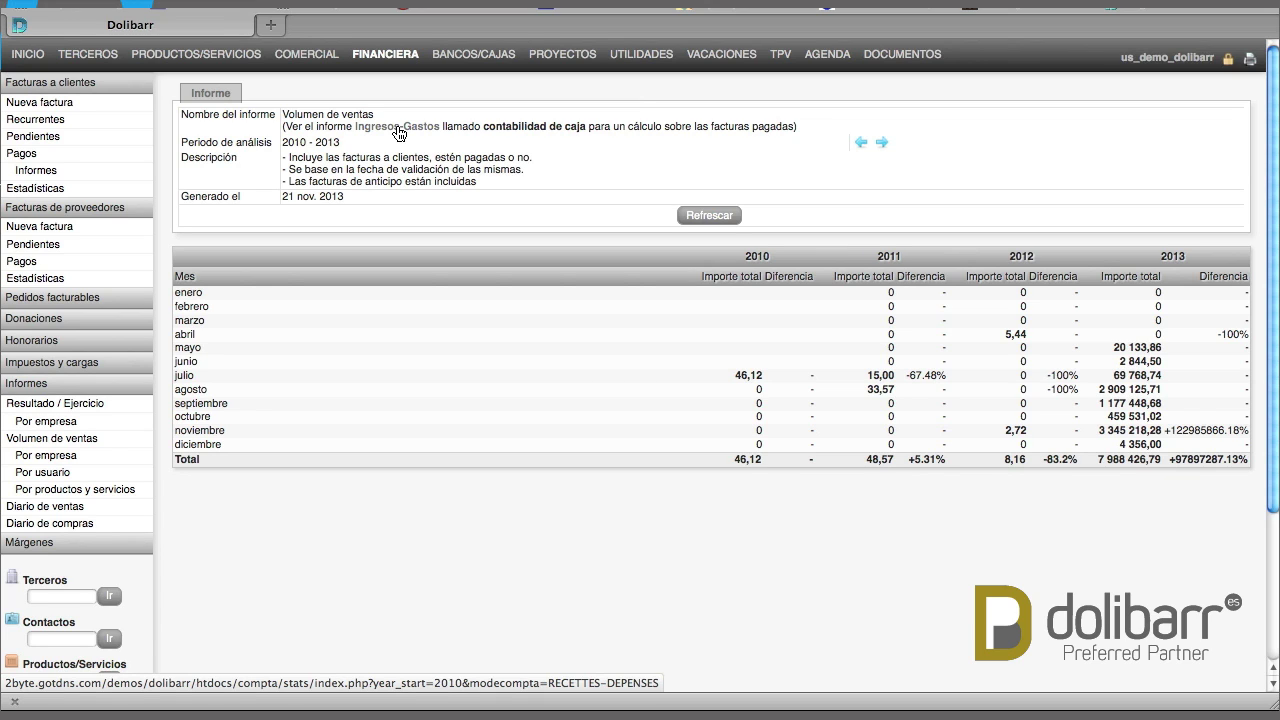
{"action": "left_click", "coordinate": [399, 133]}
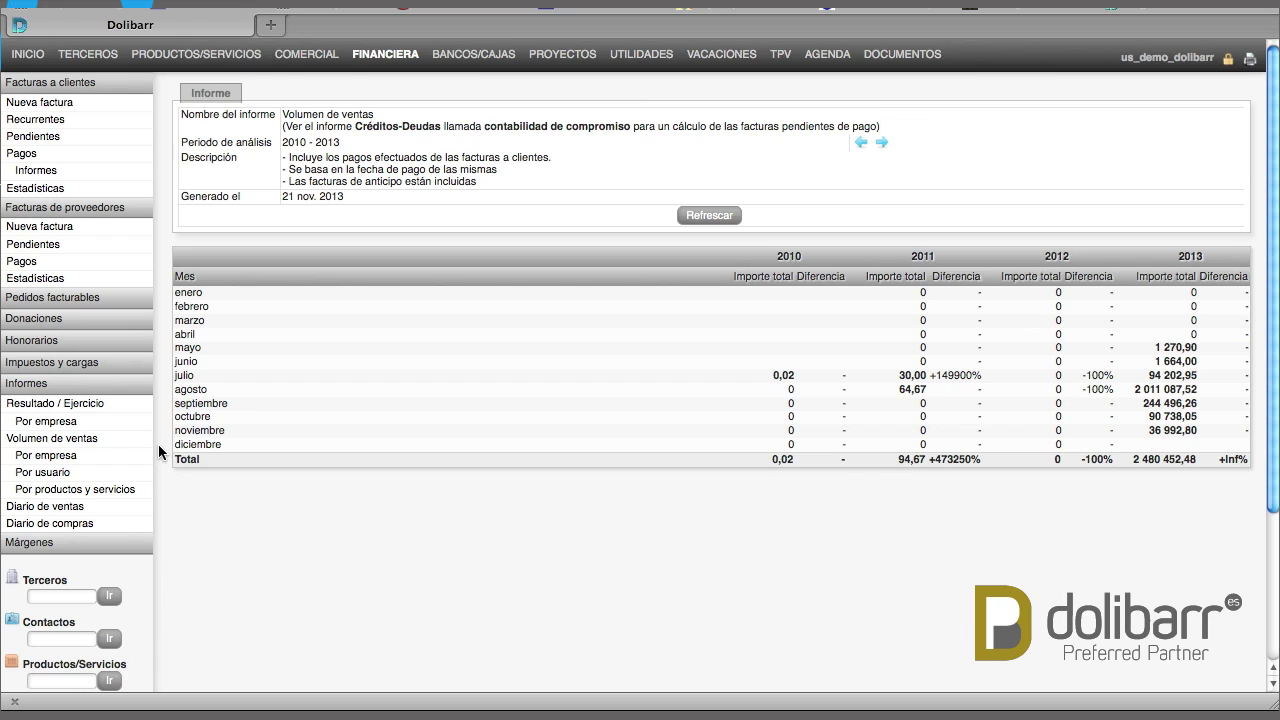
{"action": "left_click", "coordinate": [49, 461]}
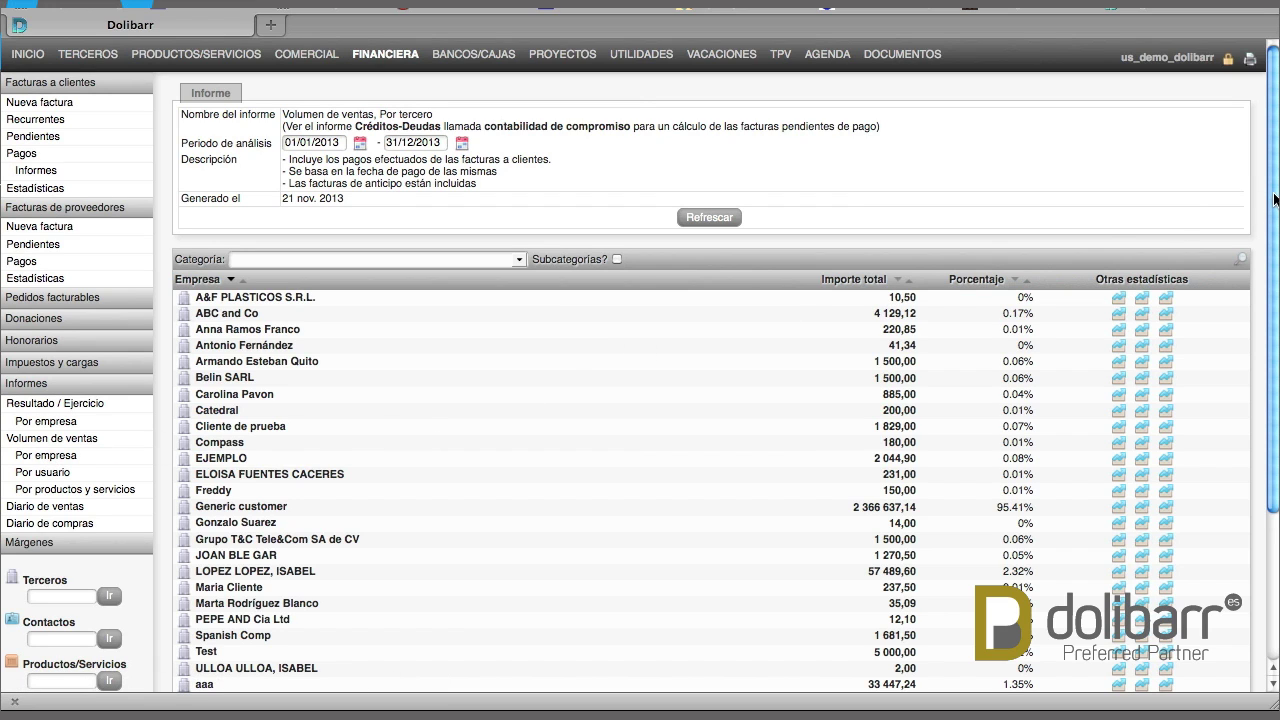
Scroll the company sales volume list and switch it to Créditos-Deudas accrual mode
{"action": "left_click_drag", "start_coordinate": [1272, 204], "coordinate": [1272, 284]}
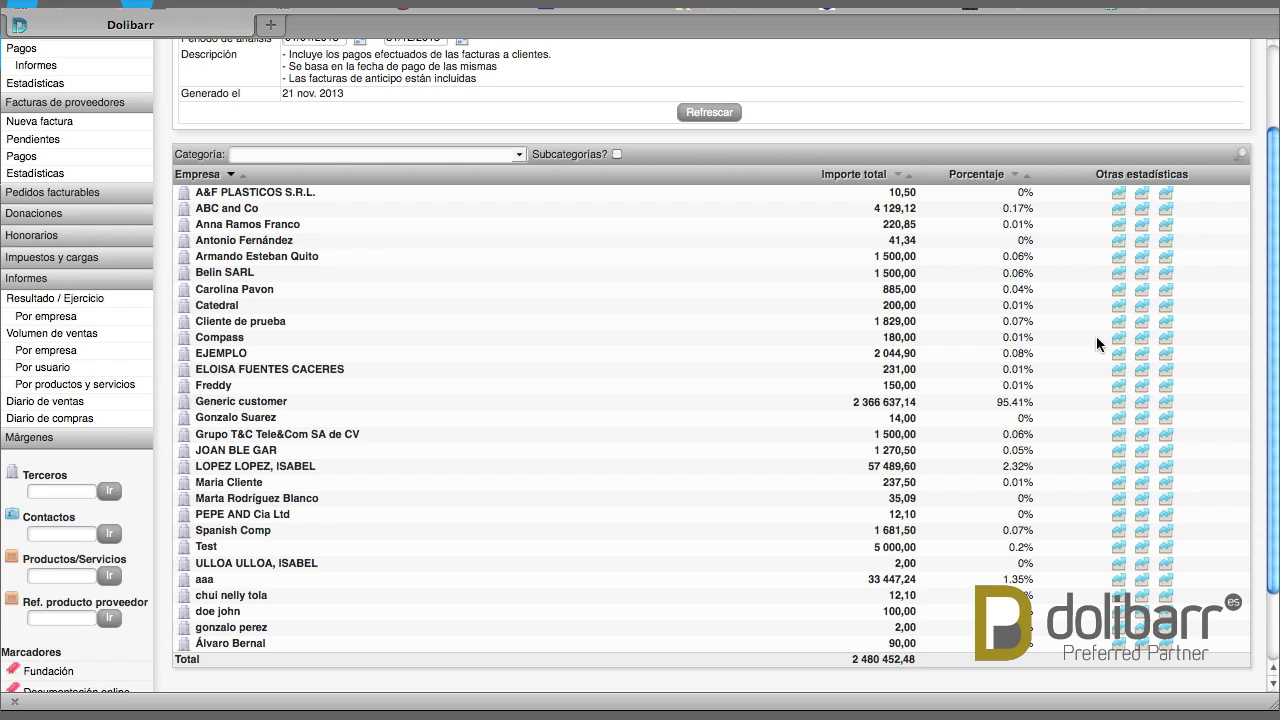
{"action": "left_click_drag", "start_coordinate": [1272, 288], "coordinate": [1270, 244]}
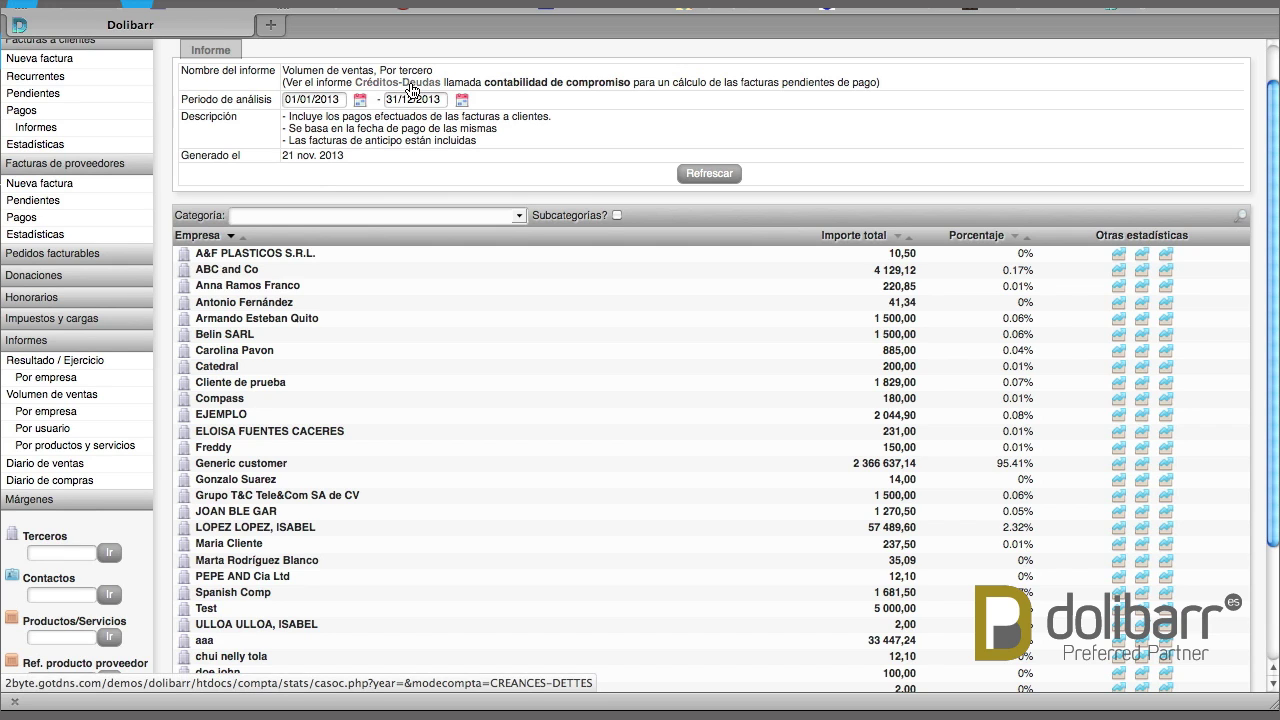
{"action": "left_click", "coordinate": [412, 84]}
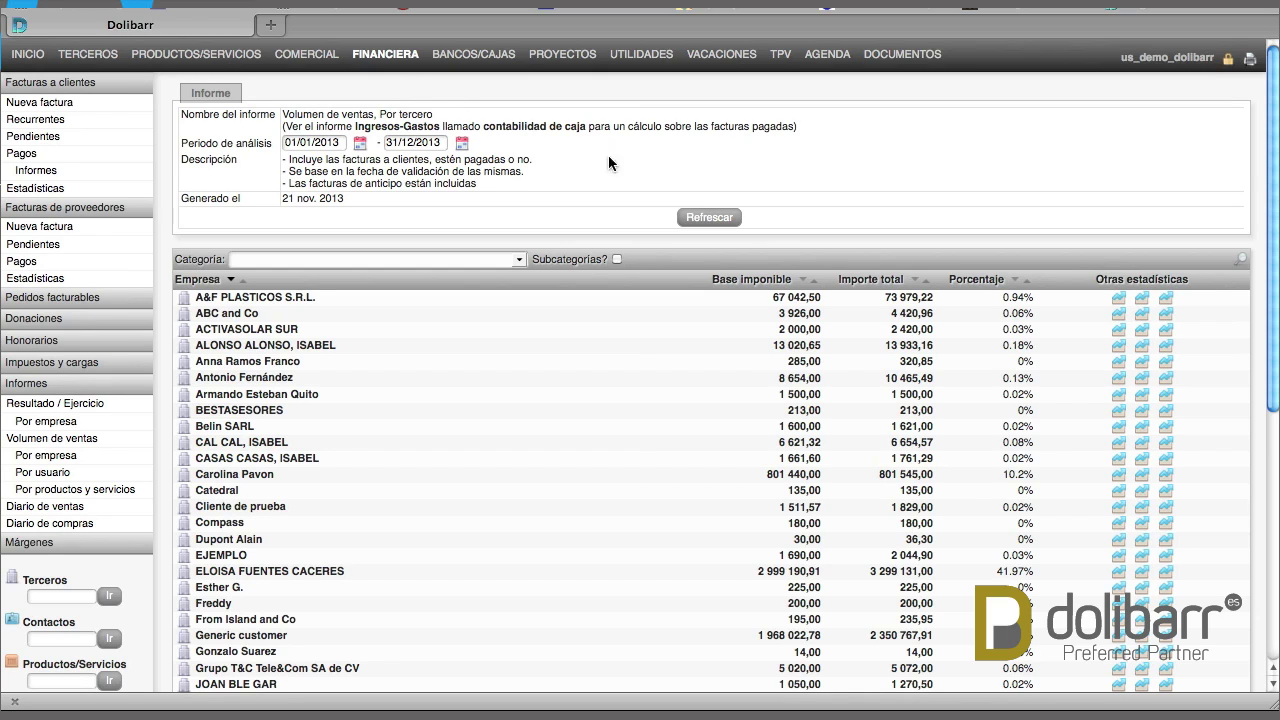
Show the 2013 sales volume by user in Créditos-Deudas mode, totalling 7 988 426,79
{"action": "left_click", "coordinate": [47, 473]}
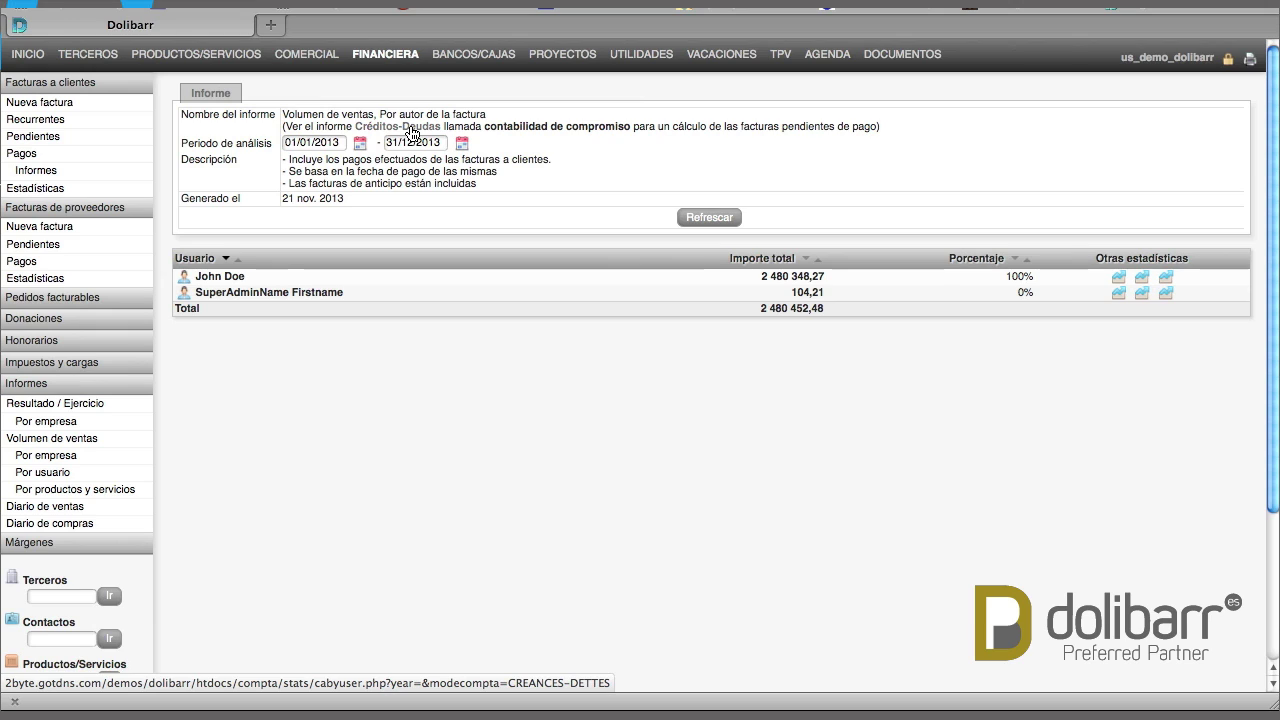
{"action": "left_click", "coordinate": [412, 132]}
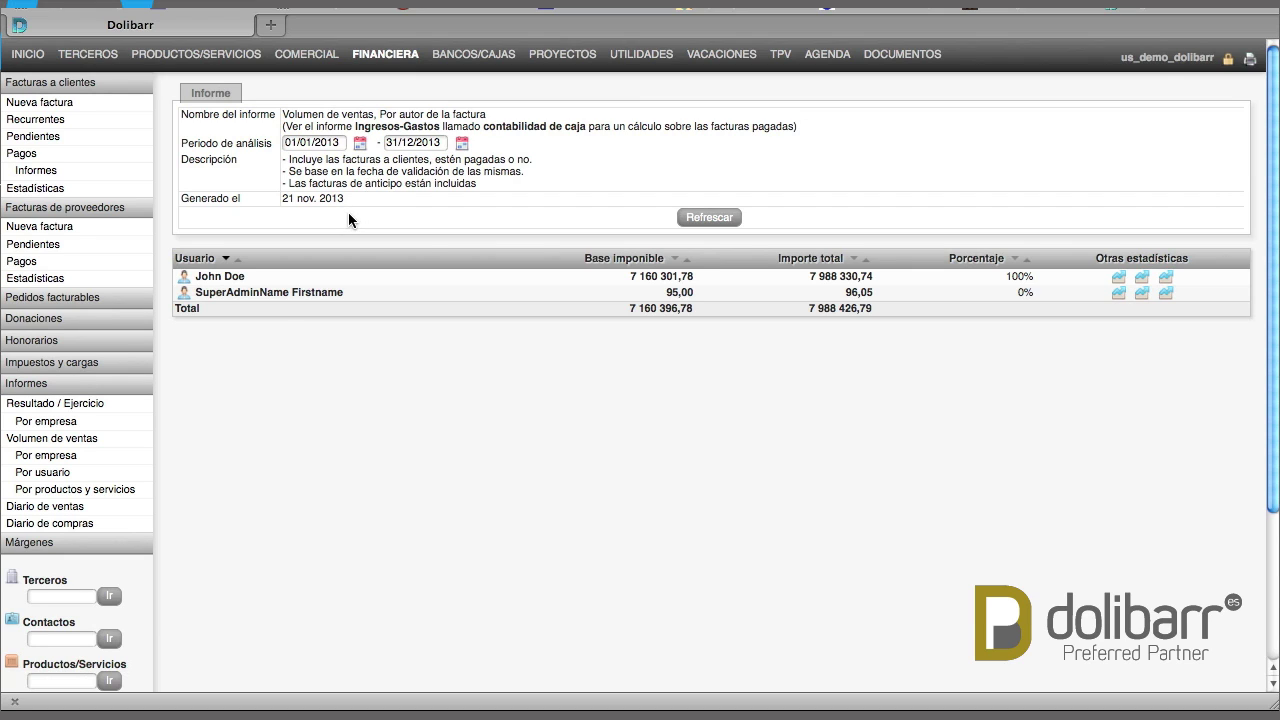
Show 2013 product and service sales on the invoice-validation basis and highlight the Shampoo row
{"action": "left_click", "coordinate": [53, 491]}
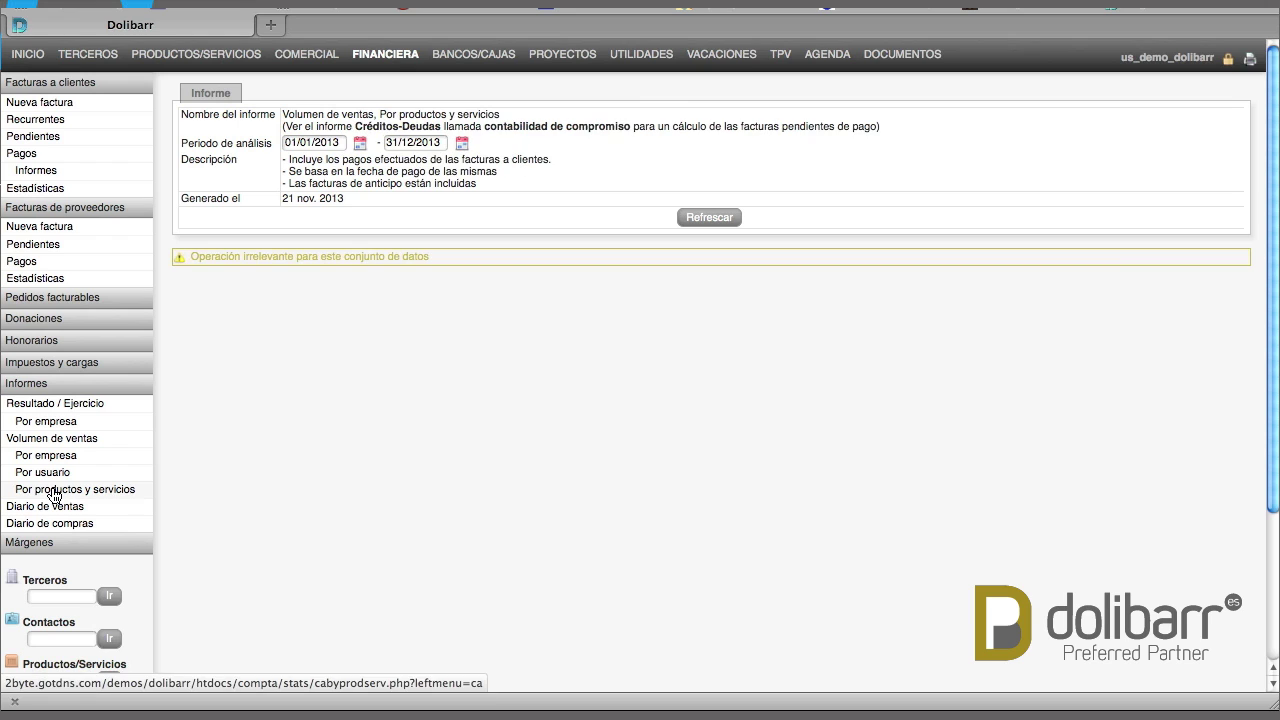
{"action": "left_click", "coordinate": [391, 133]}
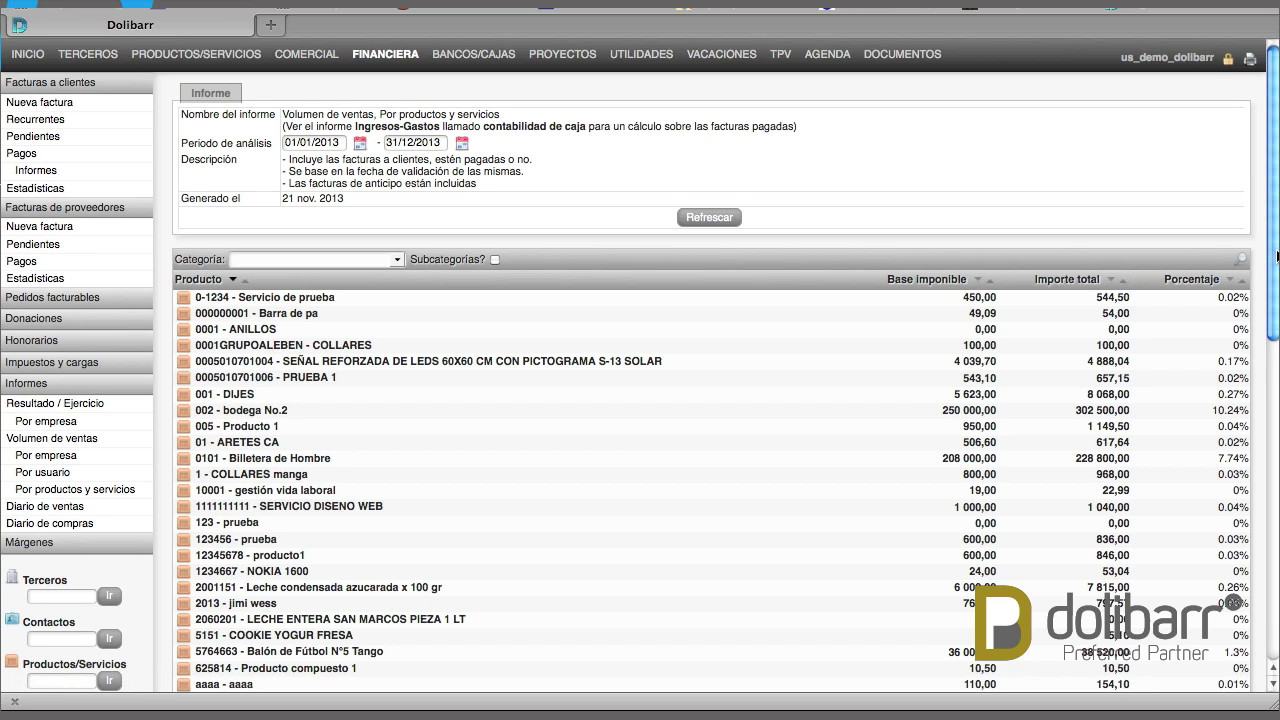
{"action": "left_click_drag", "start_coordinate": [1276, 256], "coordinate": [1275, 578]}
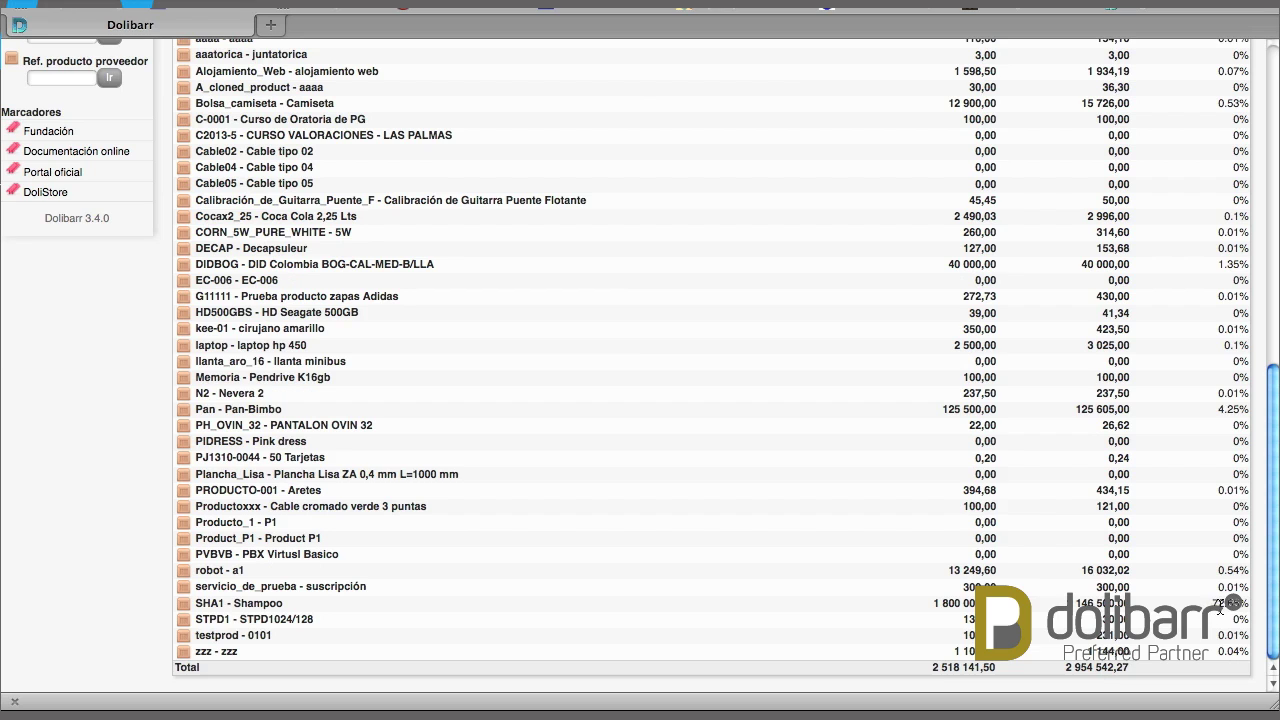
{"action": "left_click_drag", "start_coordinate": [1212, 605], "coordinate": [1243, 606]}
{"action": "left_click_drag", "start_coordinate": [286, 604], "coordinate": [193, 612]}
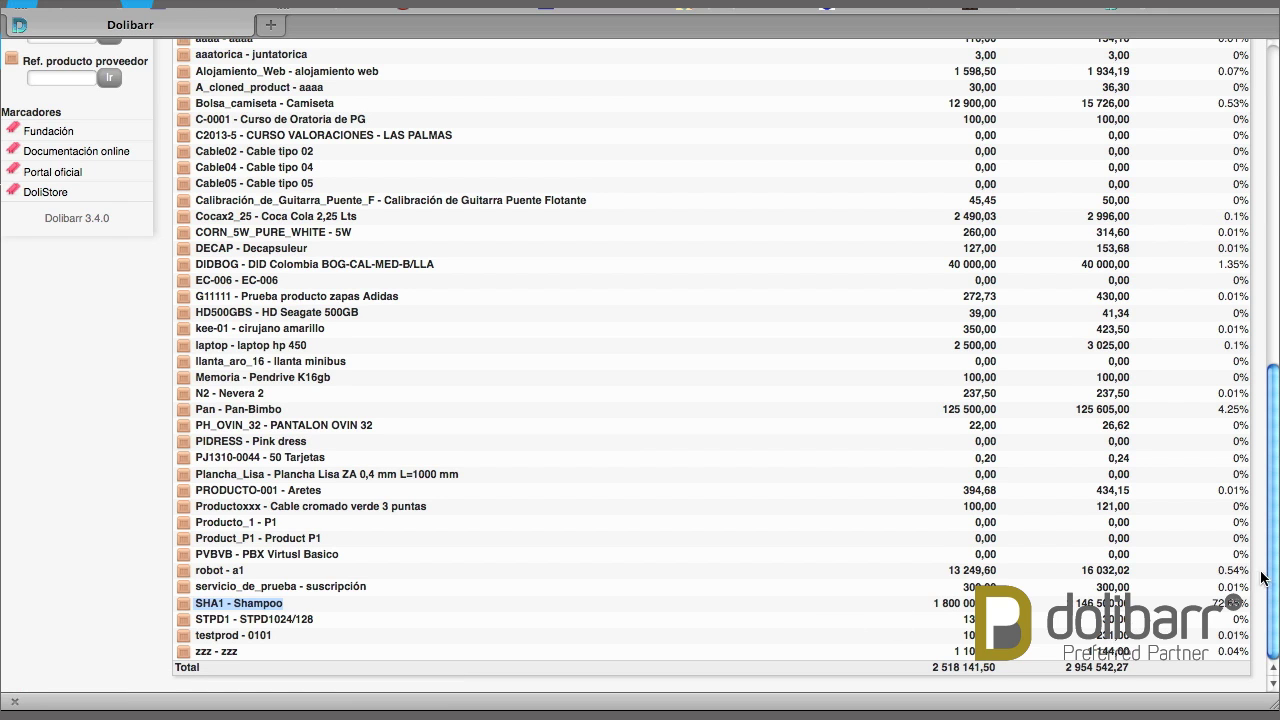
{"action": "left_click_drag", "start_coordinate": [1276, 570], "coordinate": [1266, 248]}
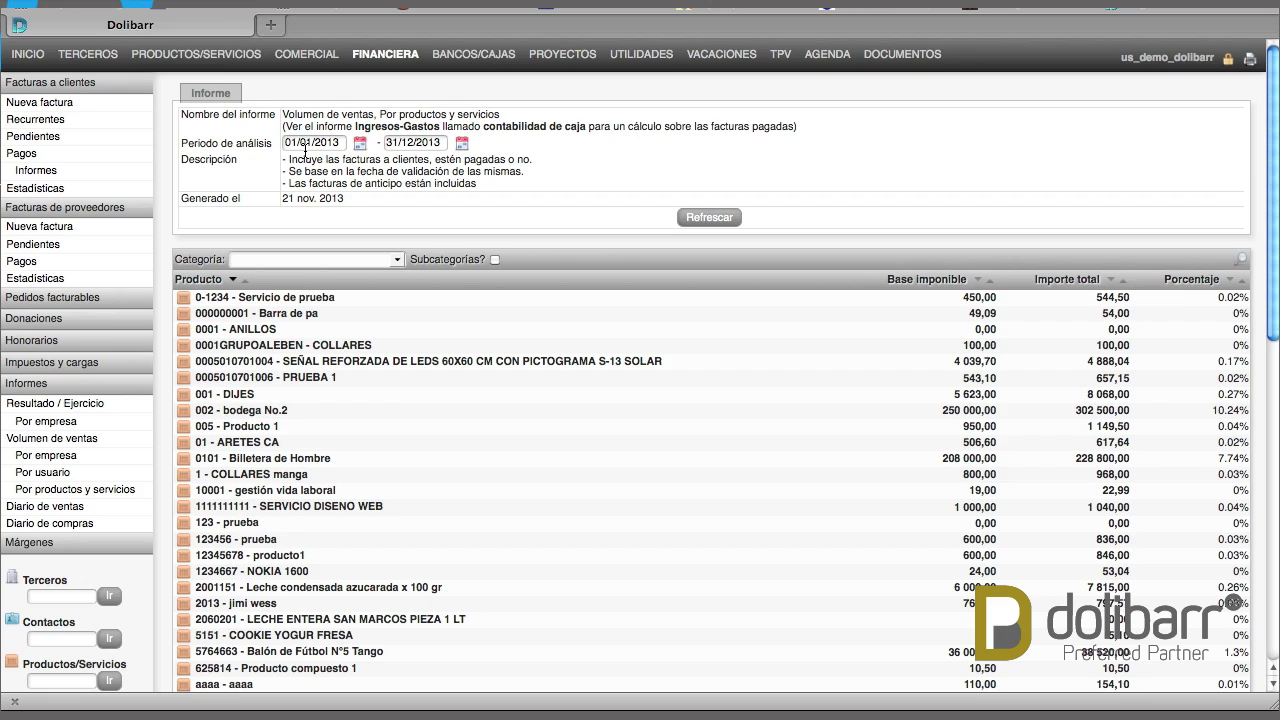
Open the October 2013 Diario de ventas, highlight the account heading and scroll through the entries
{"action": "left_click", "coordinate": [45, 509]}
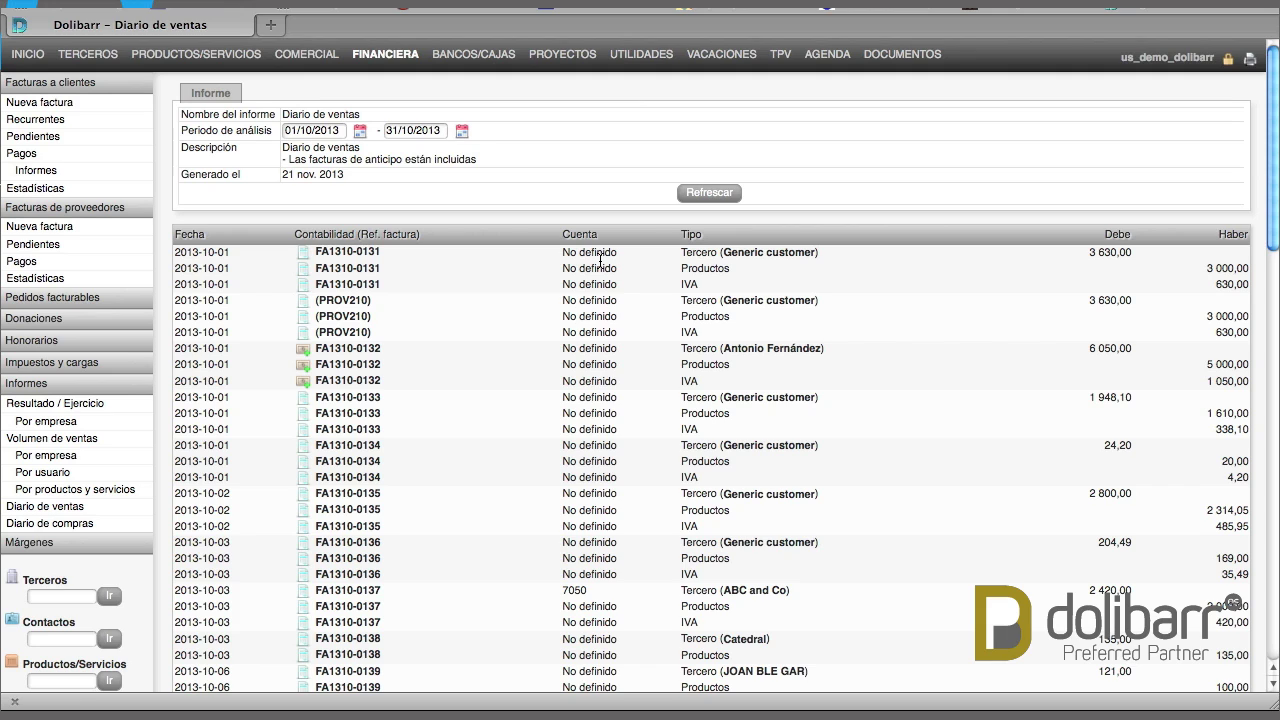
{"action": "mouse_move", "coordinate": [589, 243]}
{"action": "left_mouse_down"}
{"action": "mouse_move", "coordinate": [586, 338]}
{"action": "mouse_move", "coordinate": [587, 245]}
{"action": "left_mouse_up"}
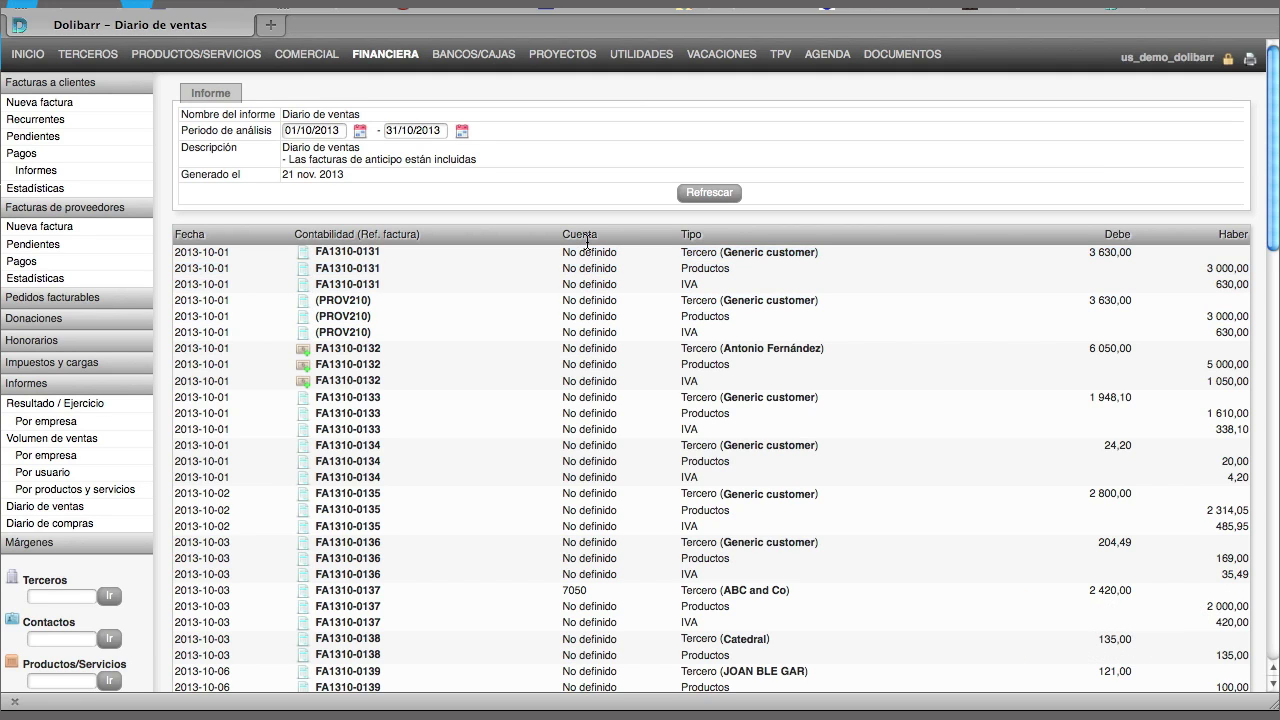
{"action": "double_click", "coordinate": [583, 240]}
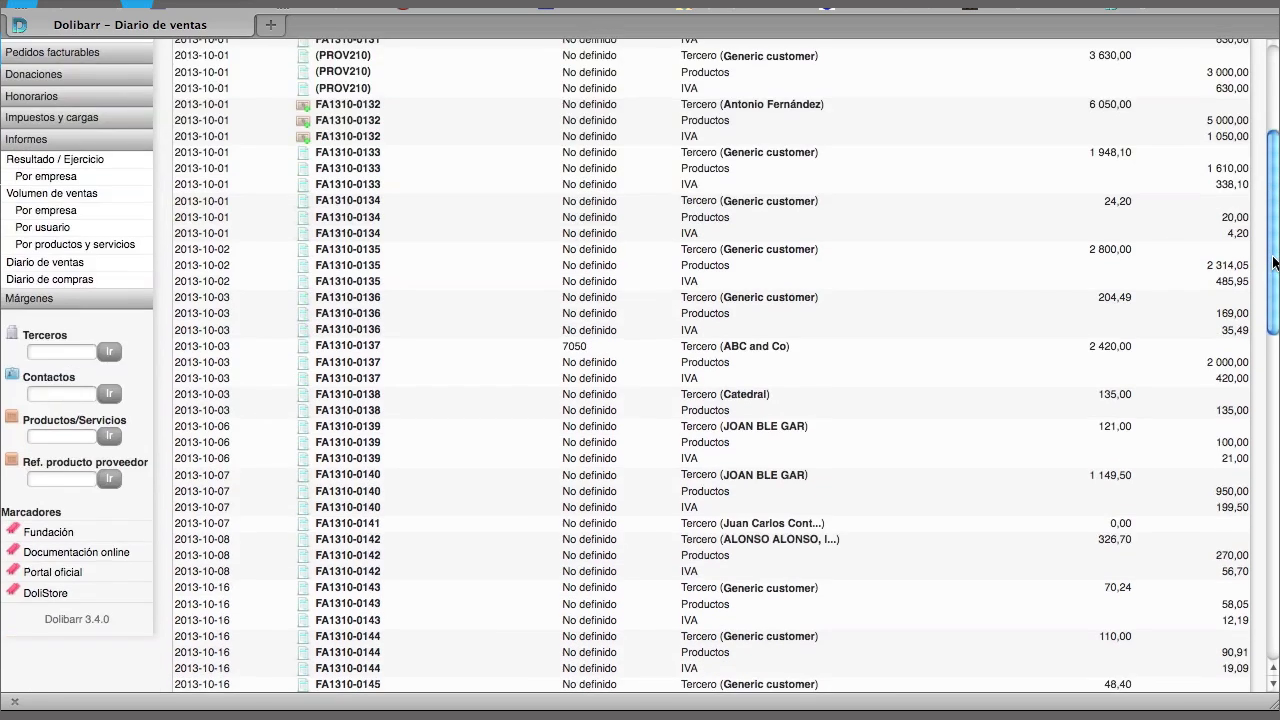
{"action": "scroll", "coordinate": [1274, 250], "scroll_direction": "down", "scroll_amount": 5}
{"action": "scroll", "coordinate": [1276, 318], "scroll_direction": "down", "scroll_amount": 10}
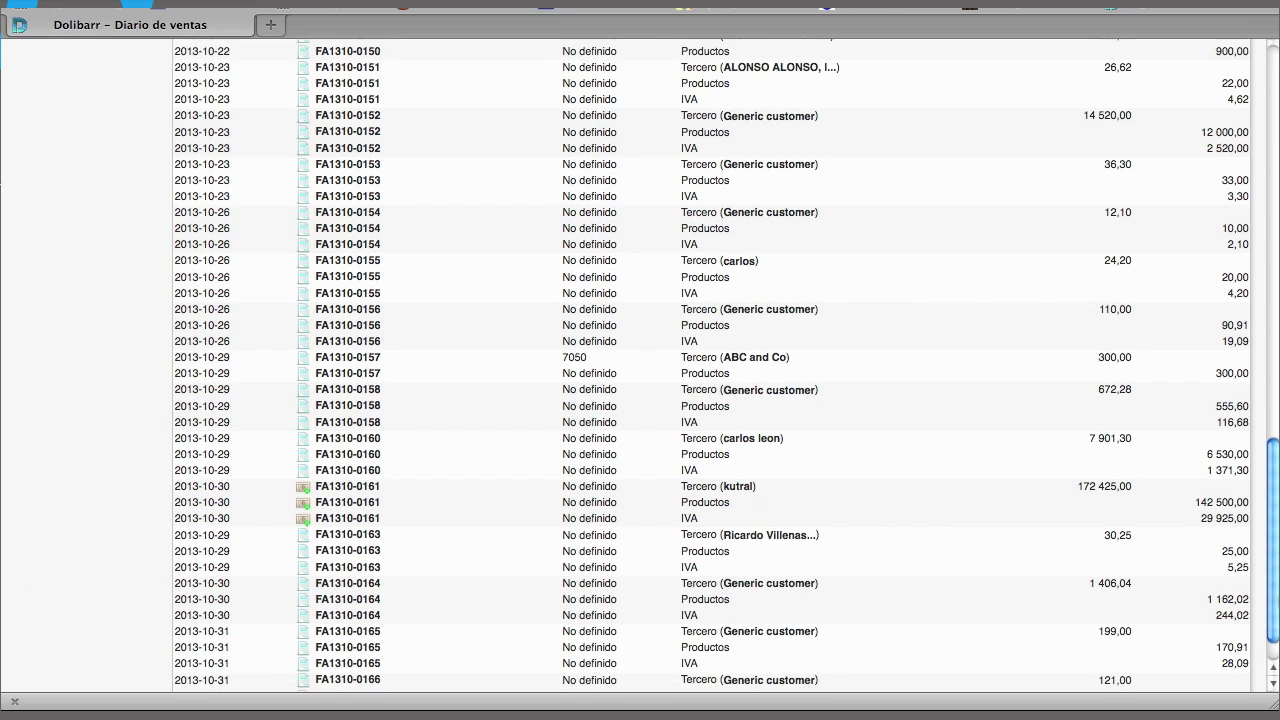
{"action": "scroll", "coordinate": [1250, 250], "scroll_direction": "up", "scroll_amount": 15}
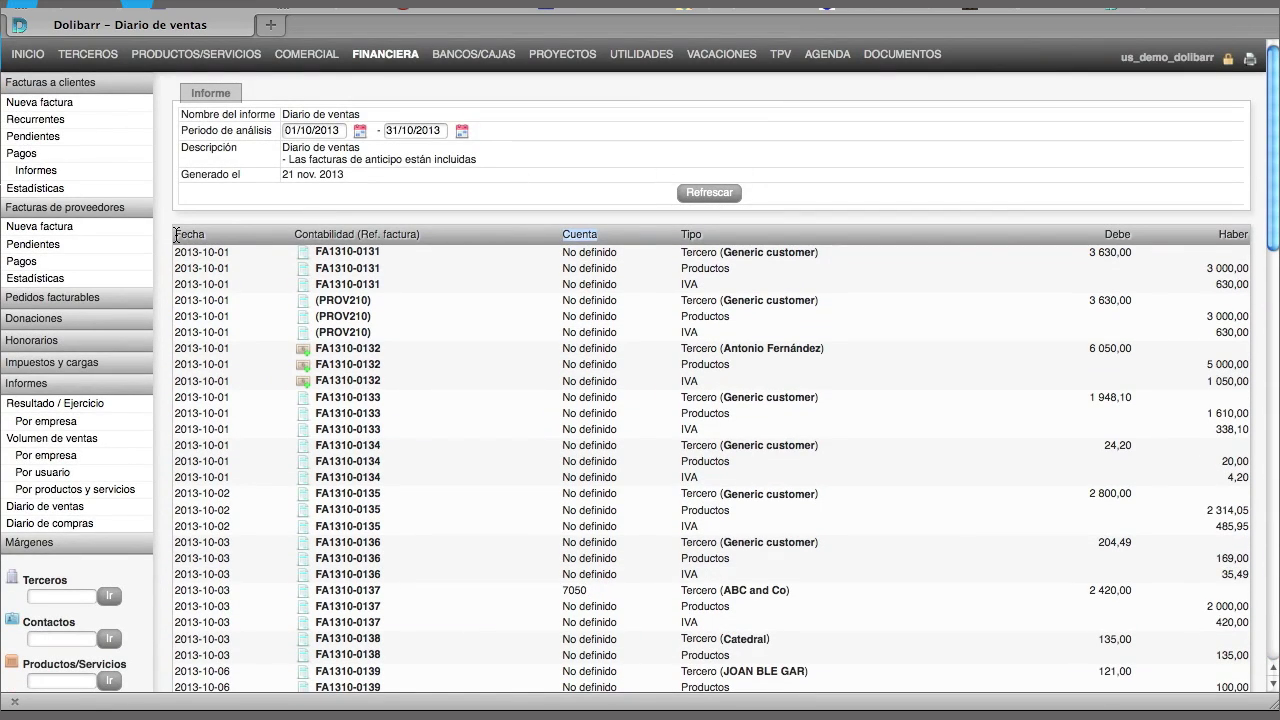
Open the October 2013 Diario de compras with product, IVA and supplier lines
{"action": "left_click", "coordinate": [63, 531]}
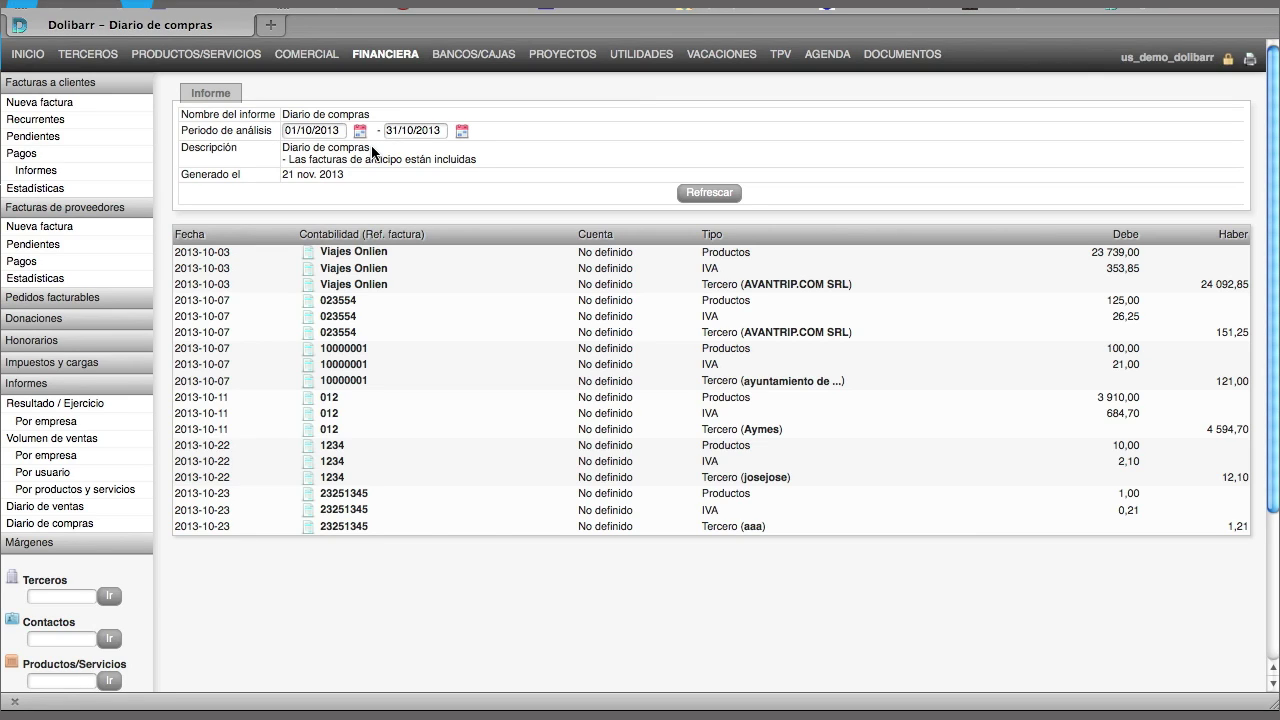
Open the margins-by-product report and highlight the total margin of 2 825 336,32
{"action": "left_click", "coordinate": [31, 545]}
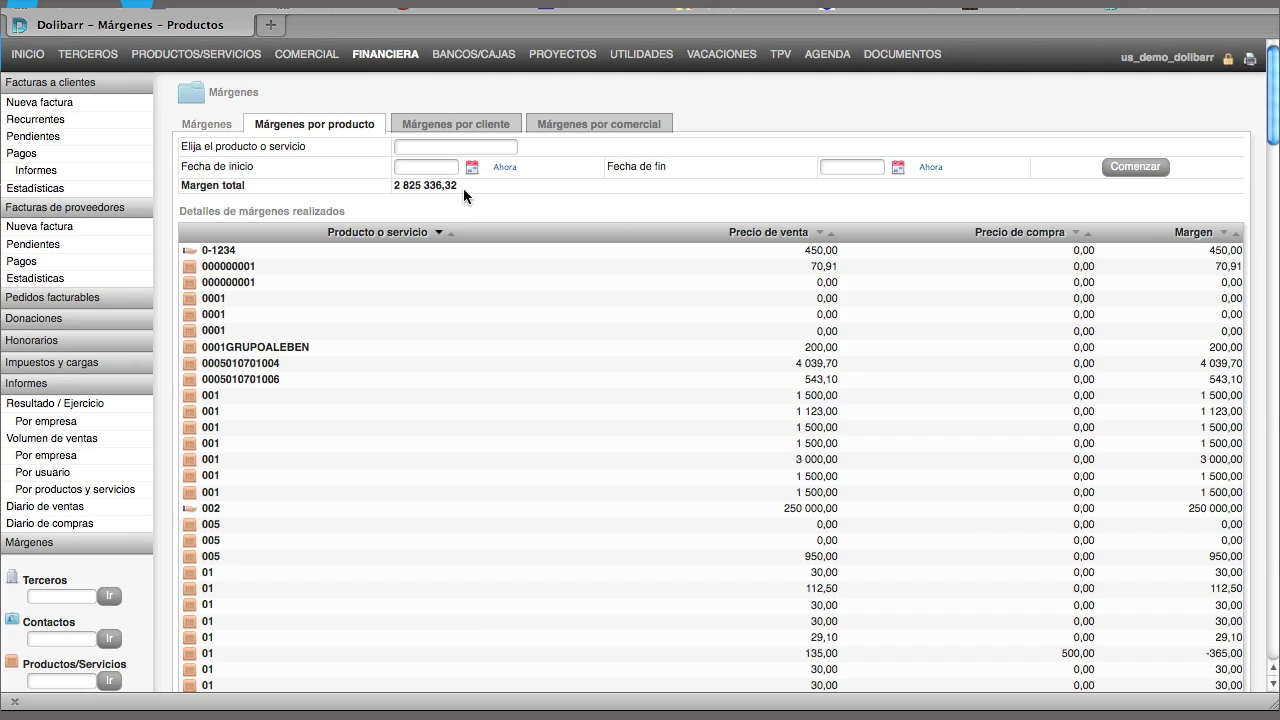
{"action": "left_click_drag", "start_coordinate": [456, 186], "coordinate": [392, 184]}
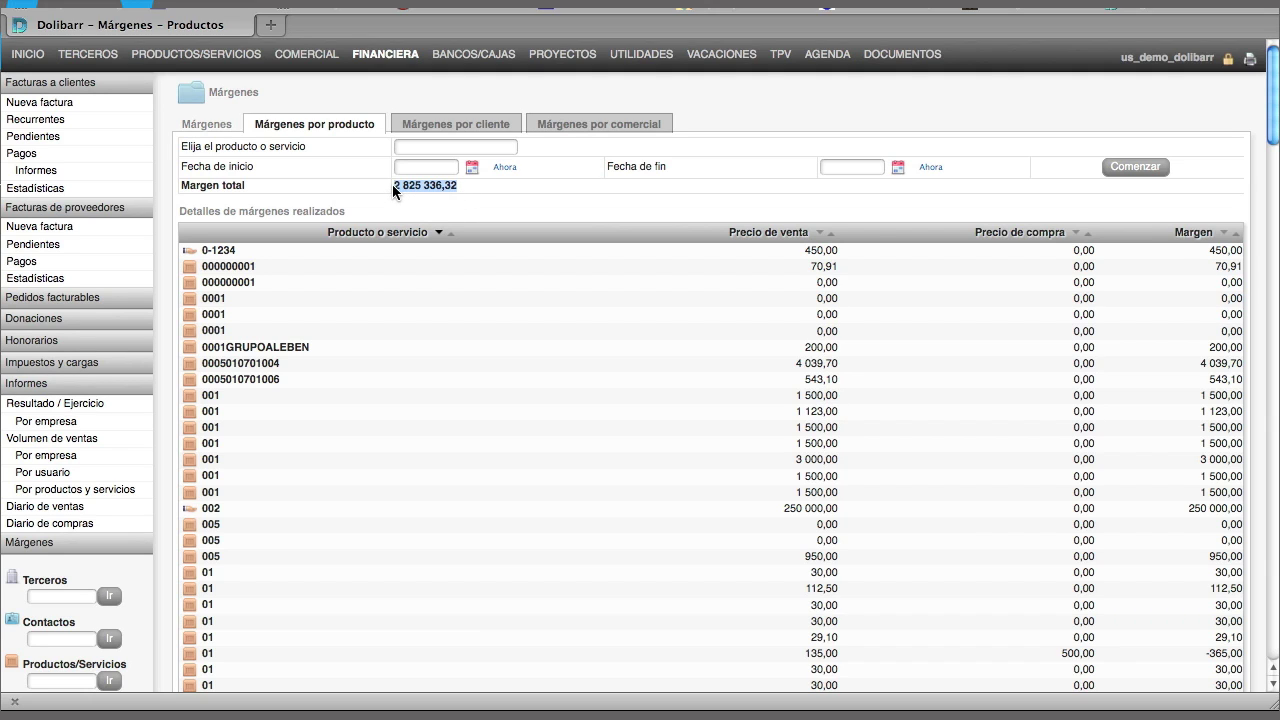
{"action": "left_click", "coordinate": [483, 188]}
{"action": "mouse_move", "coordinate": [1271, 126]}
{"action": "left_mouse_down"}
{"action": "mouse_move", "coordinate": [1271, 640]}
{"action": "mouse_move", "coordinate": [1271, 200]}
{"action": "mouse_move", "coordinate": [1255, 123]}
{"action": "left_mouse_up"}
Filter margins to product 0001 - ANILLOS, then return to all products and services
{"action": "left_click", "coordinate": [451, 151]}
{"action": "type", "text": "0001"}
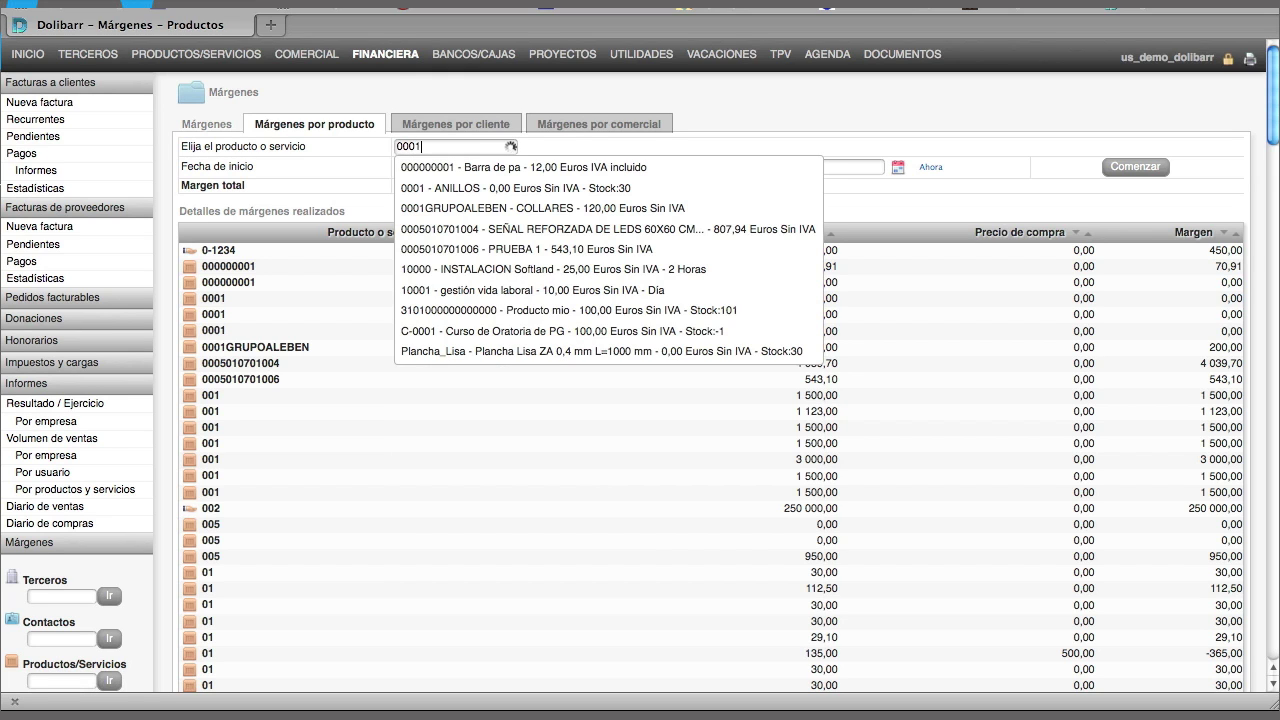
{"action": "left_click", "coordinate": [442, 184]}
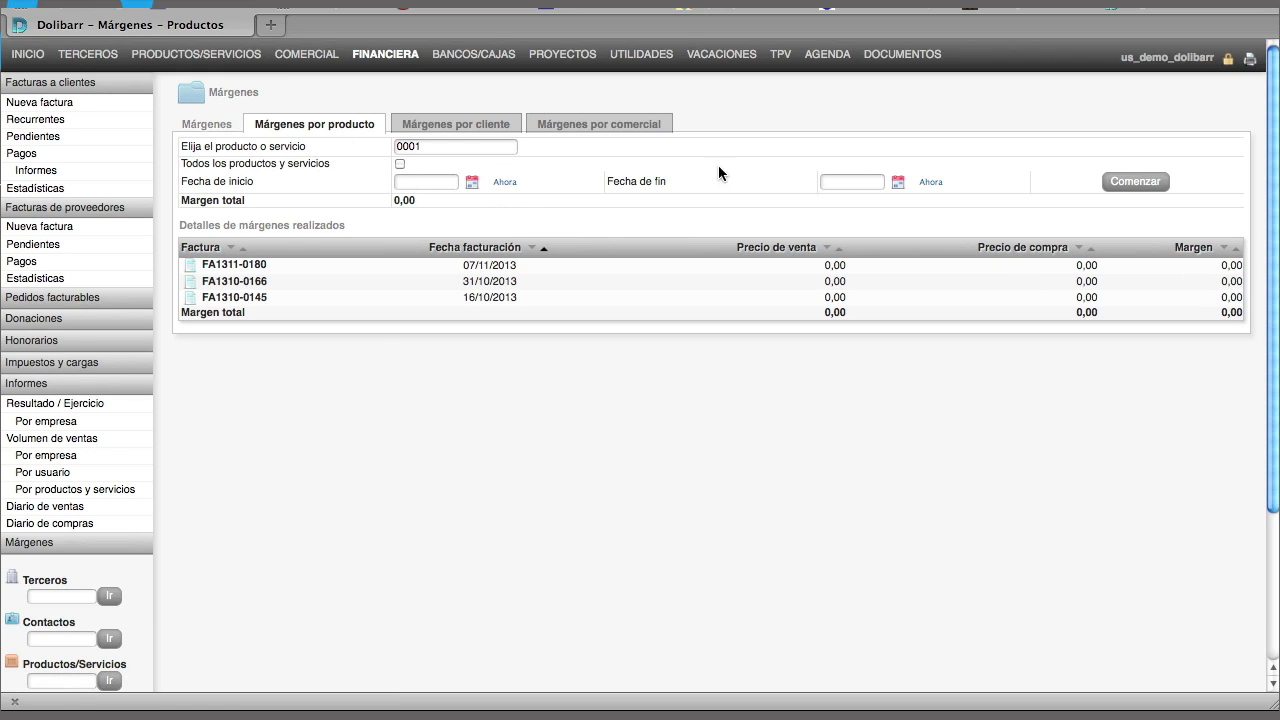
{"action": "left_click", "coordinate": [400, 164]}
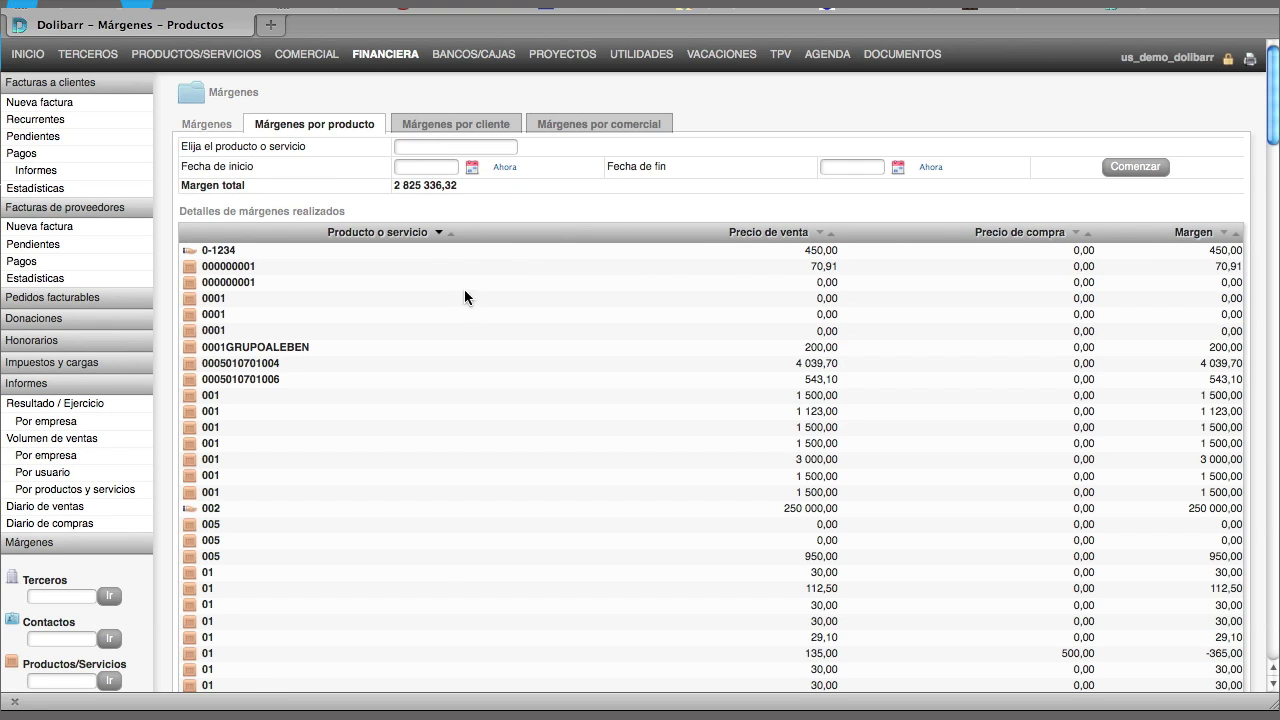
Filter margins by customer to A&F PLASTICOS S.R.L., showing a 64 208,50 margin
{"action": "left_click", "coordinate": [466, 130]}
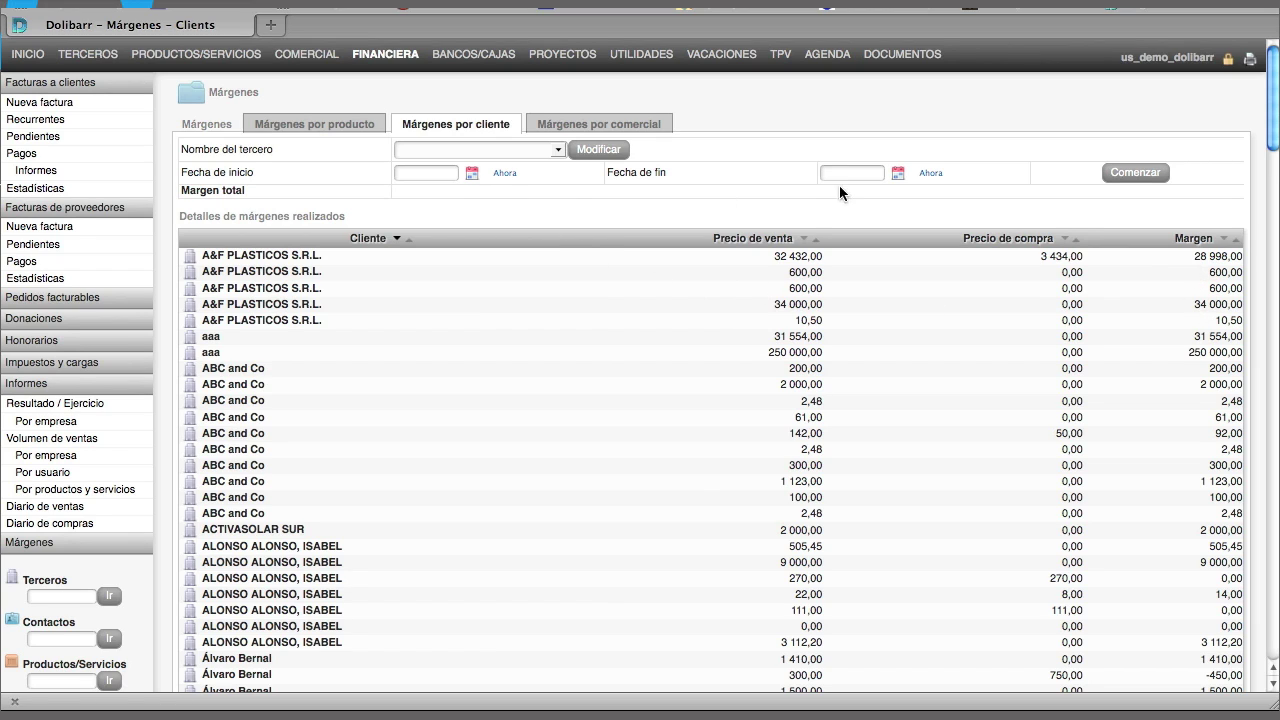
{"action": "left_click", "coordinate": [540, 149]}
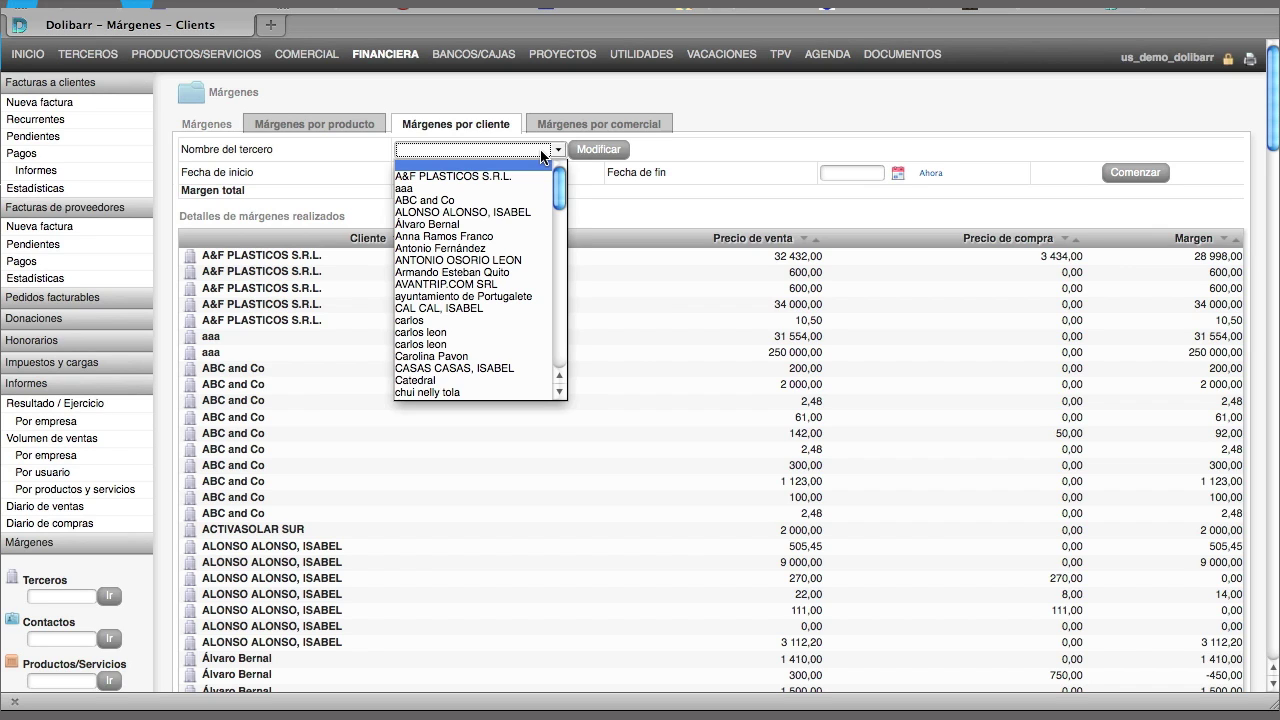
{"action": "left_click", "coordinate": [500, 177]}
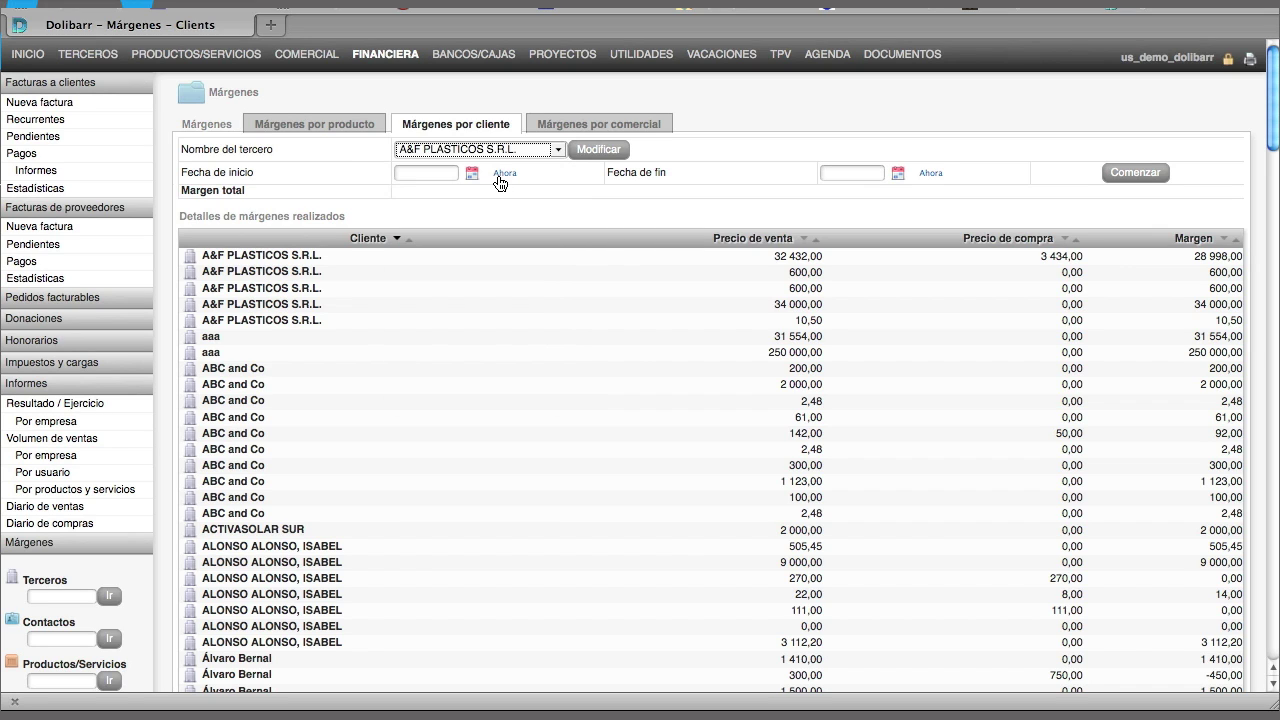
{"action": "left_click", "coordinate": [597, 151]}
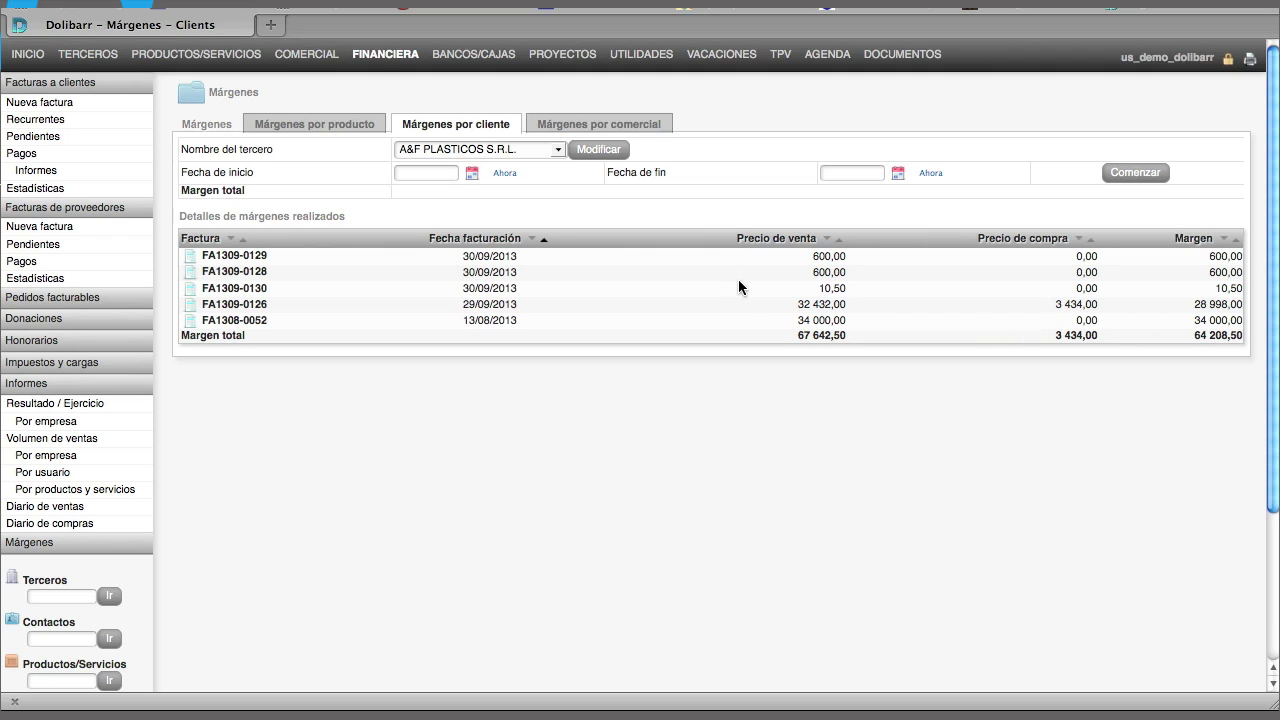
Show one sales agent's per-client margins in the margins-by-sales-agent report
{"action": "left_click", "coordinate": [592, 128]}
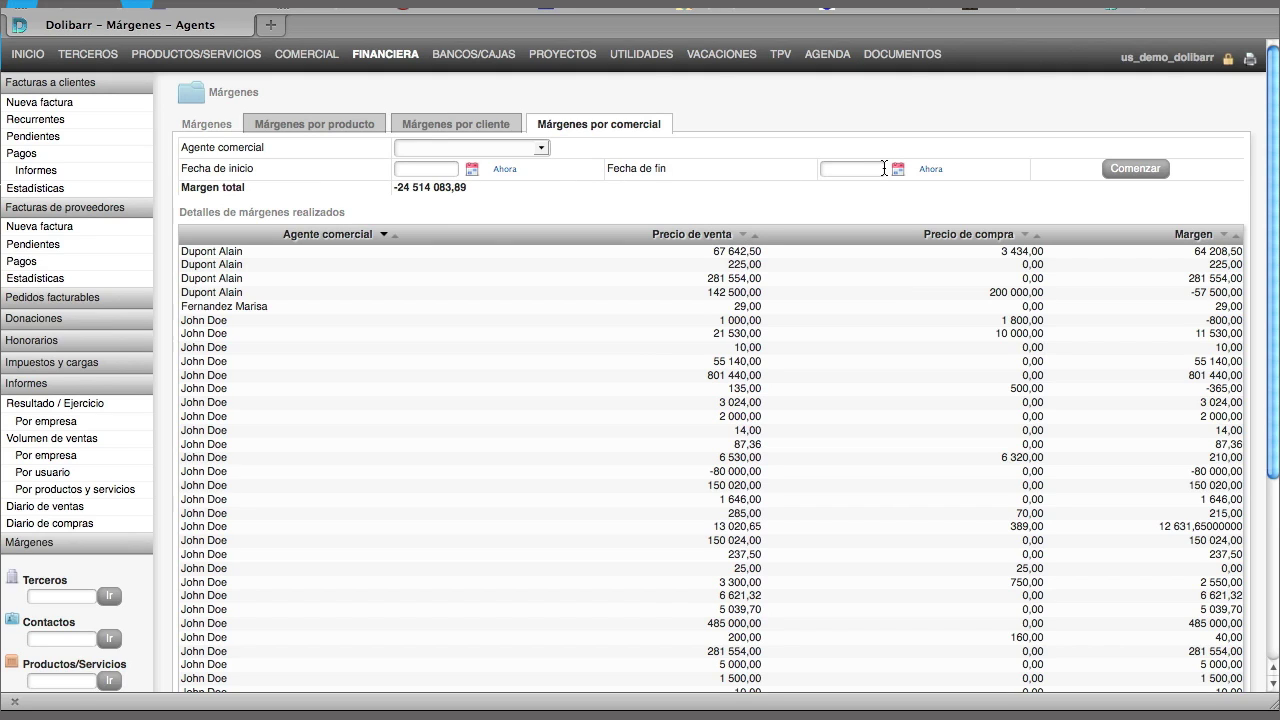
{"action": "left_click", "coordinate": [537, 147]}
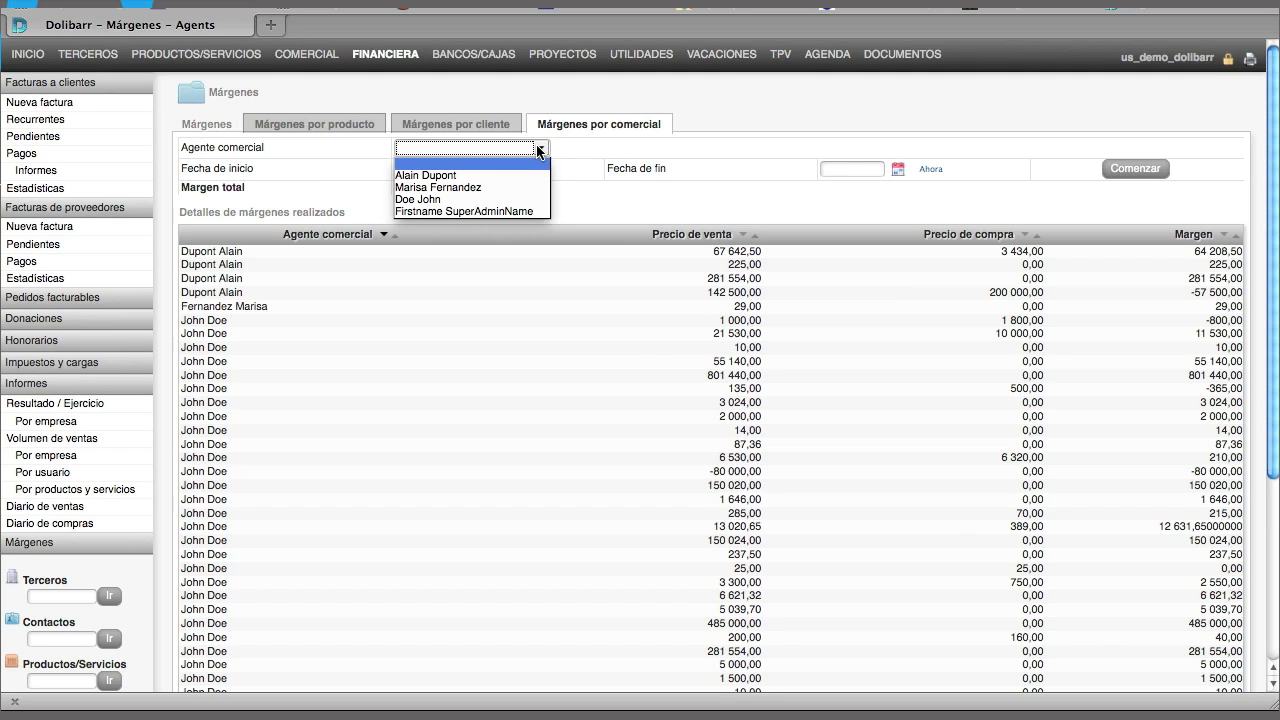
{"action": "left_click", "coordinate": [444, 200]}
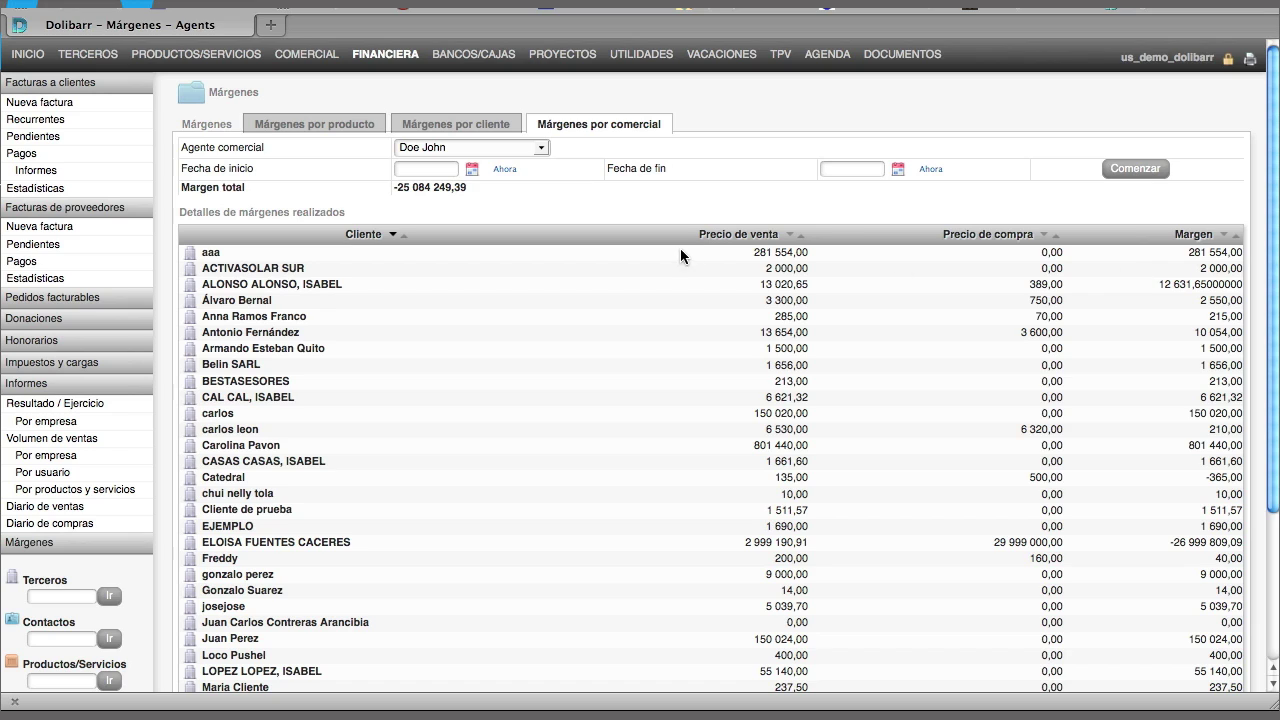
Switch the report to the administrator agent's margins, then open the Financiera accounting overview
{"action": "left_click", "coordinate": [529, 148]}
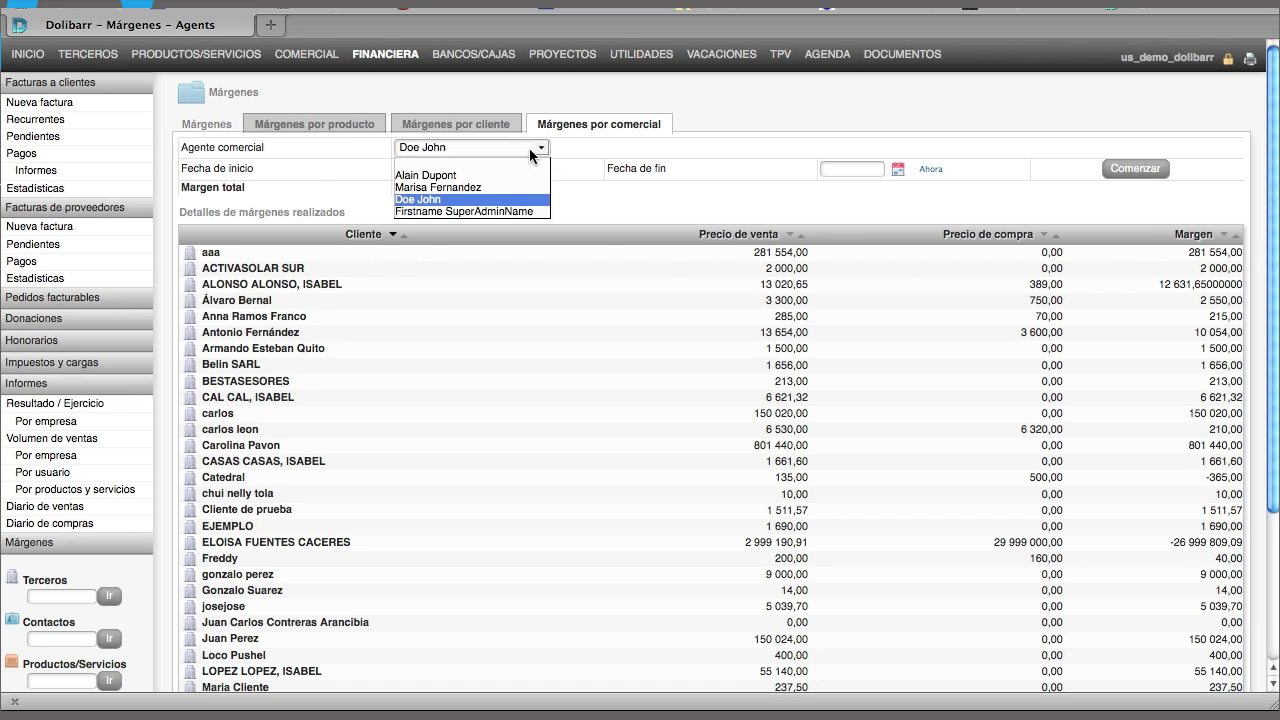
{"action": "left_click", "coordinate": [478, 212]}
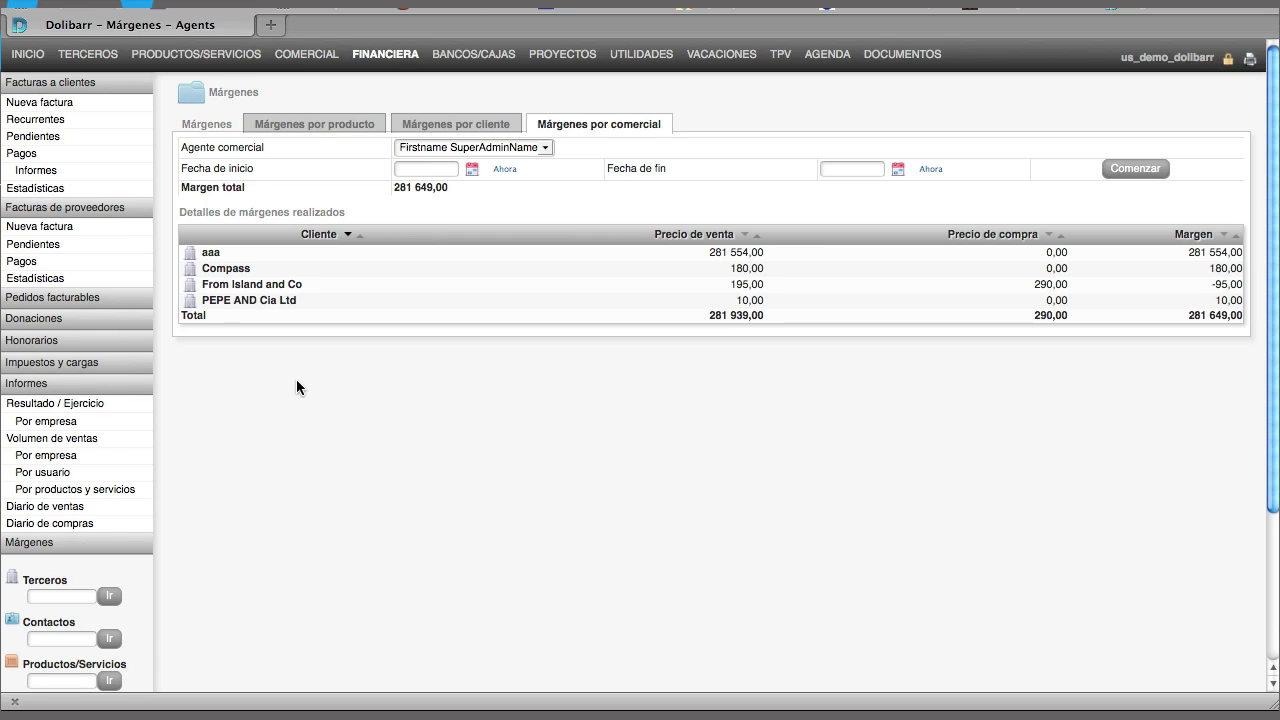
{"action": "left_click", "coordinate": [386, 57]}
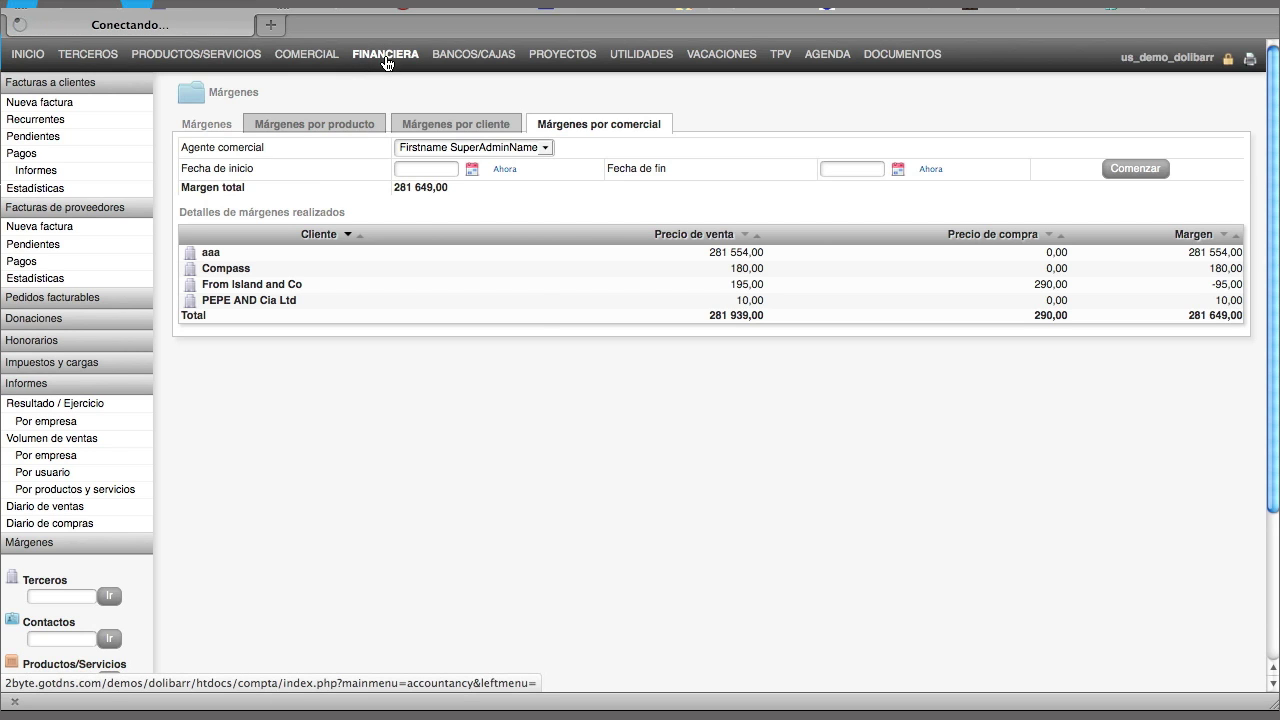